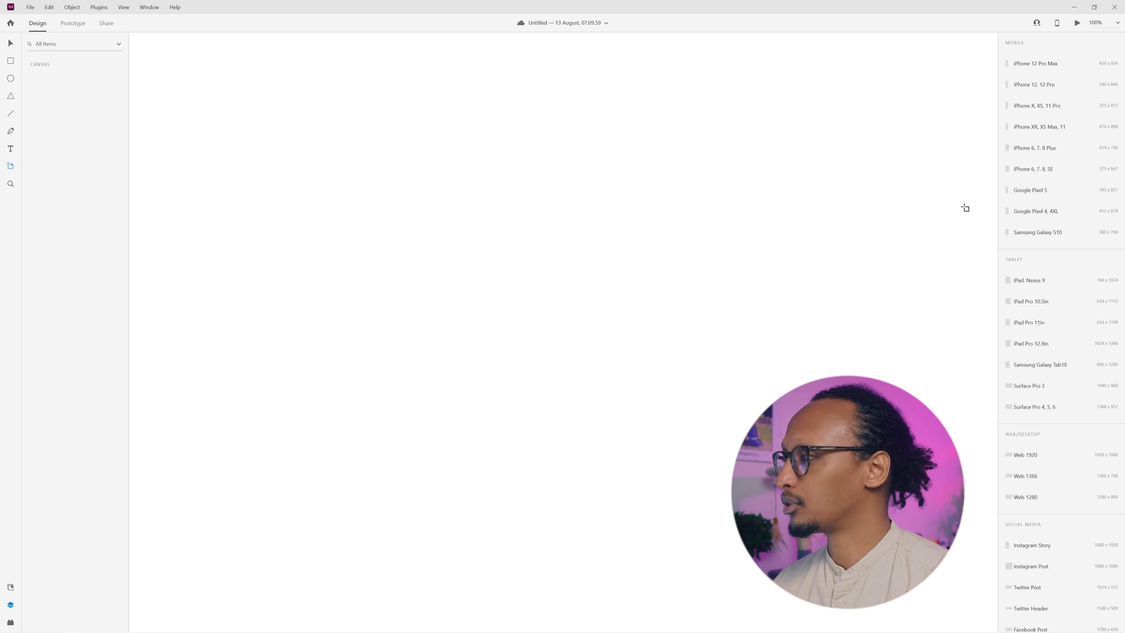
{"action": "scroll", "coordinate": [1054, 158], "scroll_direction": "down", "scroll_amount": 3}
{"action": "scroll", "coordinate": [1052, 191], "scroll_direction": "up", "scroll_amount": 3}
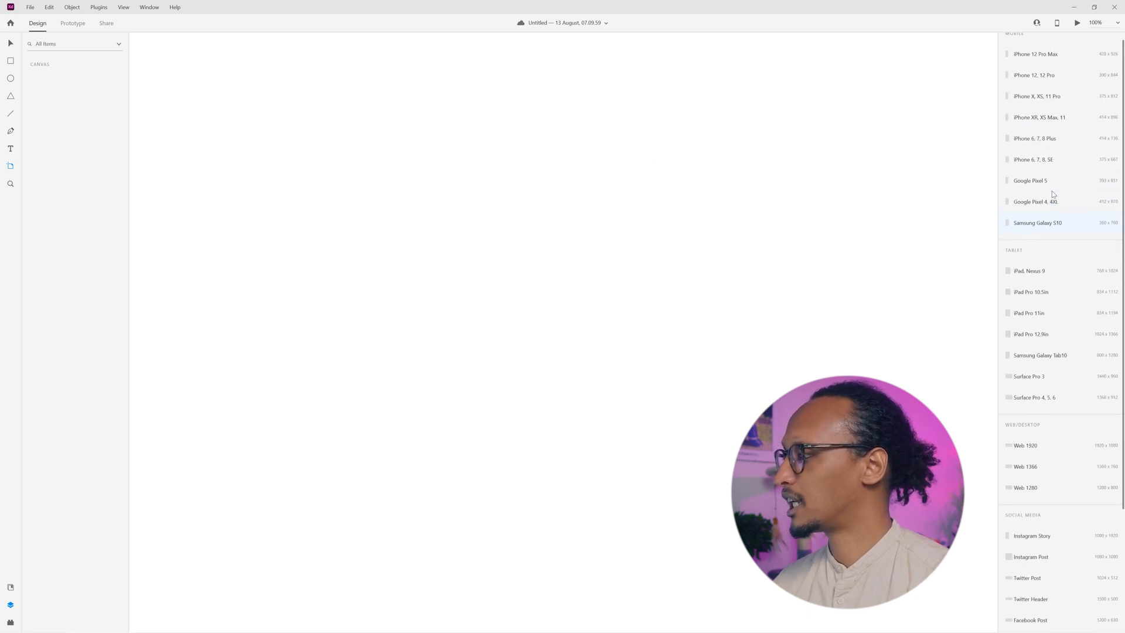
{"action": "scroll", "coordinate": [1042, 167], "scroll_direction": "down", "scroll_amount": 3}
{"action": "scroll", "coordinate": [1042, 167], "scroll_direction": "up", "scroll_amount": 3}
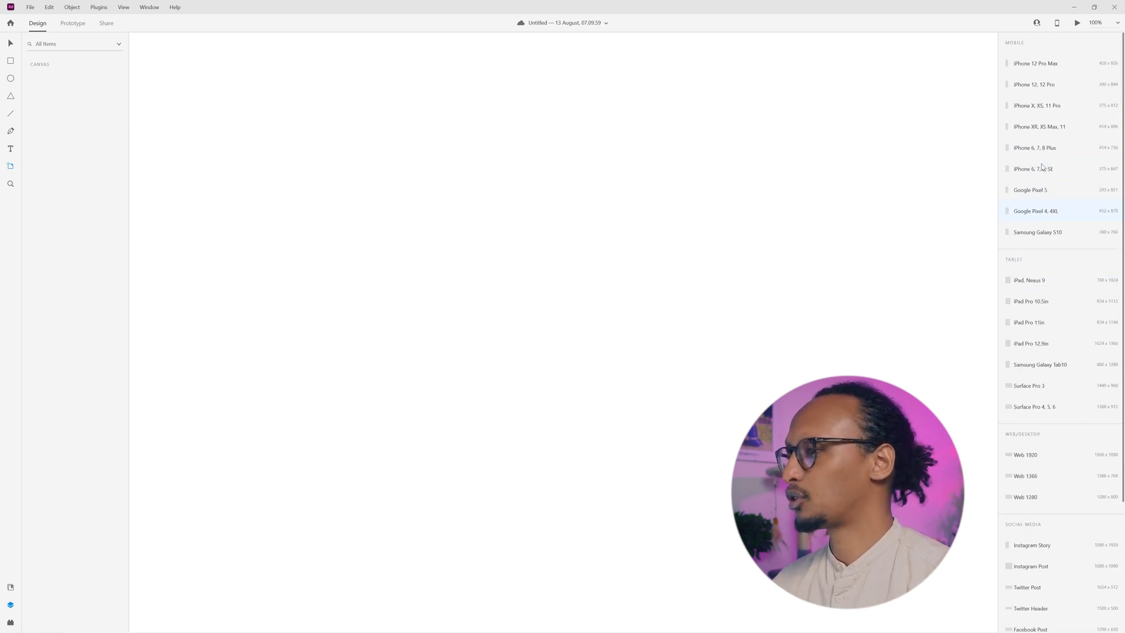
{"action": "scroll", "coordinate": [1042, 165], "scroll_direction": "down", "scroll_amount": 3}
{"action": "scroll", "coordinate": [1042, 160], "scroll_direction": "up", "scroll_amount": 3}
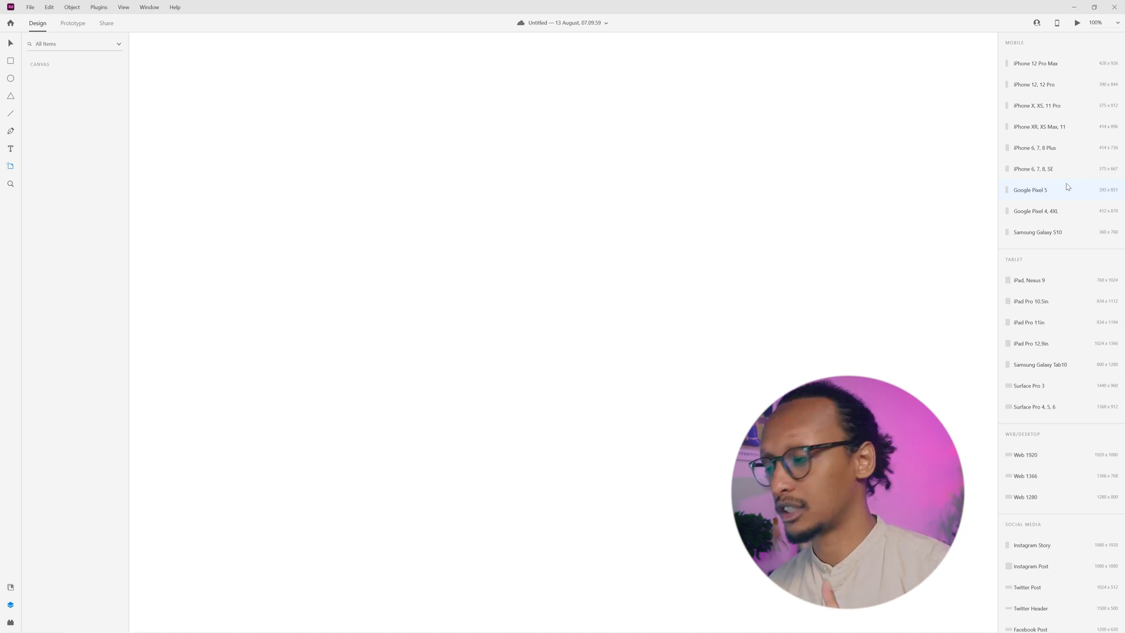
Step: Draw a new artboard on the empty canvas and set its size to 250 × 250
{"action": "left_click_drag", "start_coordinate": [352, 145], "coordinate": [418, 208]}
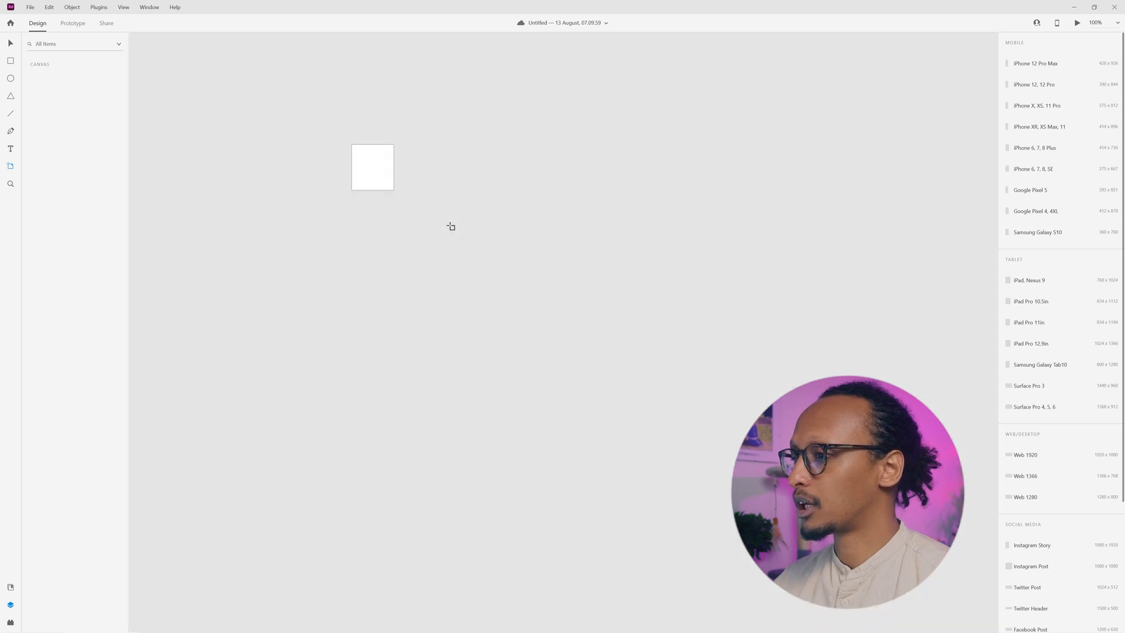
{"action": "left_click", "coordinate": [1028, 106]}
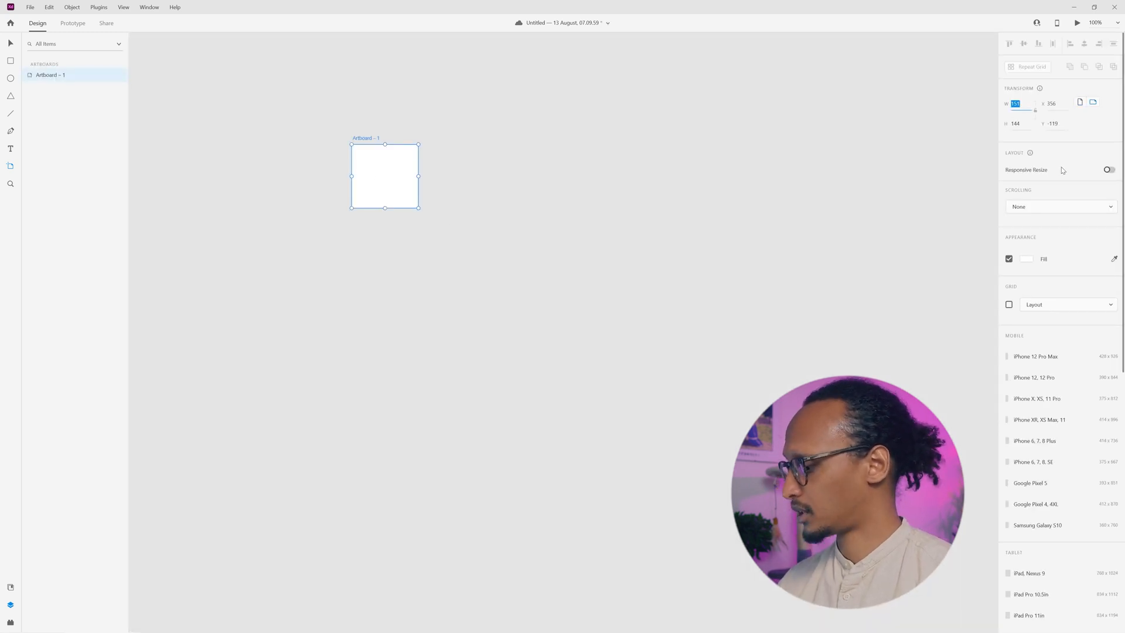
{"action": "type", "text": "250"}
{"action": "key", "text": "Tab"}
{"action": "type", "text": "250"}
{"action": "key", "text": "Return"}
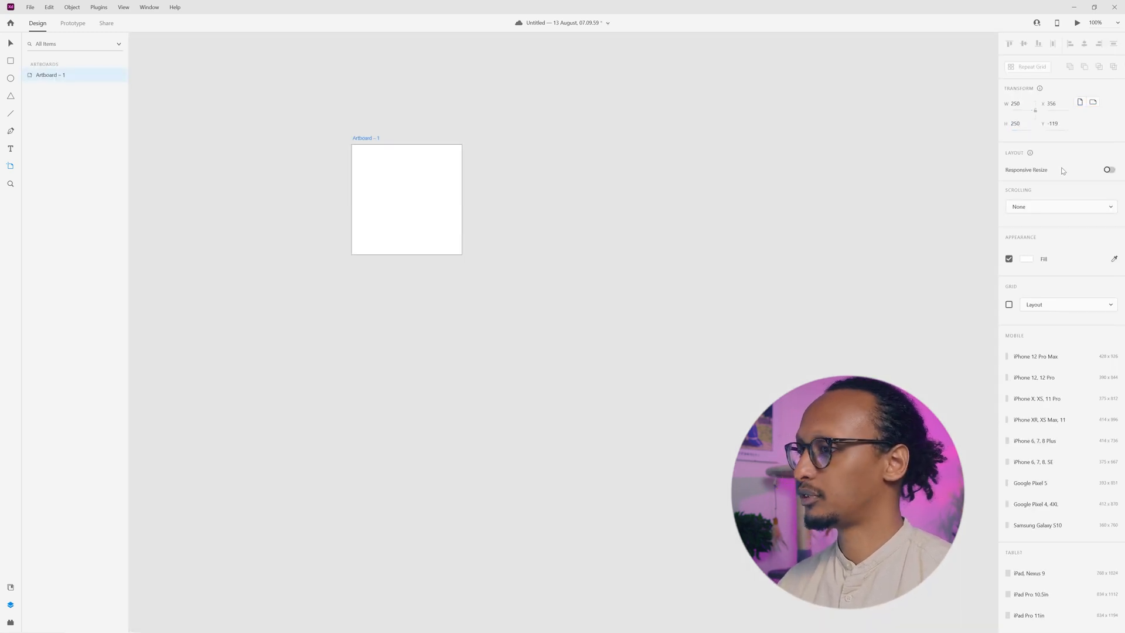
Step: Rename the new square artboard as 250x250
{"action": "key", "text": "v"}
{"action": "double_click", "coordinate": [371, 138]}
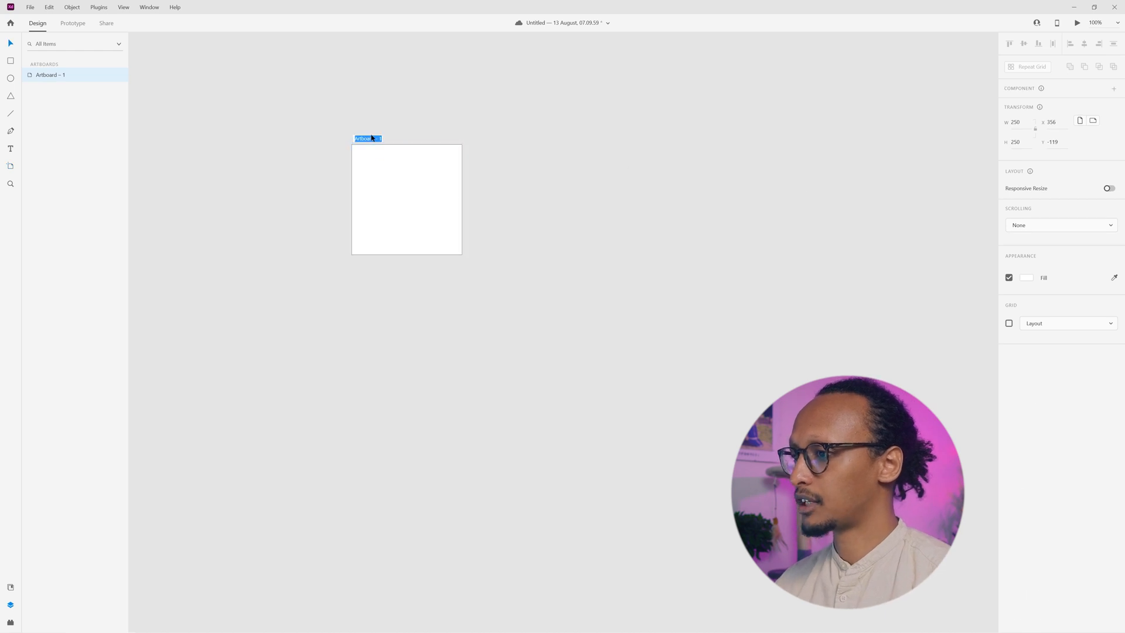
{"action": "type", "text": "250x"}
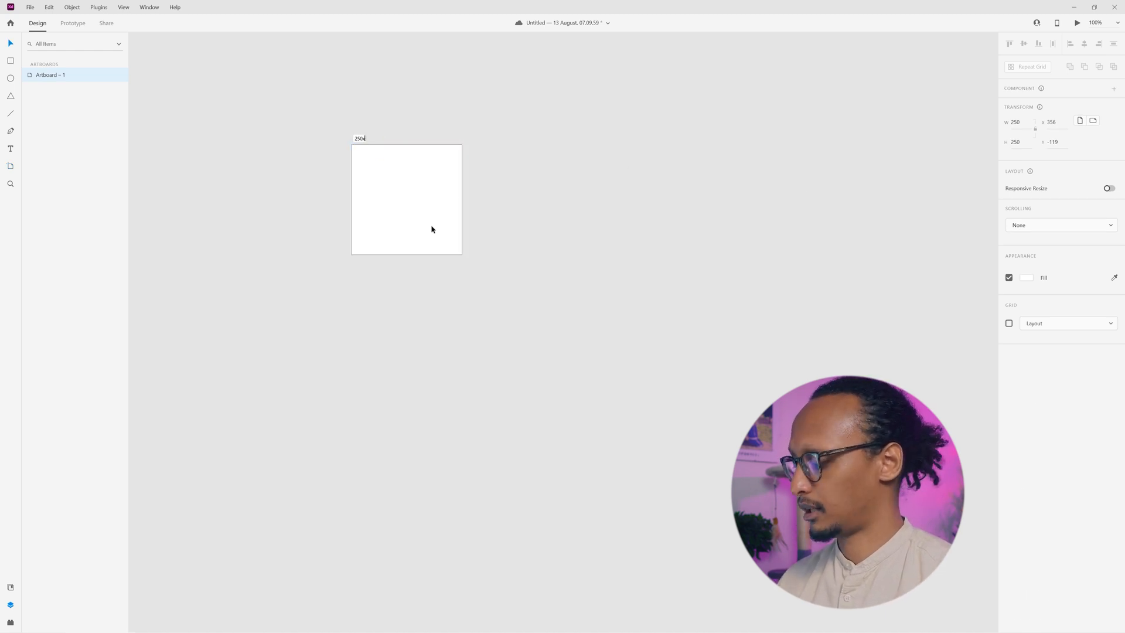
{"action": "type", "text": "250"}
{"action": "key", "text": "Return"}
Step: Duplicate the 250x250 artboard to its right and set the copy's size to 200 × 200
{"action": "left_click_drag", "start_coordinate": [366, 139], "coordinate": [548, 141]}
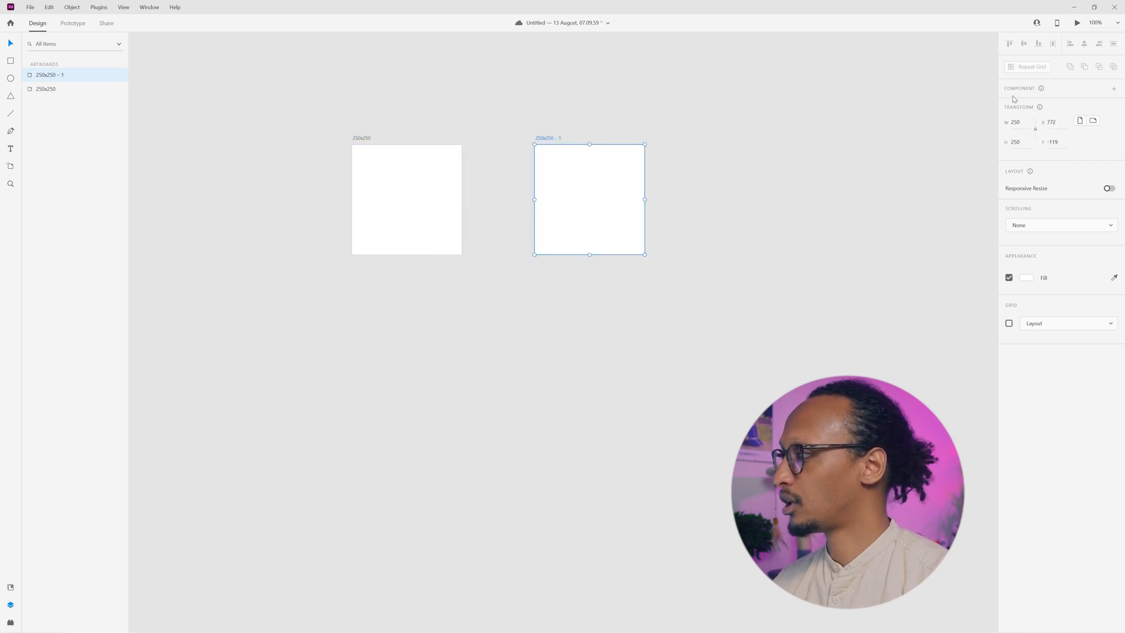
{"action": "left_click", "coordinate": [1016, 123]}
{"action": "type", "text": "200"}
{"action": "left_click", "coordinate": [1027, 142]}
{"action": "type", "text": "200"}
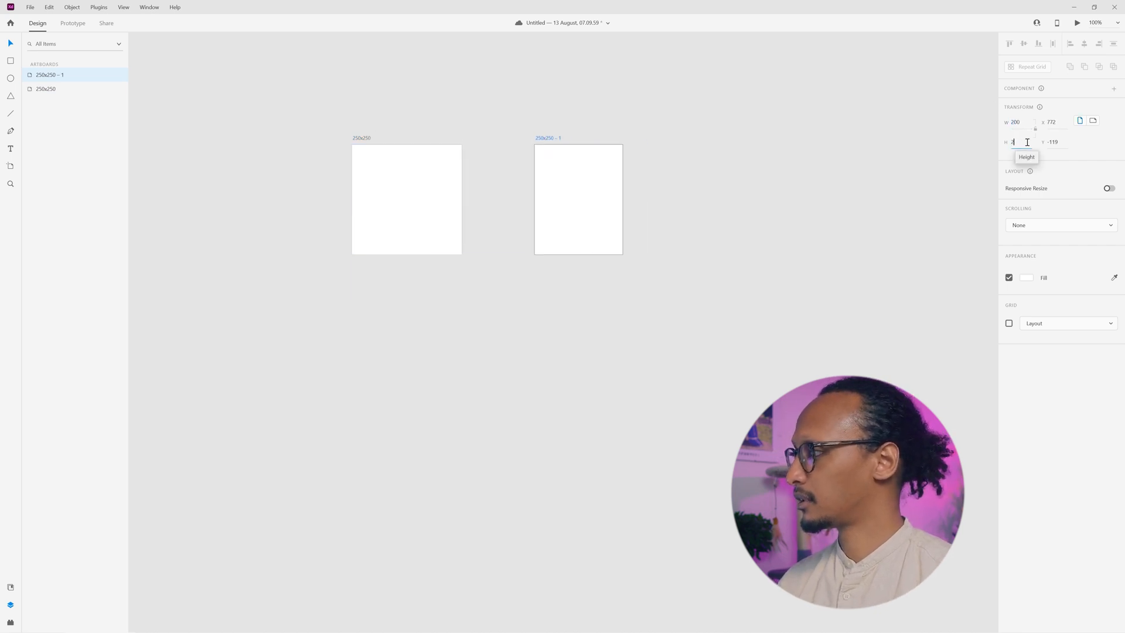
{"action": "key", "text": "Return"}
Step: Rename the smaller square artboard copy as 200x200
{"action": "double_click", "coordinate": [564, 140]}
{"action": "type", "text": "200x"}
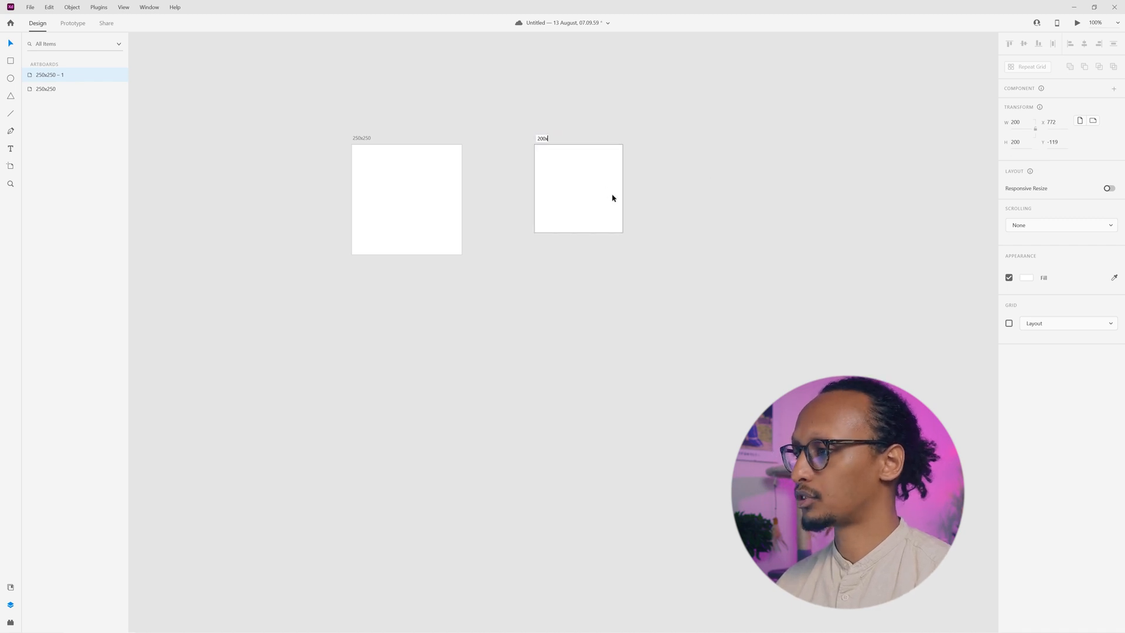
{"action": "type", "text": "200"}
{"action": "key", "text": "Return"}
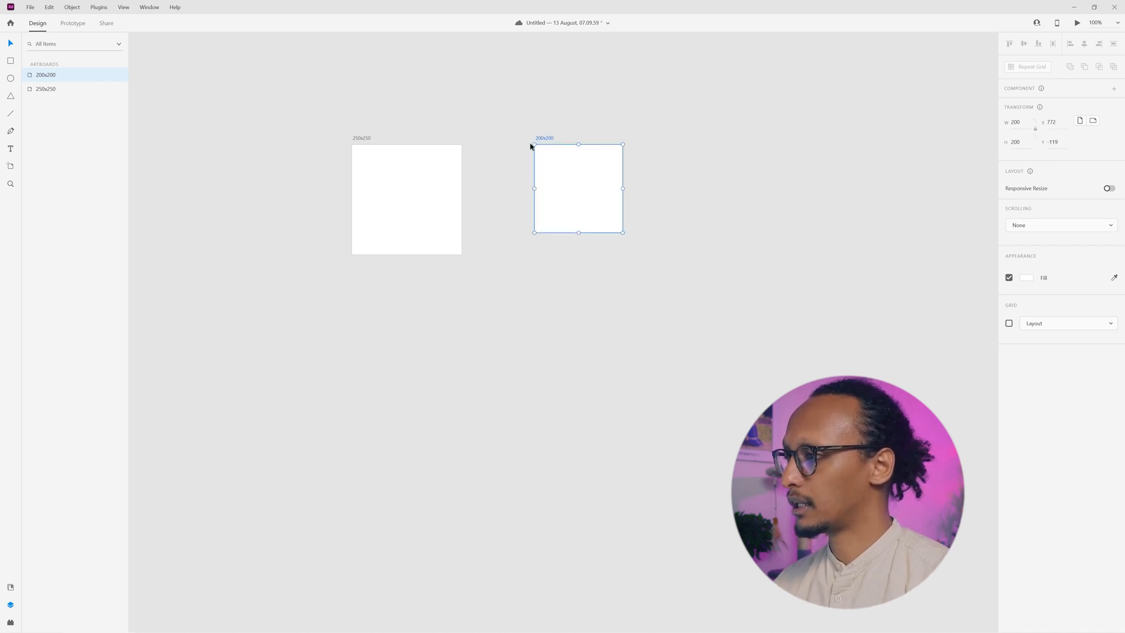
{"action": "left_click", "coordinate": [592, 138]}
Step: Duplicate the 200x200 artboard to its right and set the copy's size to 468 × 60
{"action": "left_click_drag", "start_coordinate": [545, 138], "coordinate": [695, 137]}
{"action": "left_click", "coordinate": [1019, 121]}
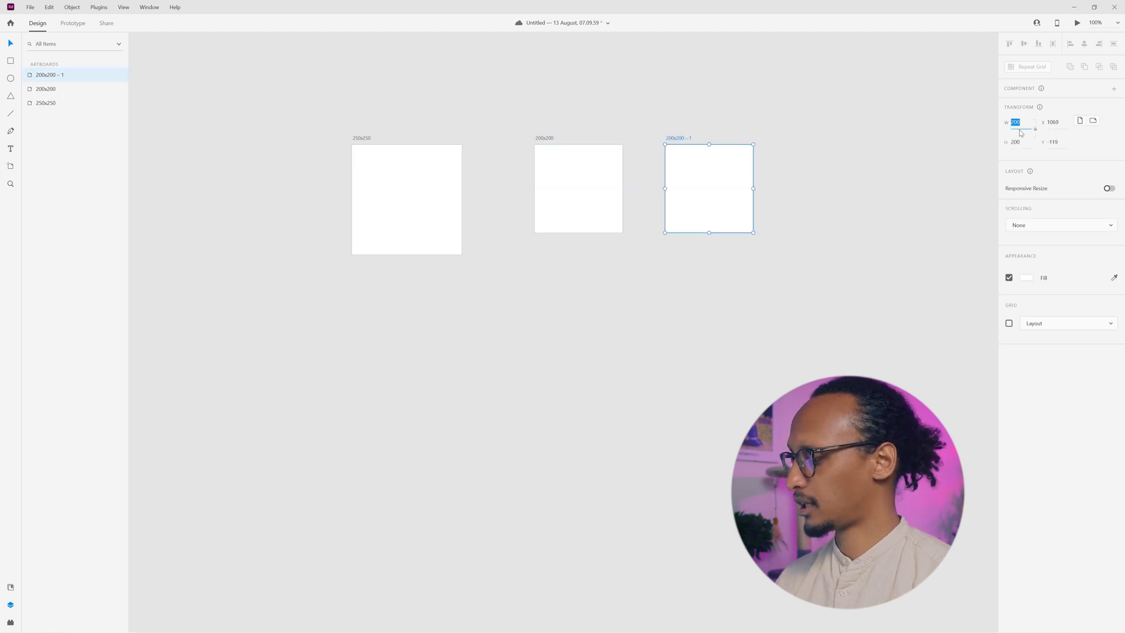
{"action": "type", "text": "468"}
{"action": "key", "text": "Tab"}
{"action": "type", "text": "60"}
{"action": "key", "text": "Return"}
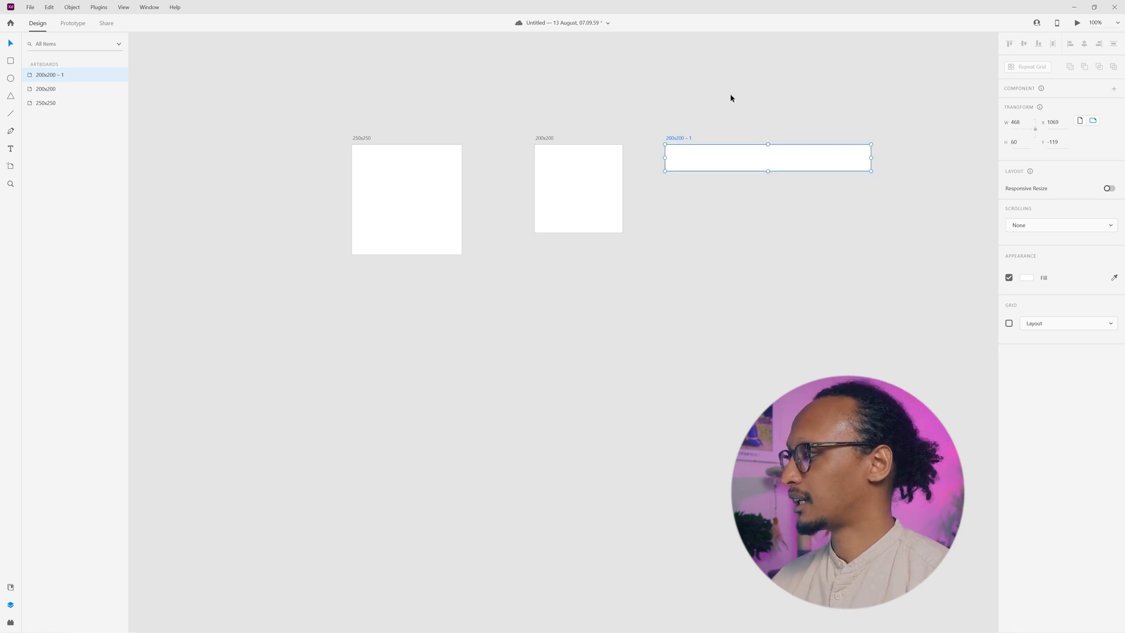
Step: Duplicate the 468 × 60 banner artboard directly below itself and rename the upper one as 468x60
{"action": "left_click", "coordinate": [700, 94]}
{"action": "left_click_drag", "start_coordinate": [676, 140], "coordinate": [670, 202]}
{"action": "double_click", "coordinate": [675, 139]}
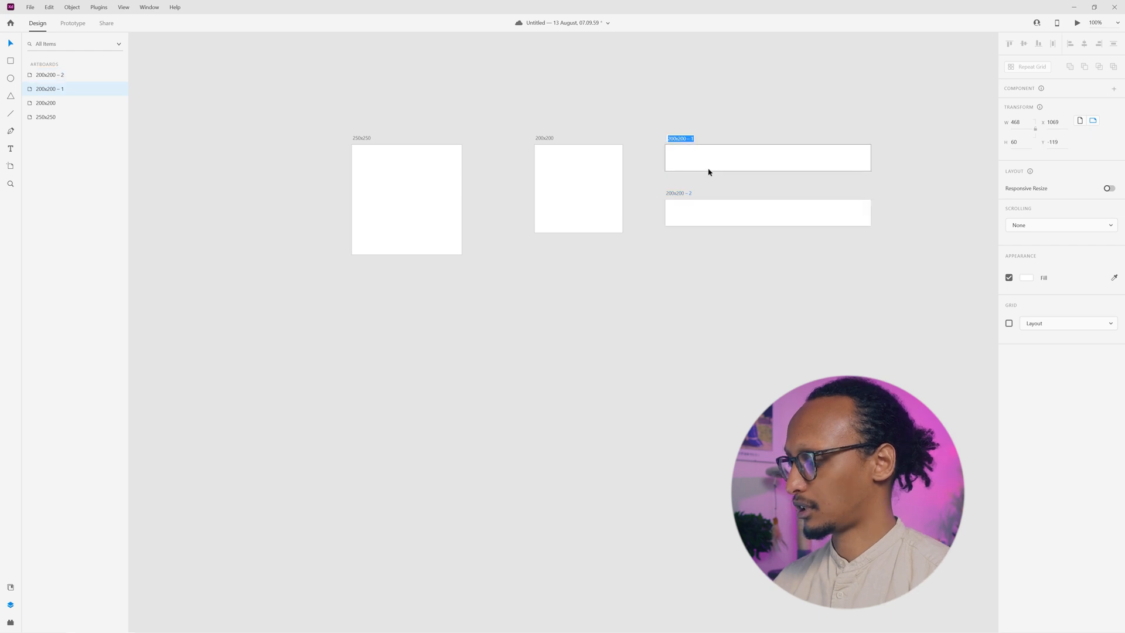
{"action": "type", "text": "468x60"}
{"action": "key", "text": "Return"}
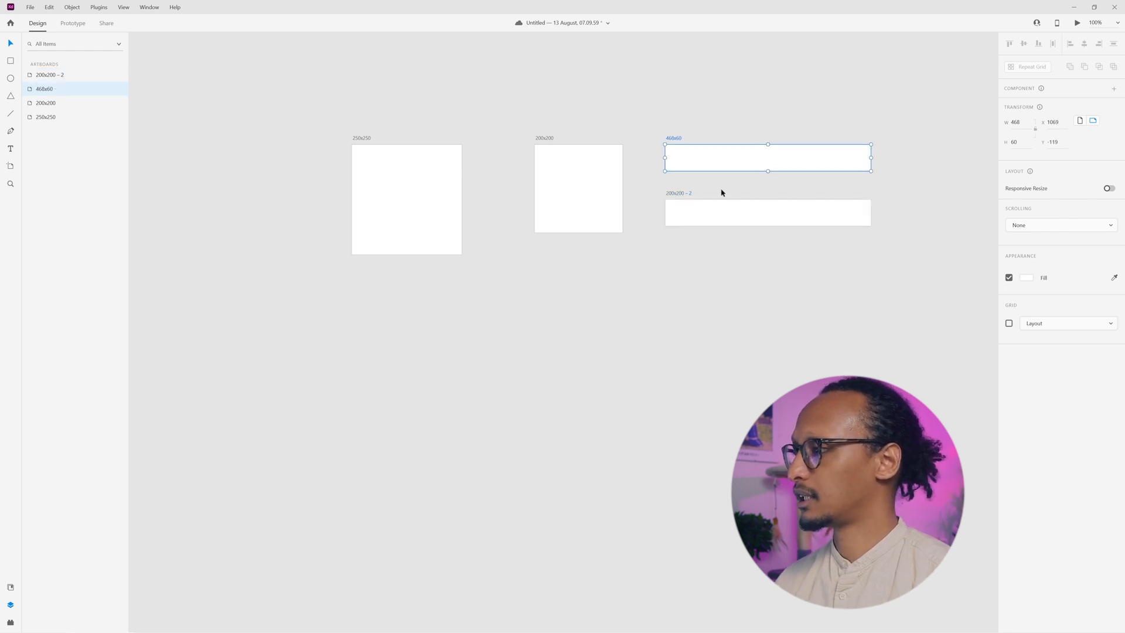
Step: Resize the copy below the 468x60 artboard to a width of 120 and a height of 600
{"action": "left_click", "coordinate": [677, 194]}
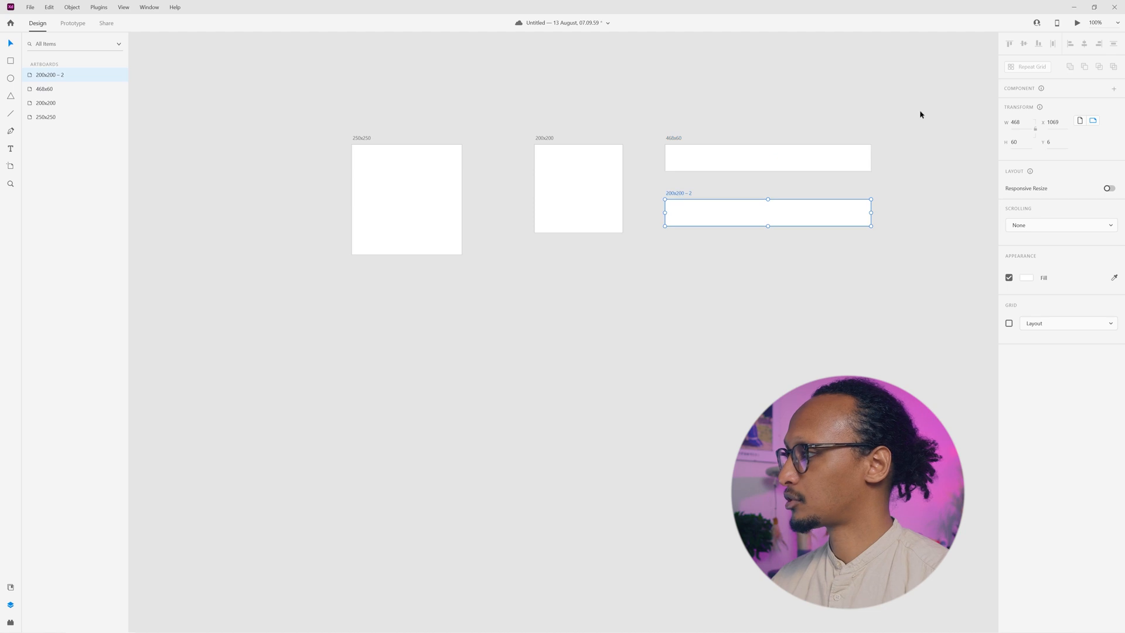
{"action": "left_click", "coordinate": [1019, 123]}
{"action": "type", "text": "120x"}
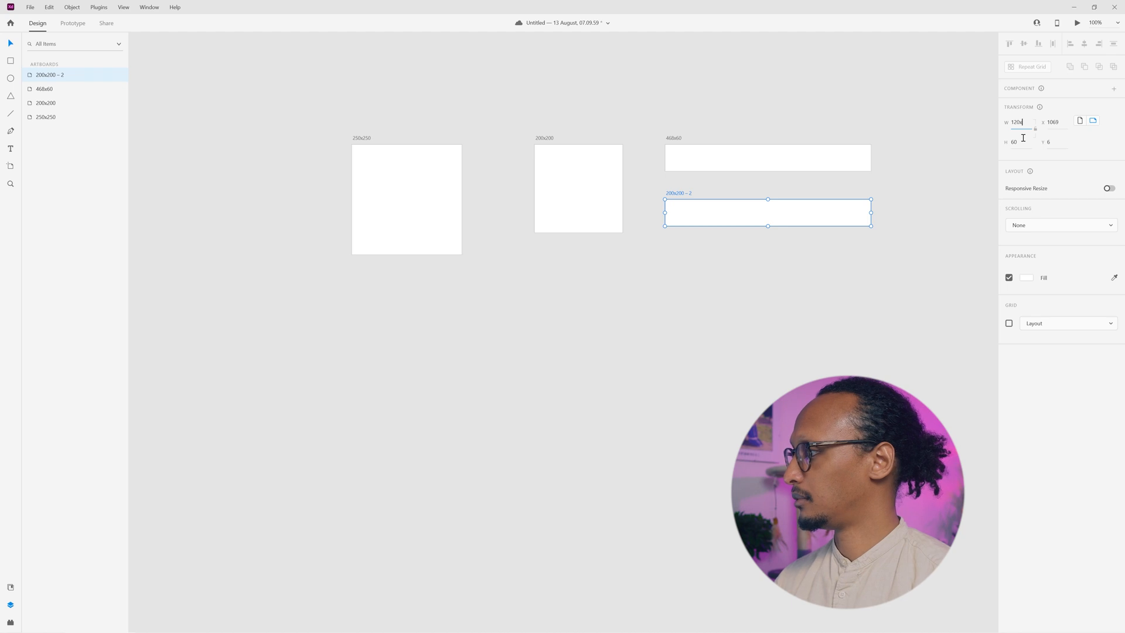
{"action": "left_click", "coordinate": [1023, 141]}
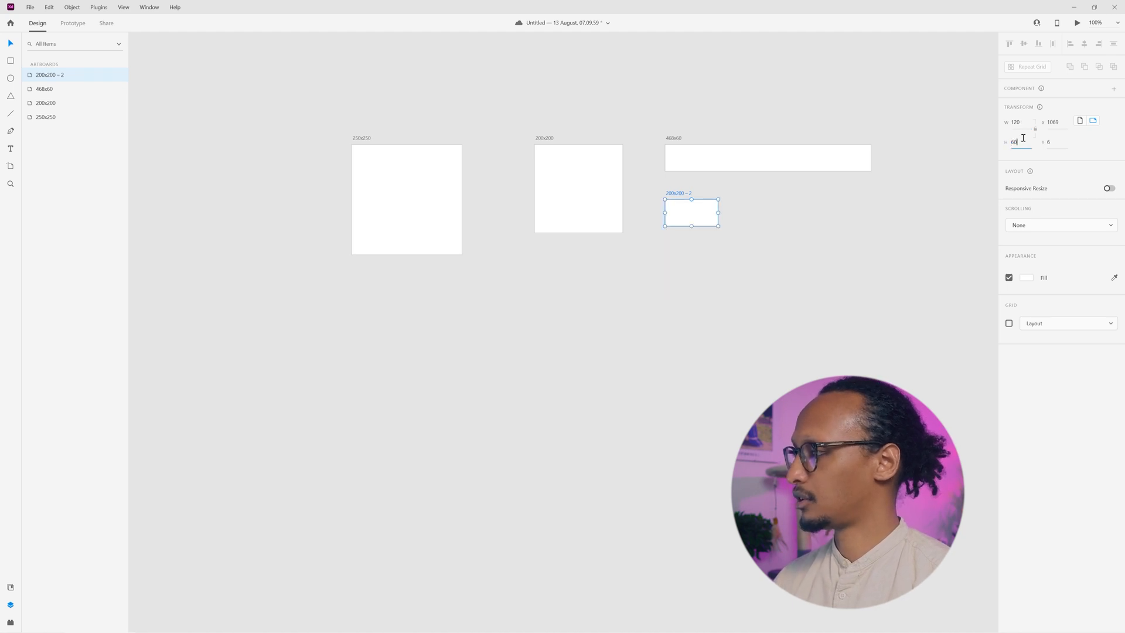
{"action": "type", "text": "0"}
{"action": "key", "text": "Return"}
Step: Rename the tall skyscraper artboard as 120x600
{"action": "double_click", "coordinate": [687, 194]}
{"action": "type", "text": "120x600"}
{"action": "key", "text": "Return"}
Step: Move the 120x600 artboard to the left of the 250x250 one, duplicate it further left and set the copy's width to 160
{"action": "left_click_drag", "start_coordinate": [670, 195], "coordinate": [173, 143]}
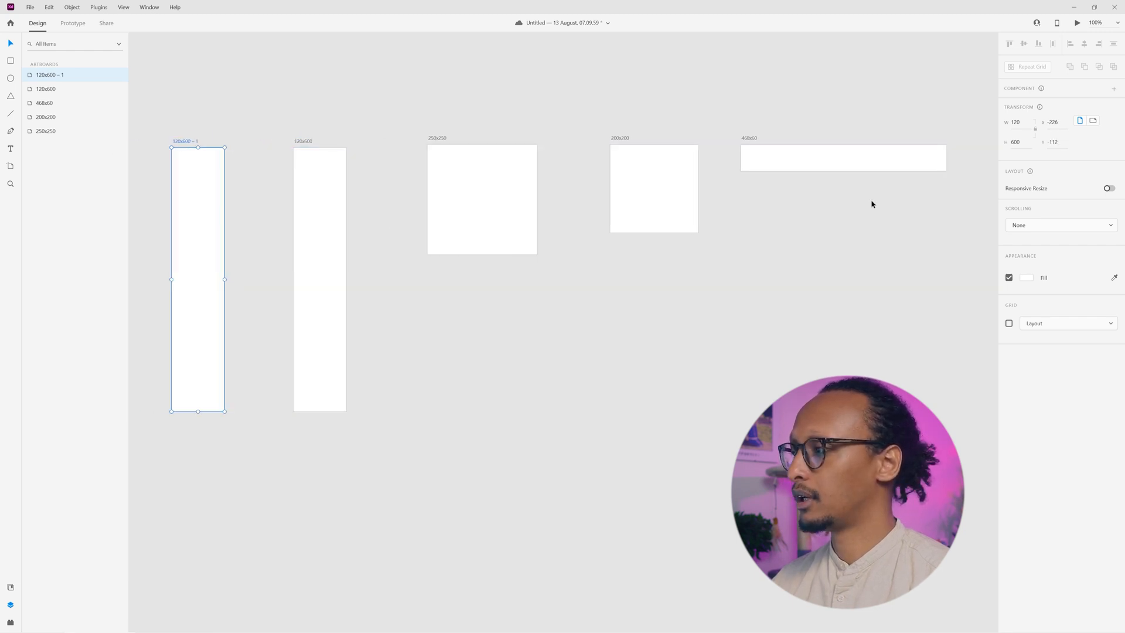
{"action": "double_click", "coordinate": [1021, 124]}
{"action": "type", "text": "160"}
{"action": "key", "text": "Return"}
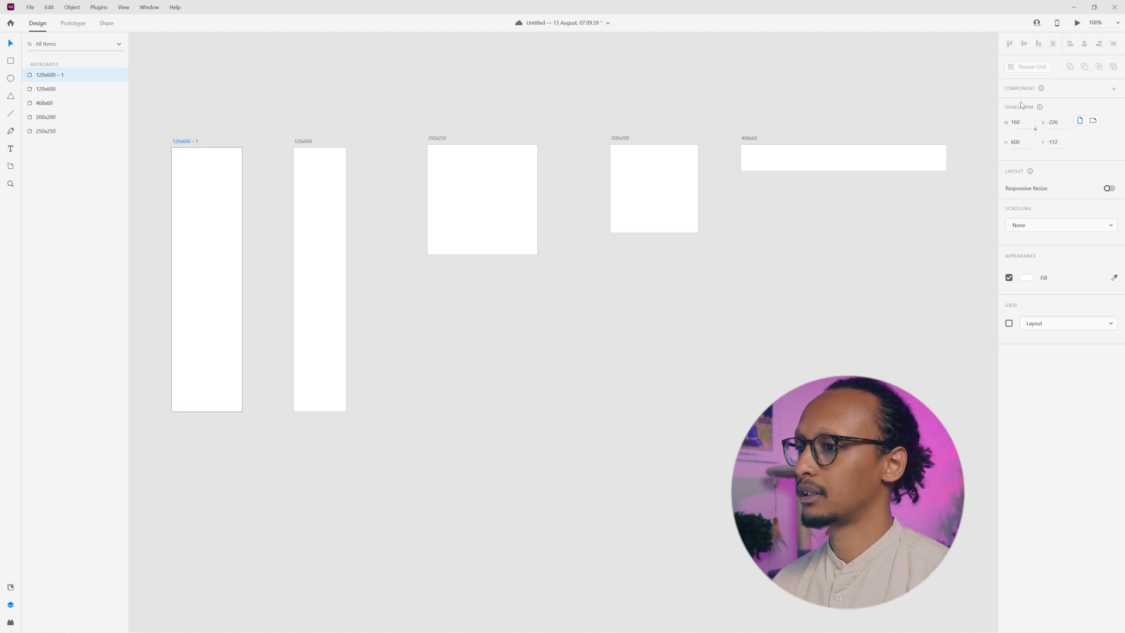
Step: Rename the wider skyscraper artboard copy as 160x600
{"action": "left_click", "coordinate": [179, 140]}
{"action": "double_click", "coordinate": [179, 141]}
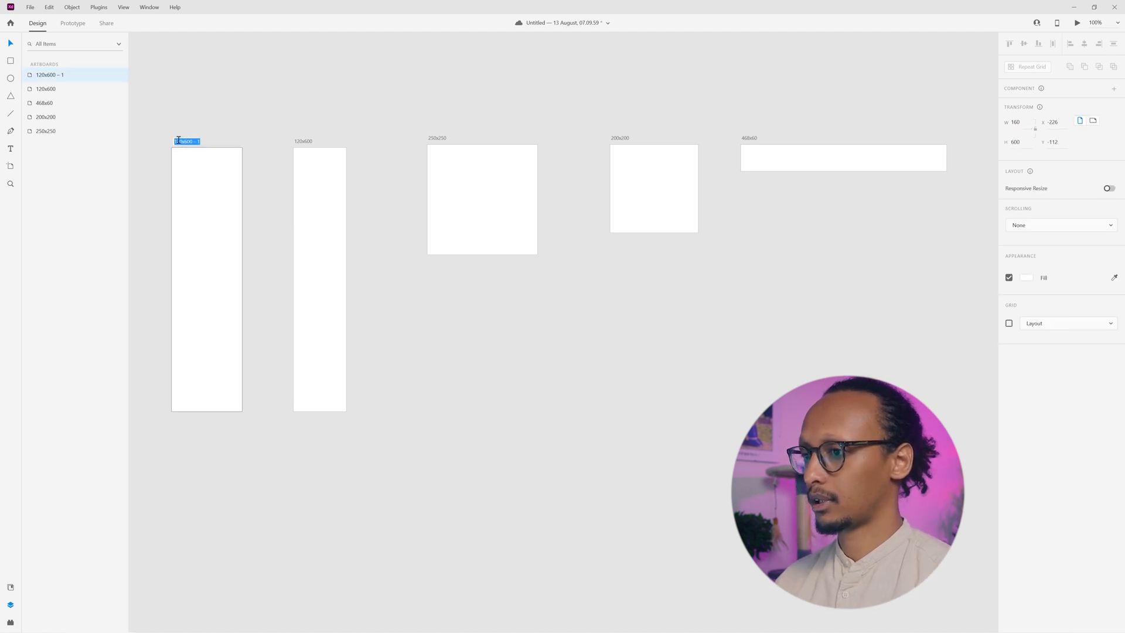
{"action": "type", "text": "160x600"}
{"action": "key", "text": "Return"}
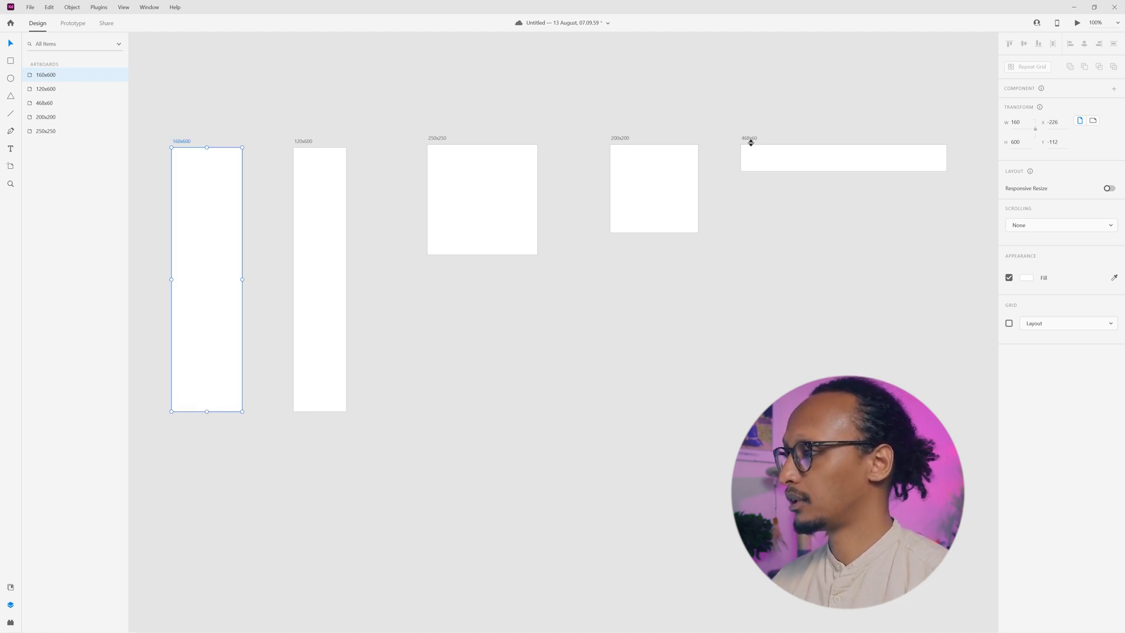
Step: Duplicate the 468x60 artboard below itself and set the copy's size to 970 × 90
{"action": "left_click_drag", "start_coordinate": [750, 139], "coordinate": [750, 198]}
{"action": "left_click", "coordinate": [1021, 120]}
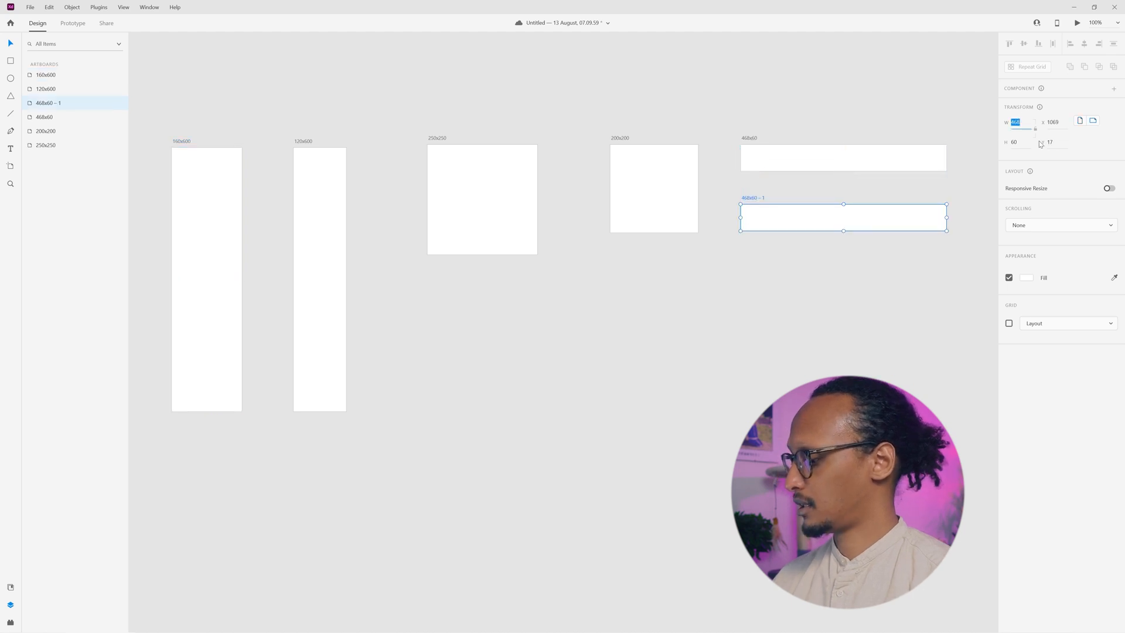
{"action": "type", "text": "70"}
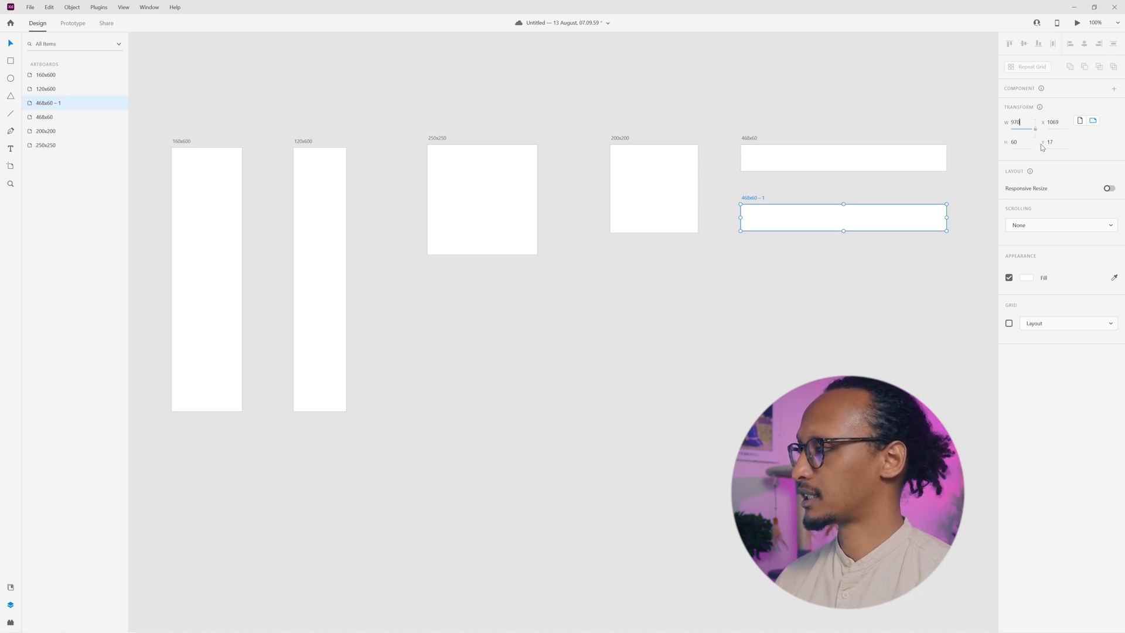
{"action": "key", "text": "Tab"}
{"action": "type", "text": "90"}
{"action": "key", "text": "Return"}
Step: Rename the wide banner artboard under 468x60 as 970x90
{"action": "left_click_drag", "start_coordinate": [598, 425], "coordinate": [495, 423]}
{"action": "double_click", "coordinate": [643, 197]}
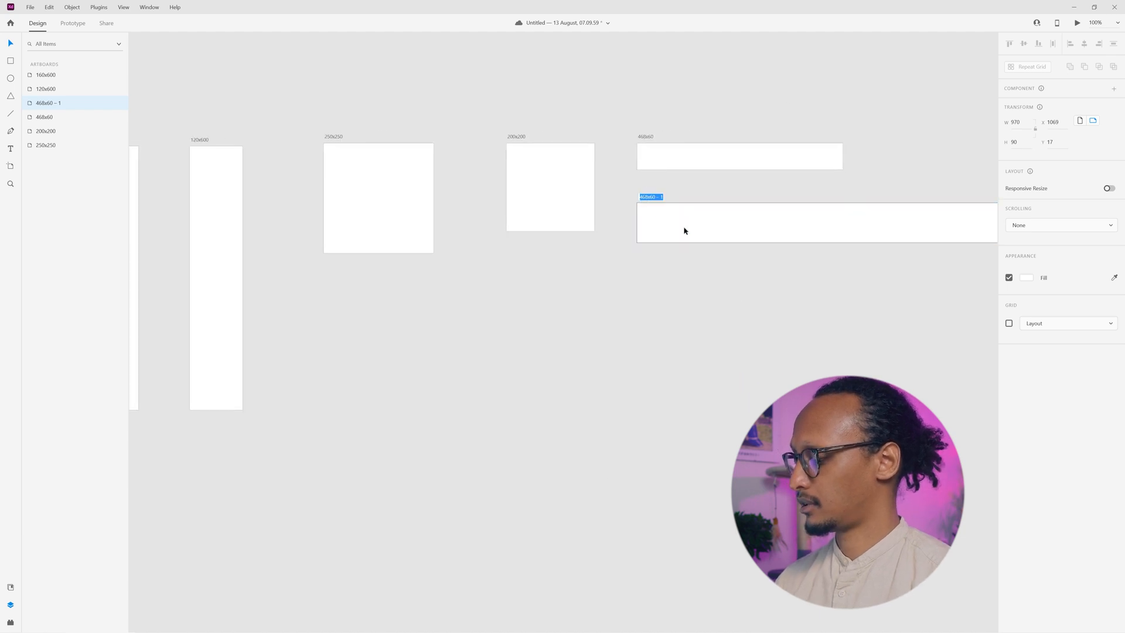
{"action": "type", "text": "970x90"}
{"action": "key", "text": "Return"}
{"action": "left_click", "coordinate": [620, 237]}
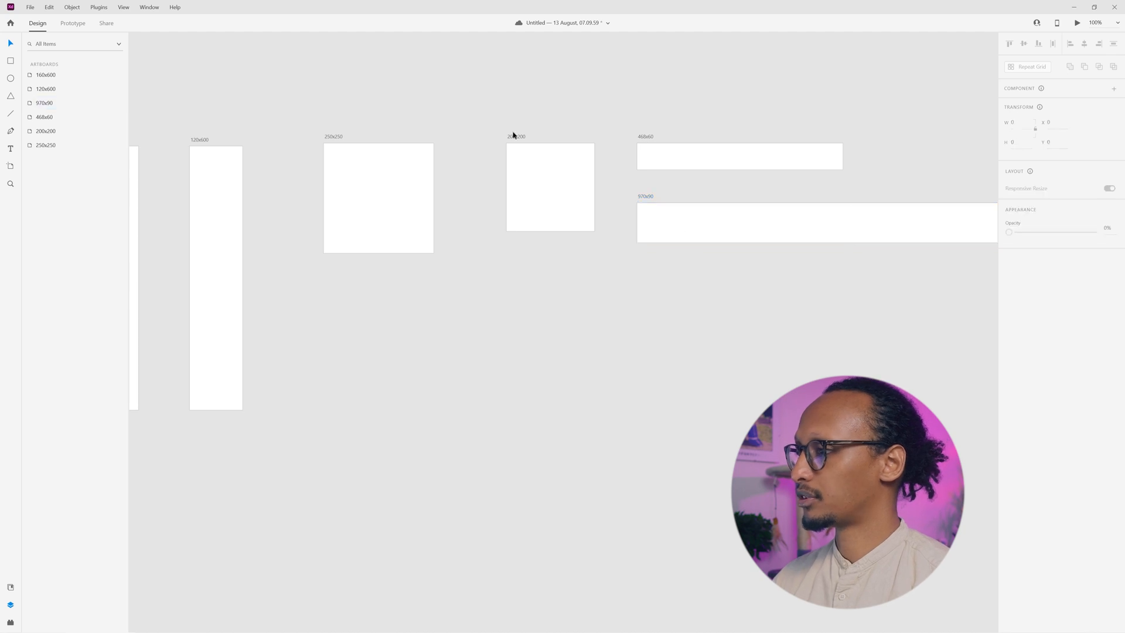
Step: Shift the 200x200 artboard closer to the 250x250 one, duplicate it below and set the copy's size to 320 × 50
{"action": "left_click_drag", "start_coordinate": [515, 139], "coordinate": [513, 321]}
{"action": "left_click", "coordinate": [1007, 123]}
{"action": "type", "text": "320"}
{"action": "key", "text": "Tab"}
{"action": "type", "text": "50"}
{"action": "key", "text": "Return"}
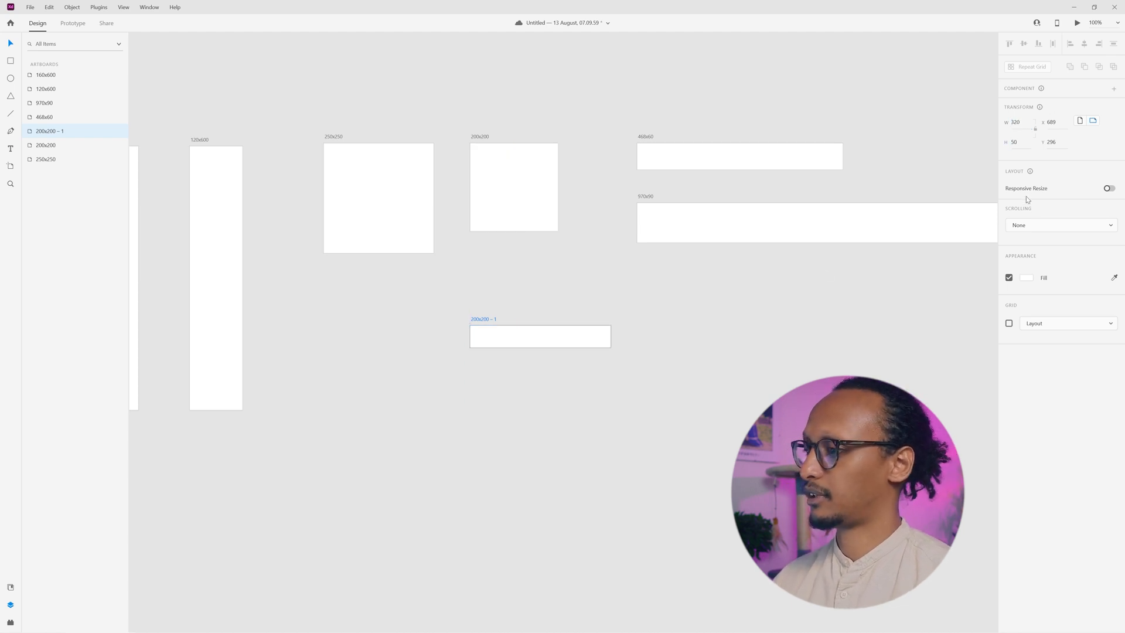
Step: Move the 320 × 50 artboard under the 970x90 one, align their left edges and rename it as 320x50
{"action": "left_click_drag", "start_coordinate": [482, 323], "coordinate": [647, 271]}
{"action": "double_click", "coordinate": [648, 270]}
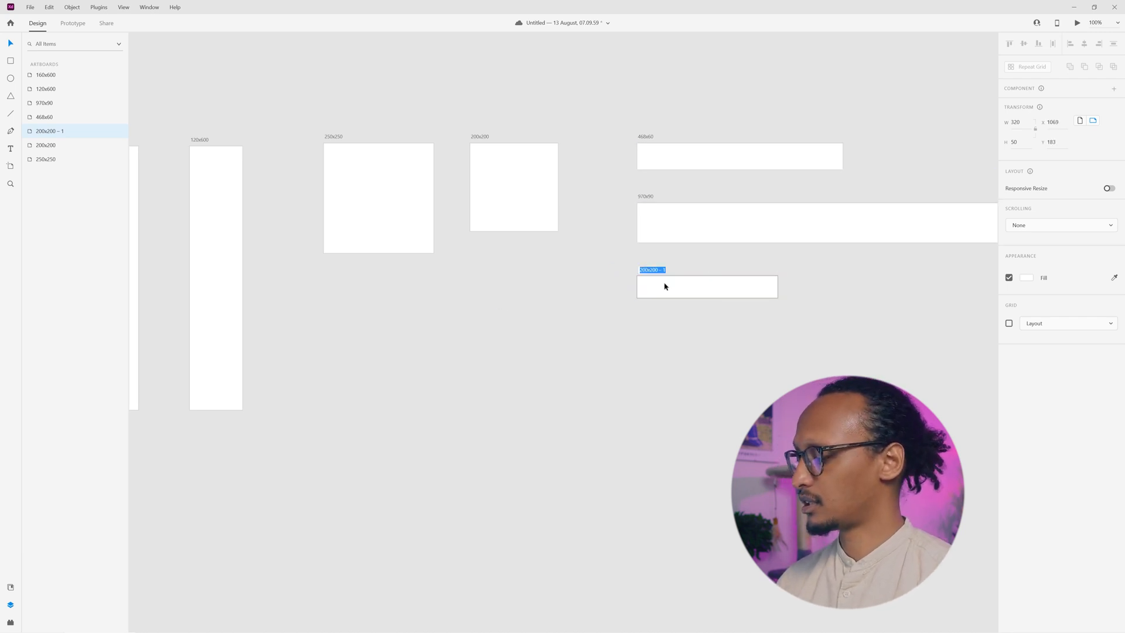
{"action": "type", "text": "320x"}
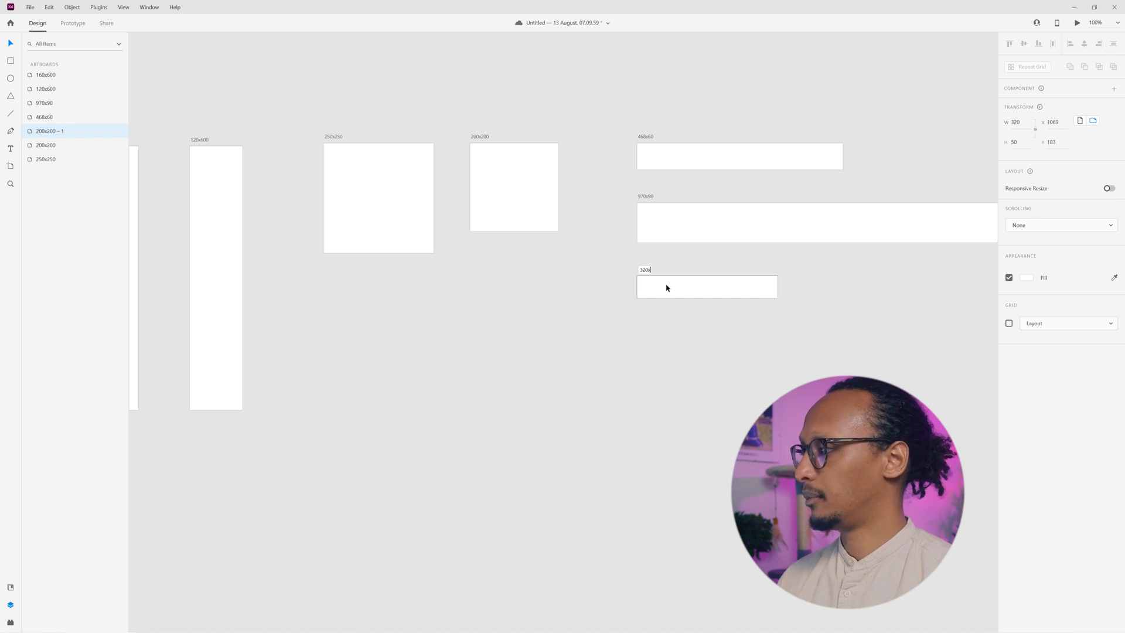
{"action": "type", "text": "50"}
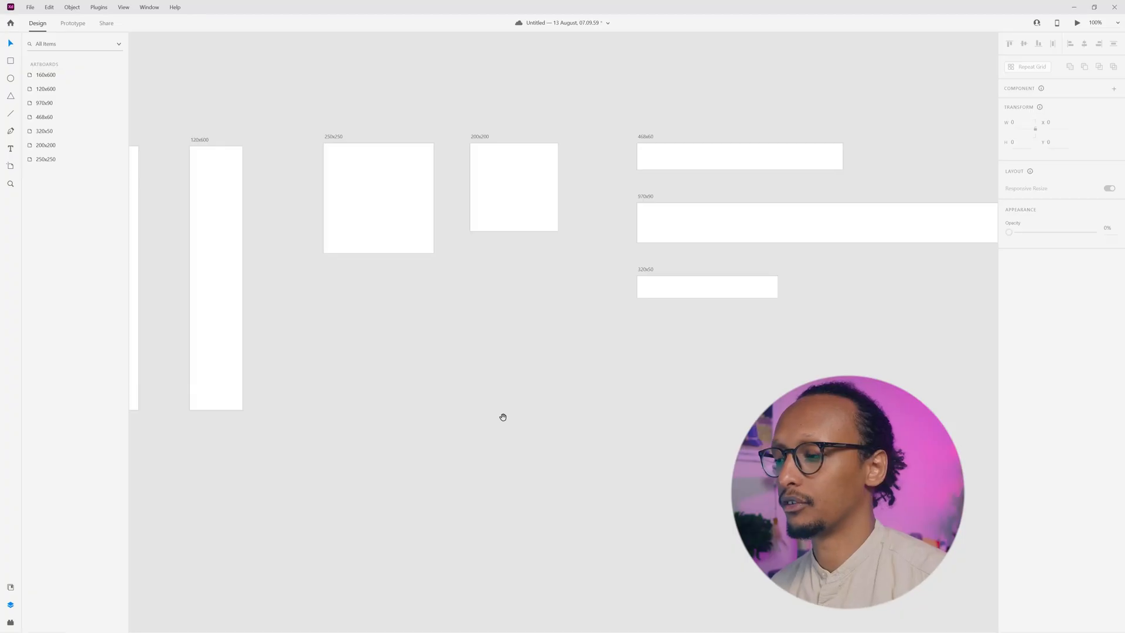
{"action": "scroll", "coordinate": [502, 417], "scroll_direction": "down", "scroll_amount": 5}
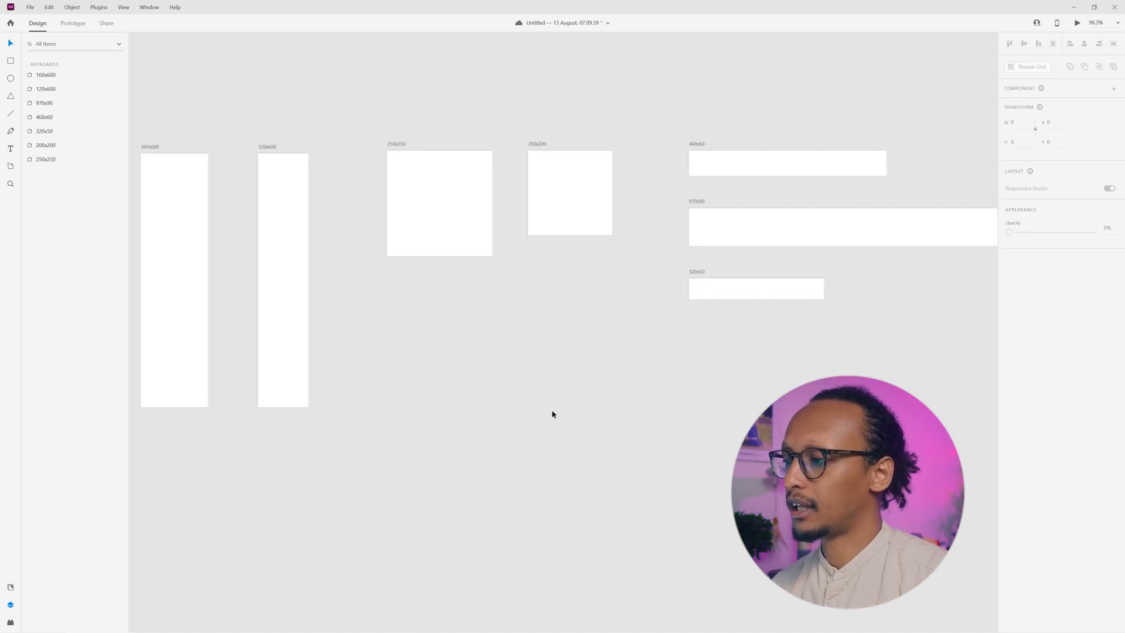
{"action": "scroll", "coordinate": [533, 242], "scroll_direction": "down", "scroll_amount": 5}
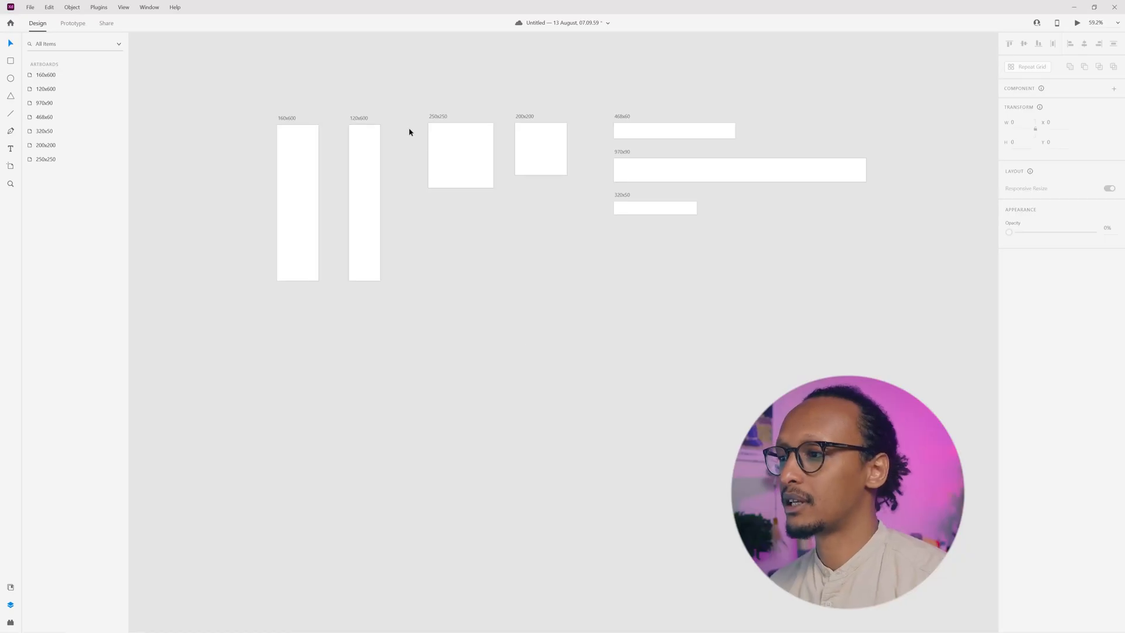
{"action": "scroll", "coordinate": [428, 147], "scroll_direction": "up", "scroll_amount": 2}
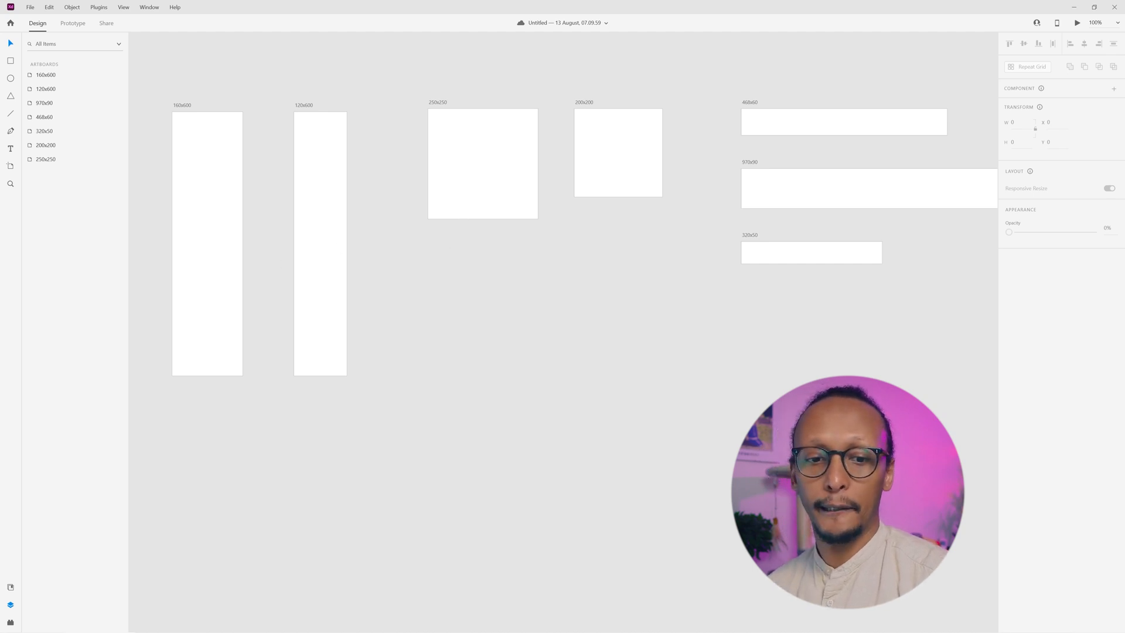
{"action": "scroll", "coordinate": [437, 168], "scroll_direction": "up", "scroll_amount": 4}
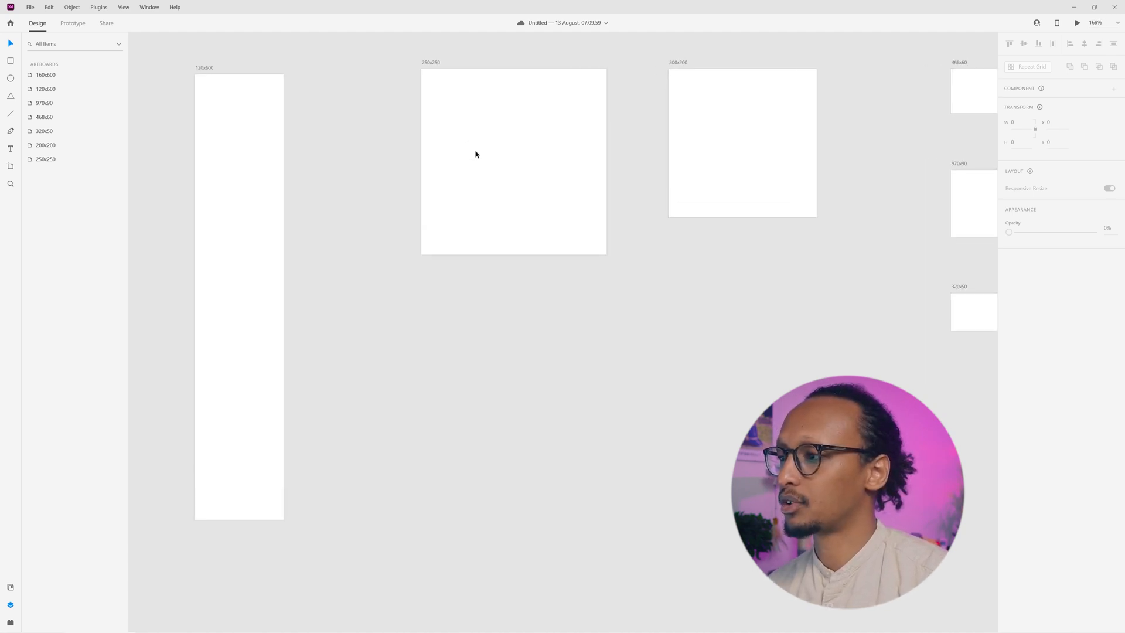
Step: Switch to the browser with Unsplash and search its photos for "fashion men"
{"action": "left_click_drag", "start_coordinate": [516, 227], "coordinate": [485, 295]}
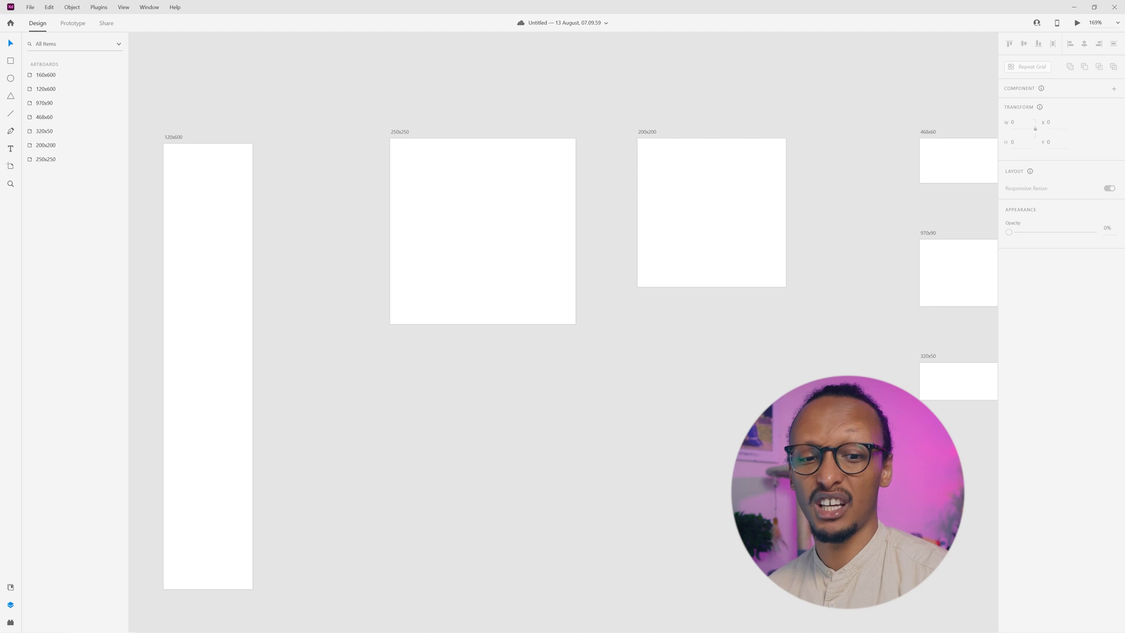
{"action": "key", "text": "alt+Tab"}
{"action": "left_click_drag", "start_coordinate": [561, 183], "coordinate": [568, 126]}
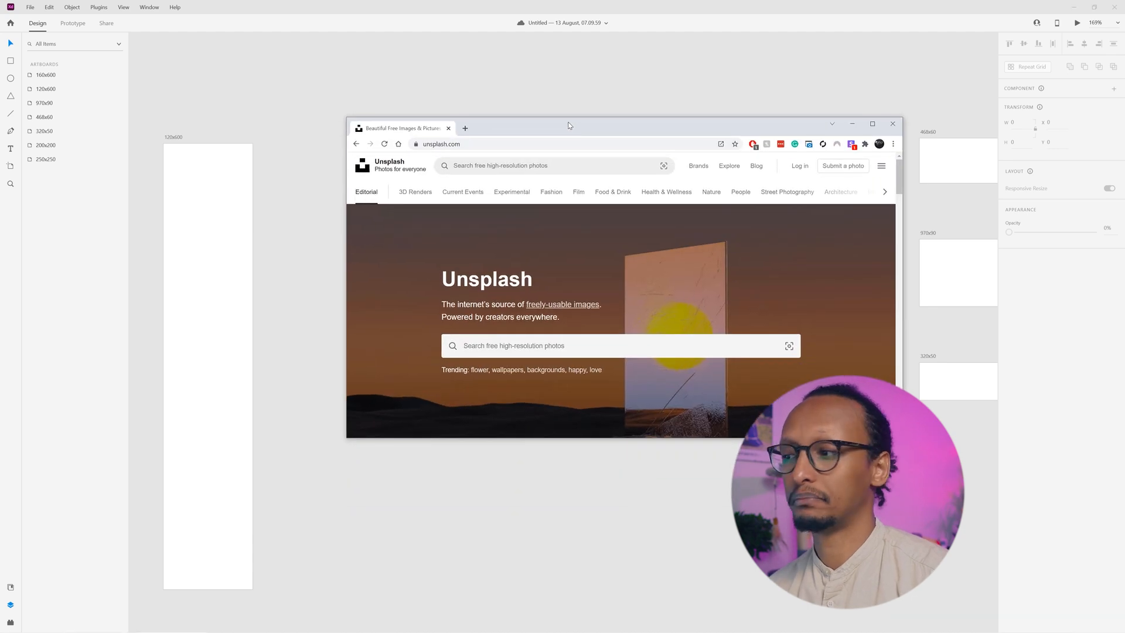
{"action": "left_click", "coordinate": [510, 171]}
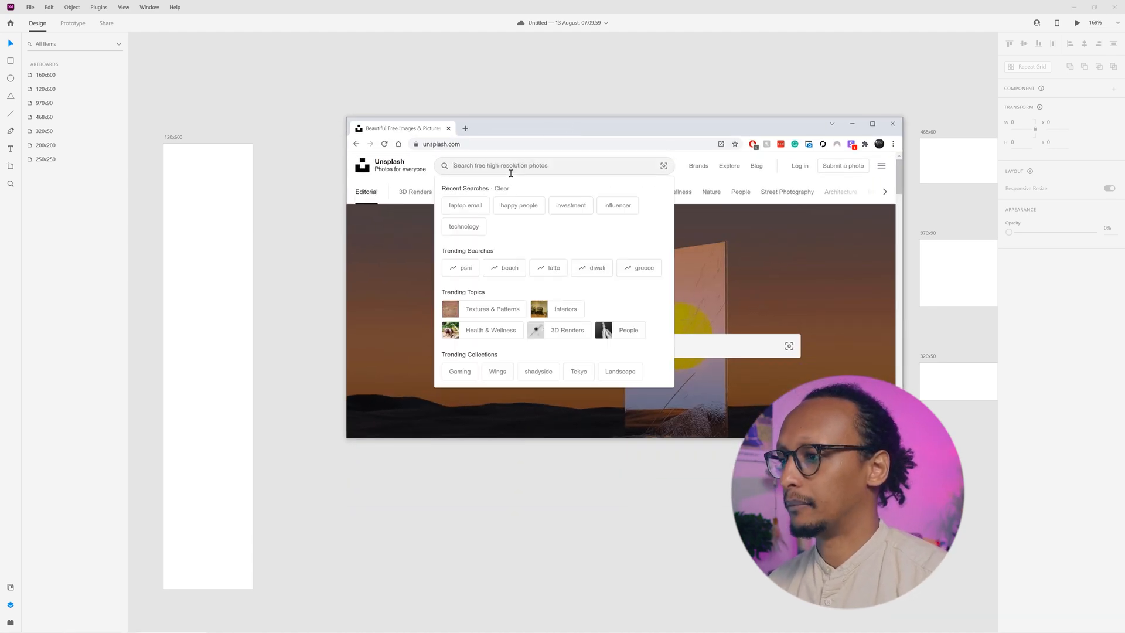
{"action": "type", "text": "fashion men"}
{"action": "key", "text": "Return"}
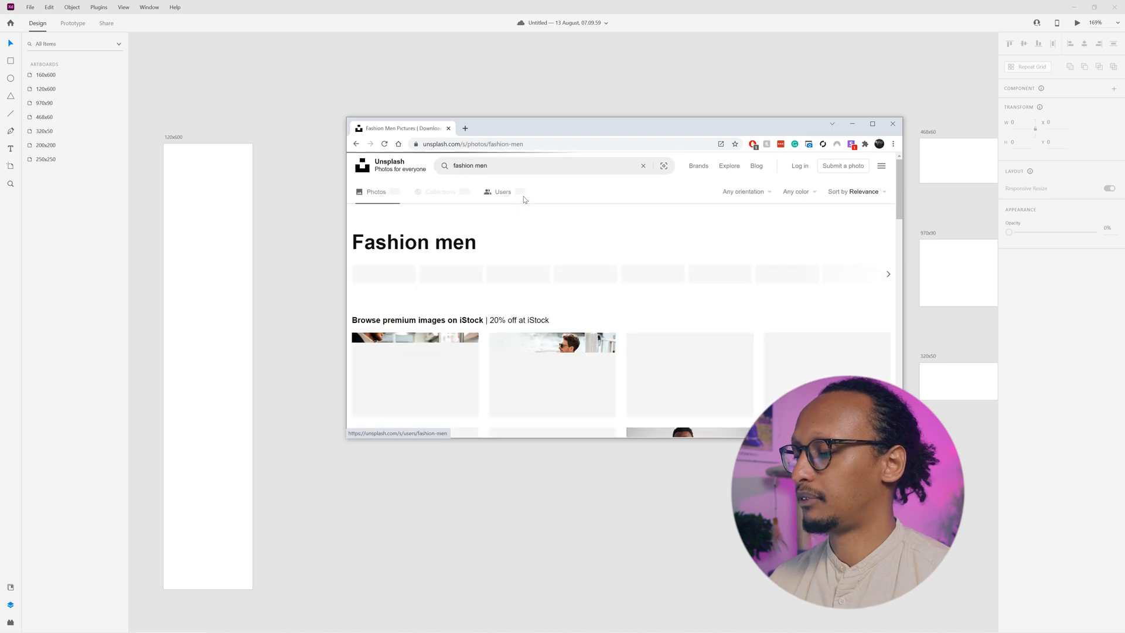
Step: Enlarge the browser window, browse the fashion men results and open the photo of the man in a tan coat walking with a black bag
{"action": "scroll", "coordinate": [768, 364], "scroll_direction": "down", "scroll_amount": 1}
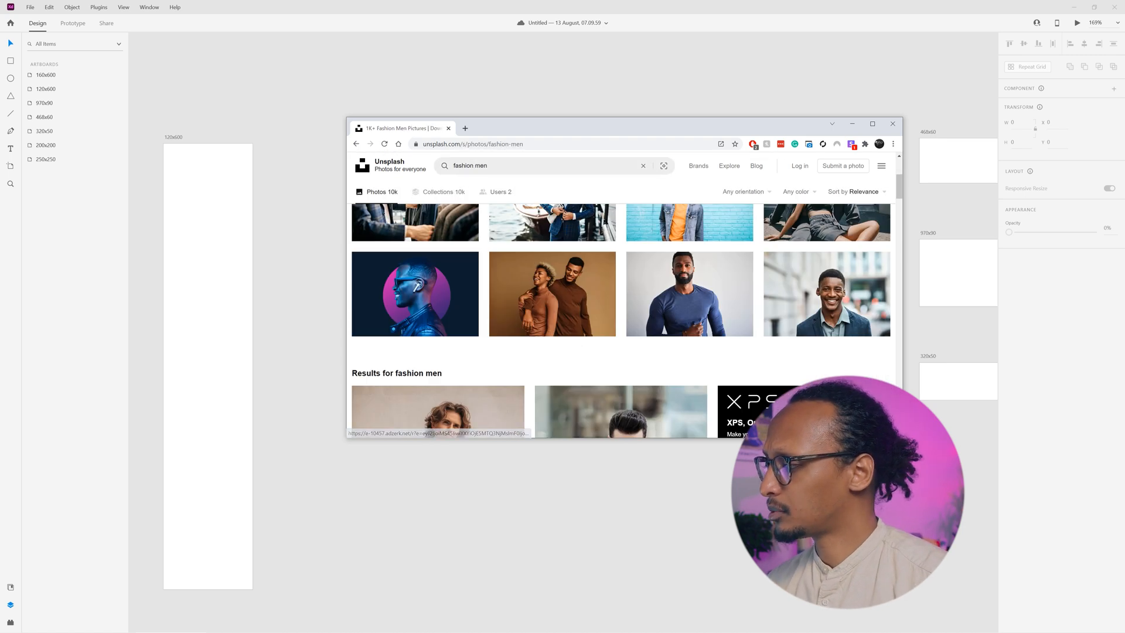
{"action": "scroll", "coordinate": [768, 364], "scroll_direction": "down", "scroll_amount": 1}
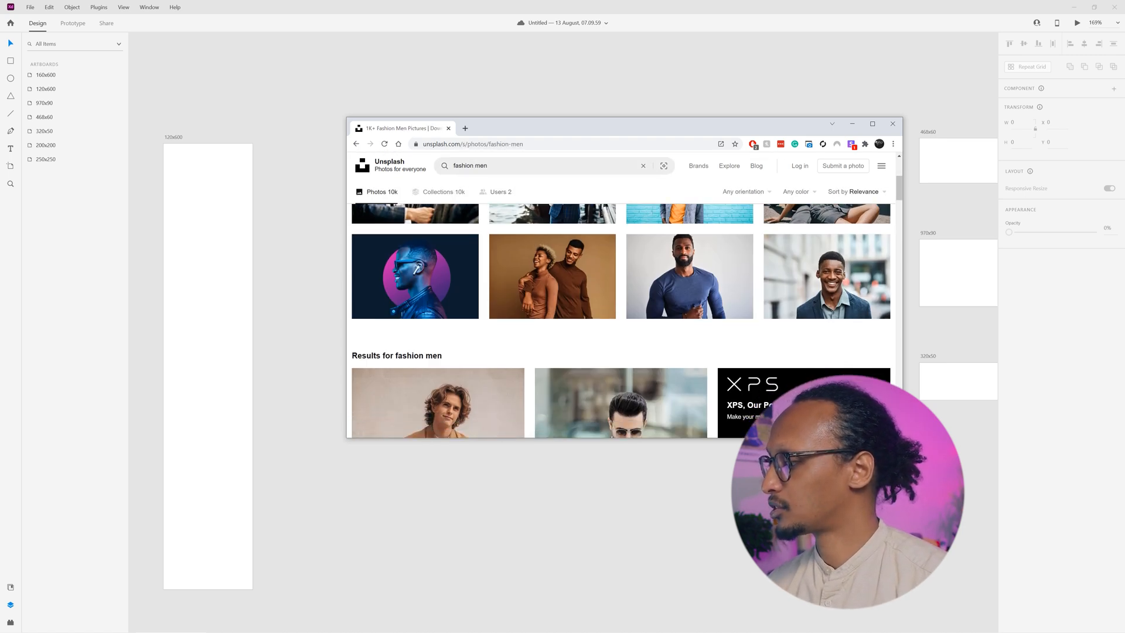
{"action": "left_click_drag", "start_coordinate": [820, 438], "coordinate": [820, 539]}
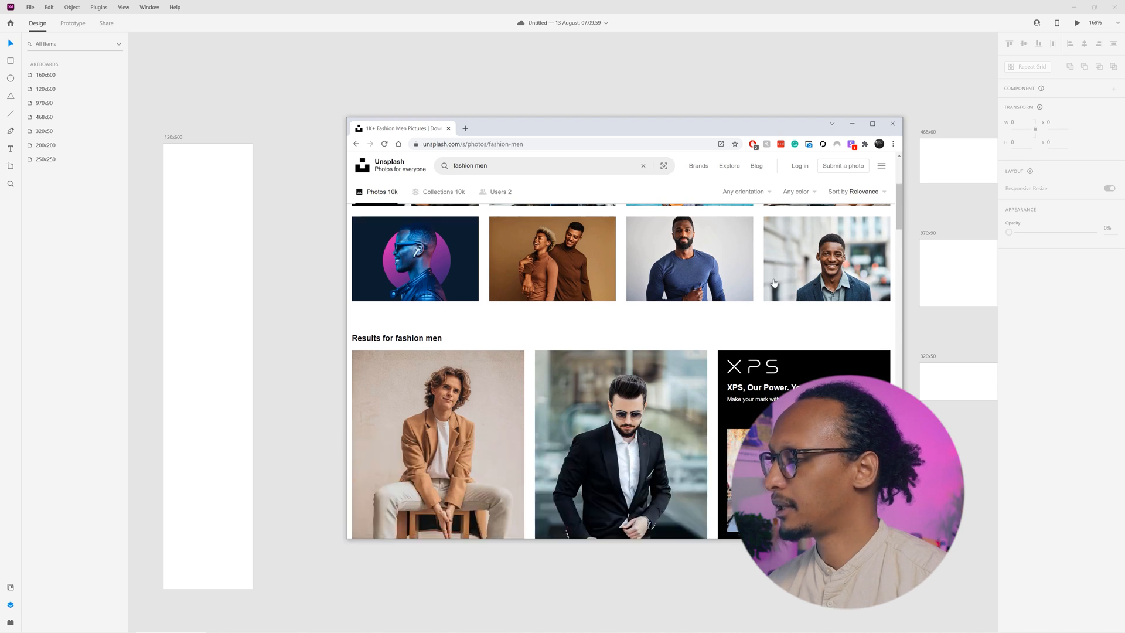
{"action": "left_click_drag", "start_coordinate": [708, 128], "coordinate": [622, 108]}
{"action": "scroll", "coordinate": [567, 364], "scroll_direction": "down", "scroll_amount": 8}
{"action": "scroll", "coordinate": [567, 364], "scroll_direction": "down", "scroll_amount": 2}
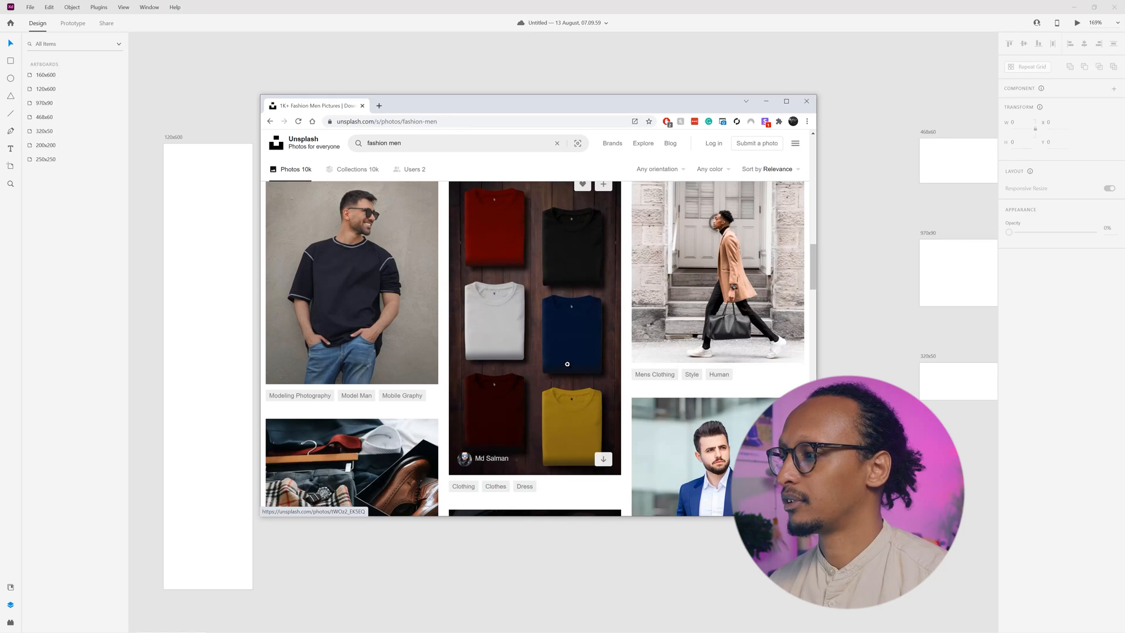
{"action": "left_click", "coordinate": [753, 249]}
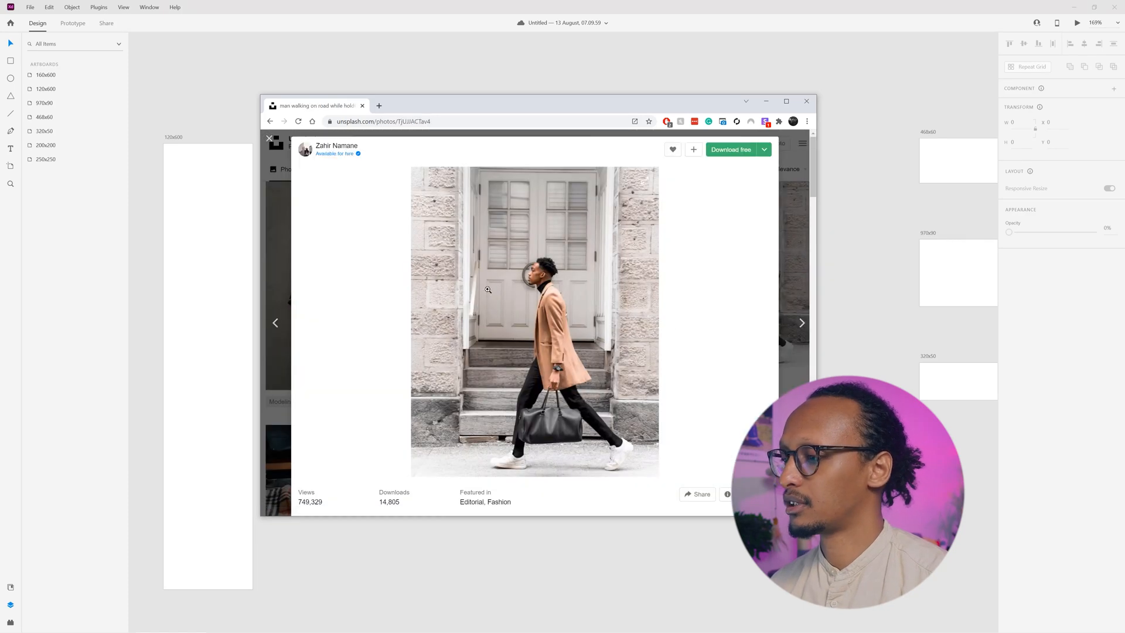
Step: Download the related photo of the seated man in a tan blazer with clasped hands into the Desktop's Tutorial folder
{"action": "scroll", "coordinate": [586, 313], "scroll_direction": "down", "scroll_amount": 5}
{"action": "scroll", "coordinate": [472, 311], "scroll_direction": "down", "scroll_amount": 3}
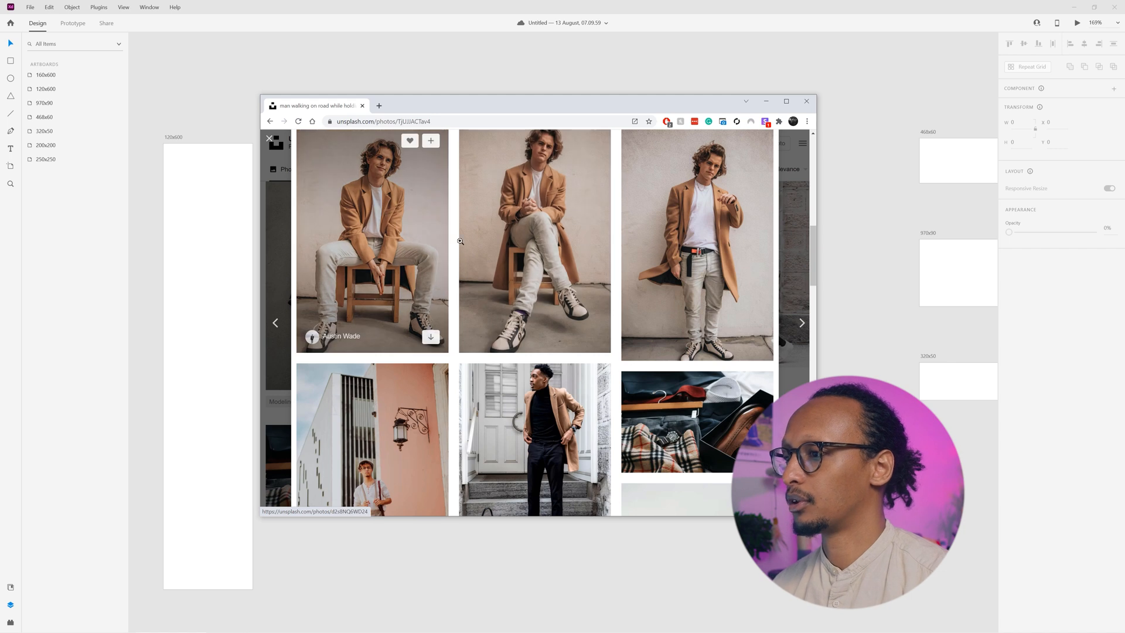
{"action": "left_click", "coordinate": [430, 337]}
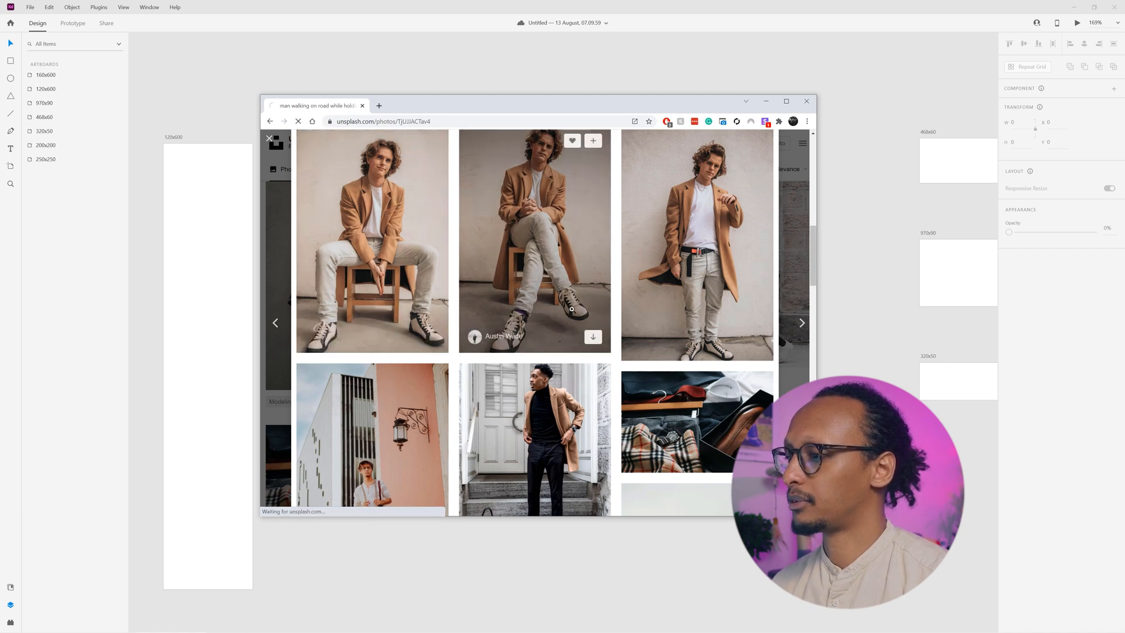
{"action": "left_click", "coordinate": [295, 214]}
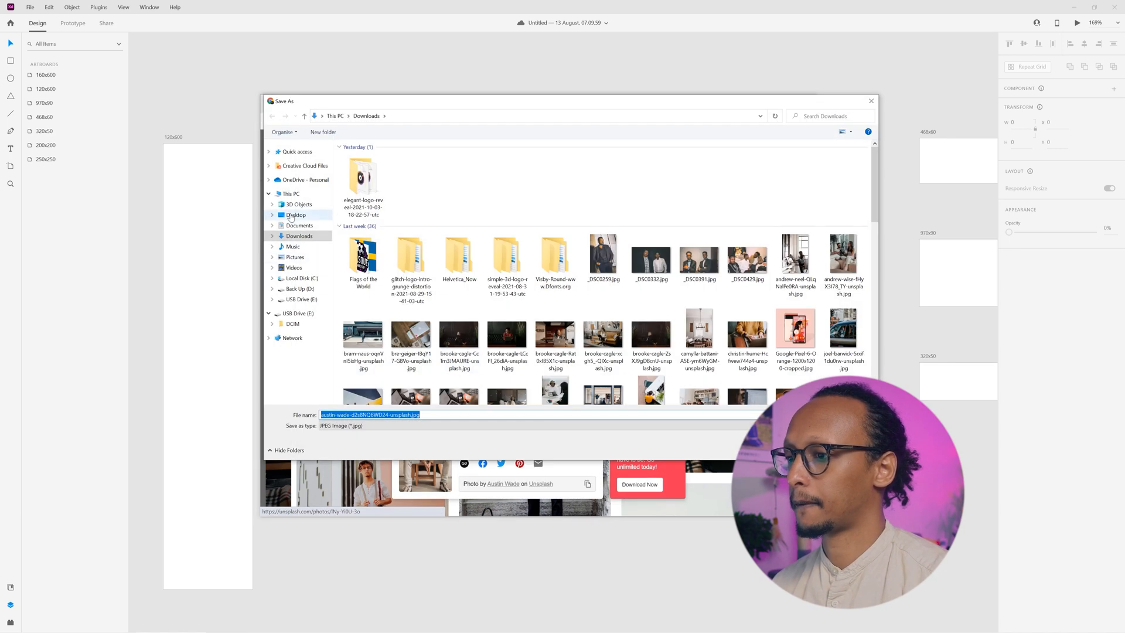
{"action": "double_click", "coordinate": [706, 168]}
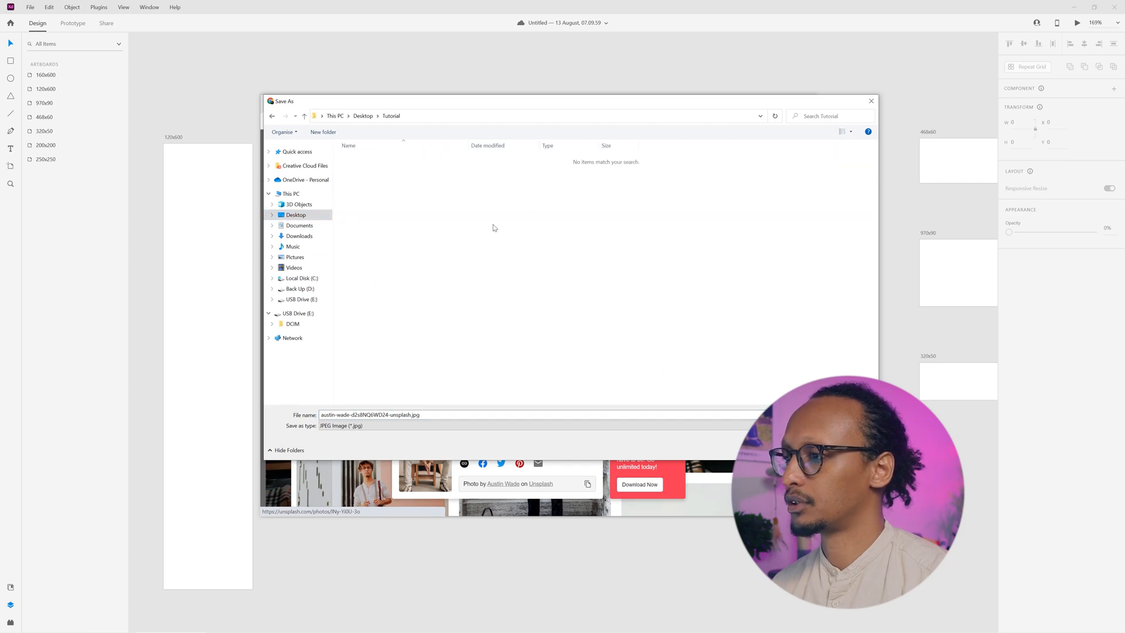
{"action": "left_click", "coordinate": [801, 450]}
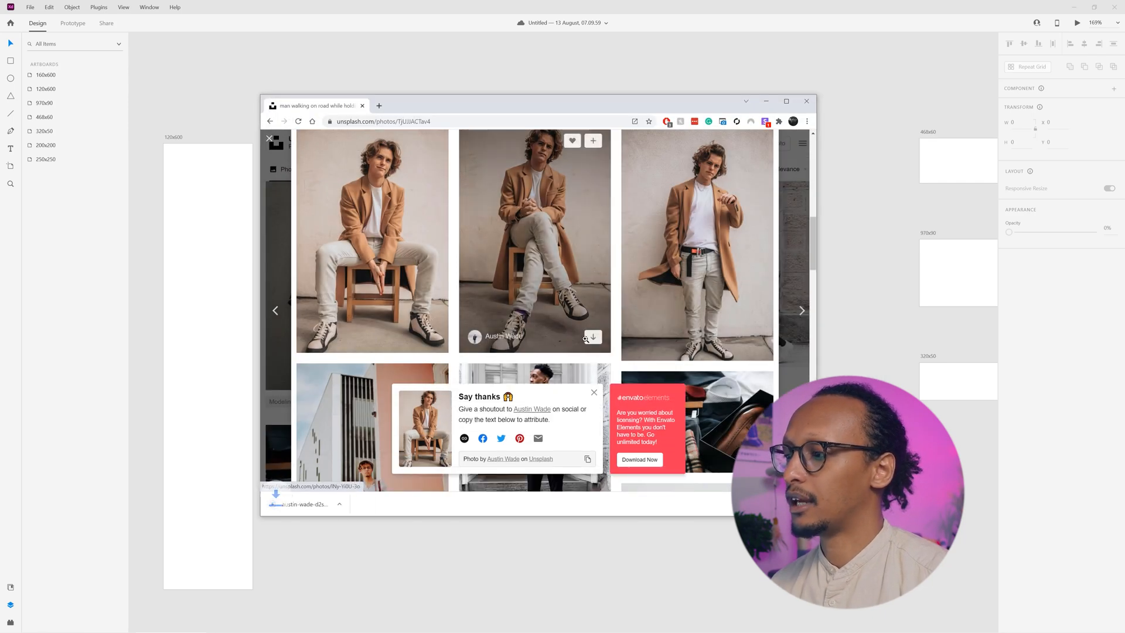
Step: Download the cross-legged and standing photos of the same man into the Tutorial folder, and move the browser window off the canvas
{"action": "left_click", "coordinate": [592, 338]}
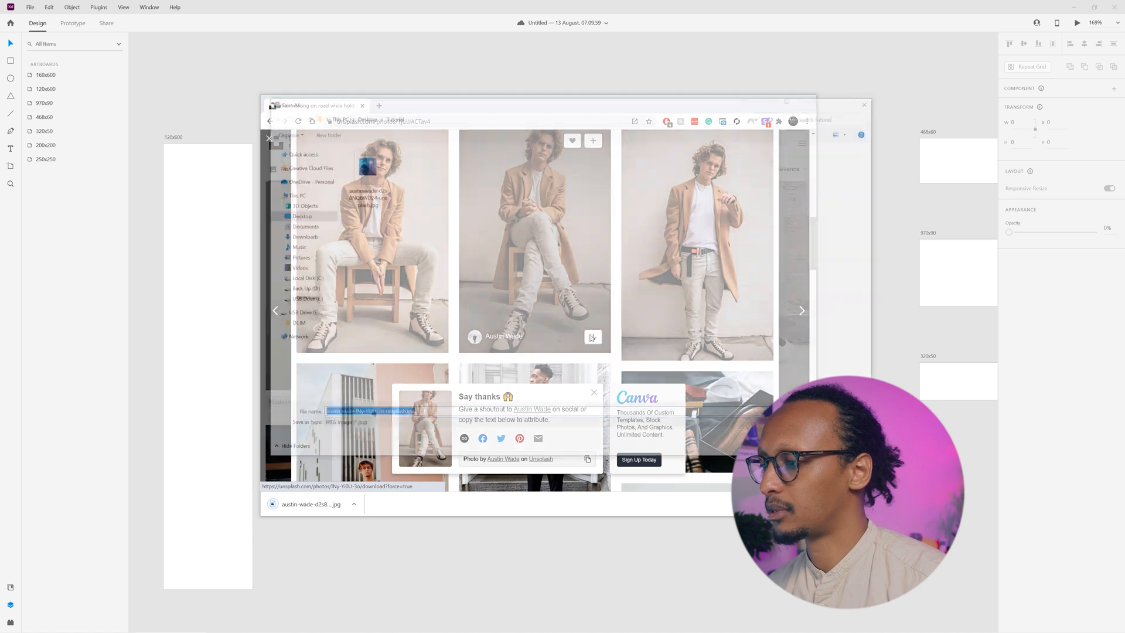
{"action": "key", "text": "Return"}
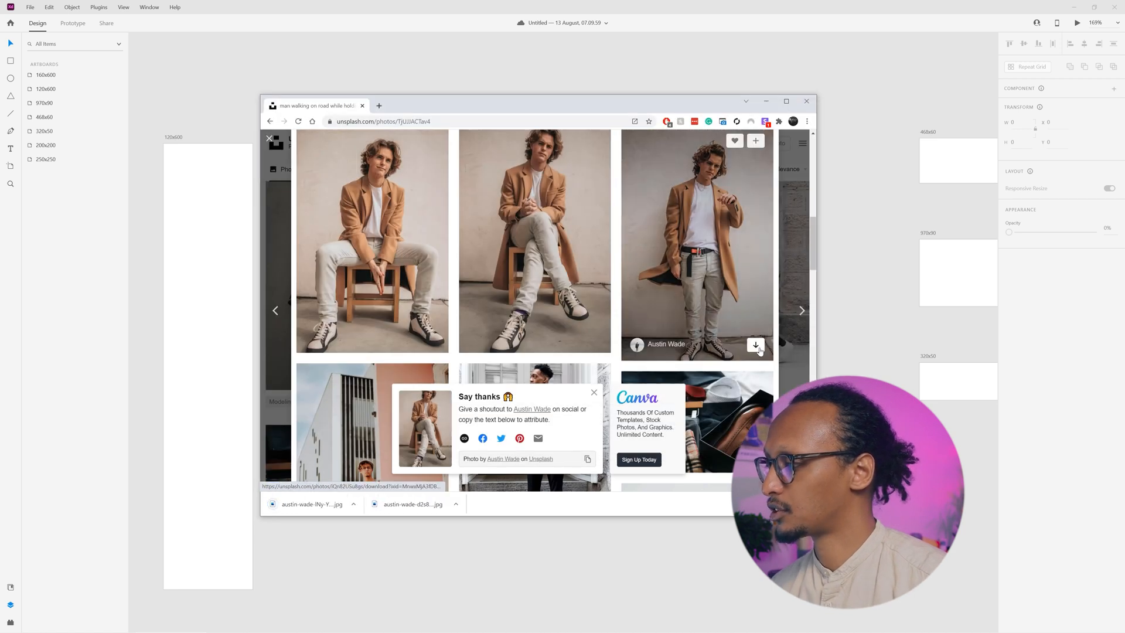
{"action": "left_click", "coordinate": [755, 344]}
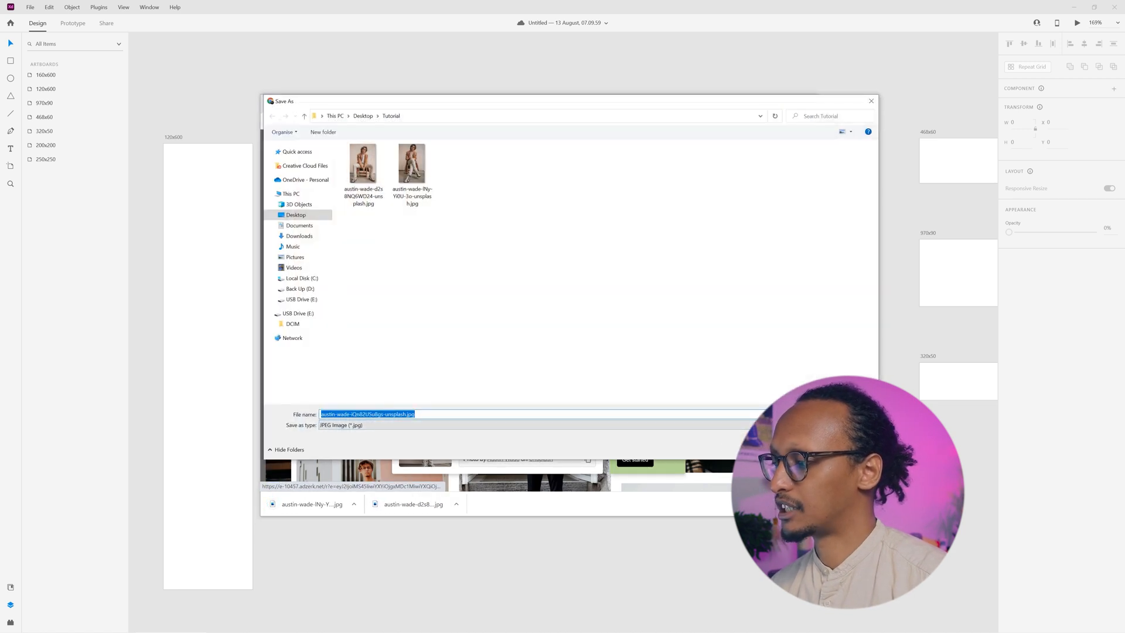
{"action": "key", "text": "Return"}
{"action": "scroll", "coordinate": [550, 307], "scroll_direction": "down", "scroll_amount": 10}
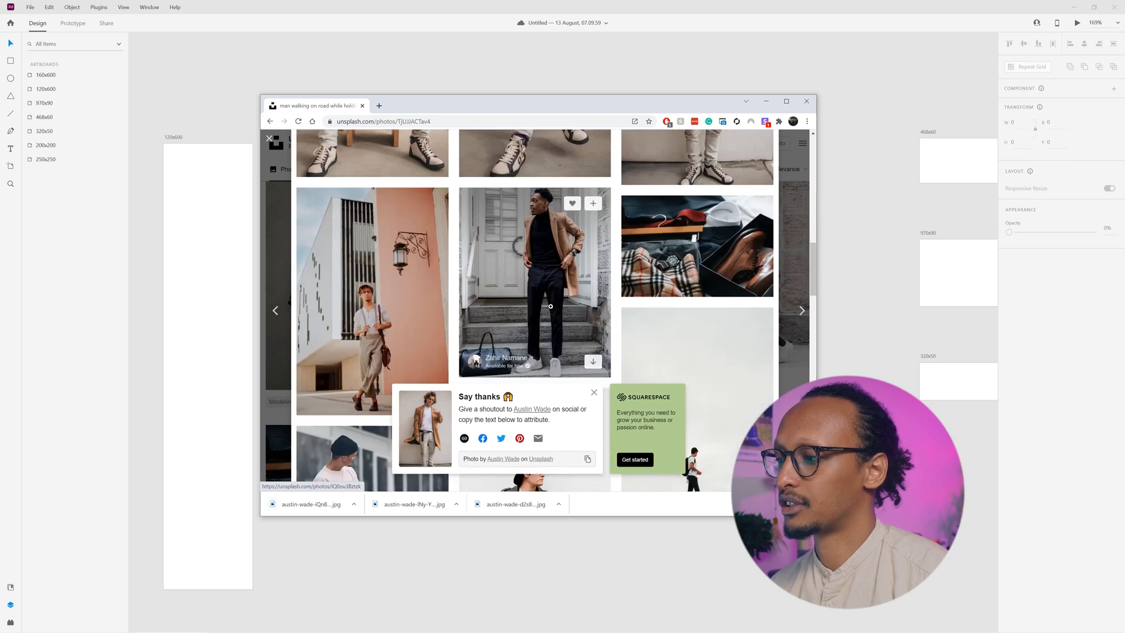
{"action": "left_click_drag", "start_coordinate": [680, 108], "coordinate": [0, 270]}
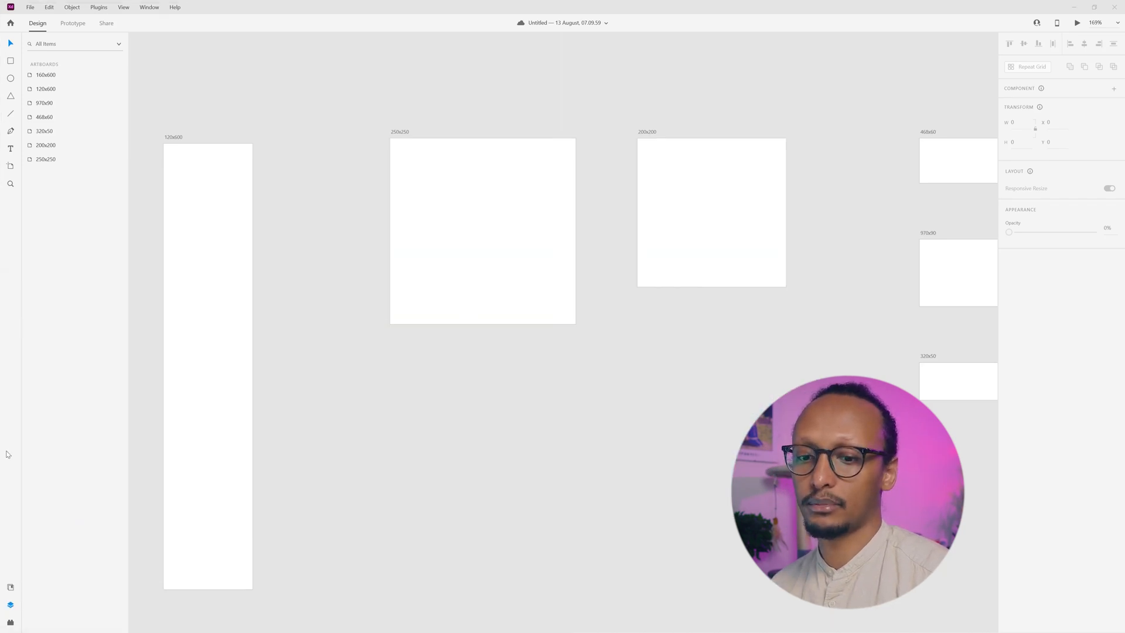
Step: Draw a 250 × 250 rectangle covering the whole 250x250 artboard and remove its border
{"action": "scroll", "coordinate": [562, 193], "scroll_direction": "up", "scroll_amount": 3, "text": "ctrl"}
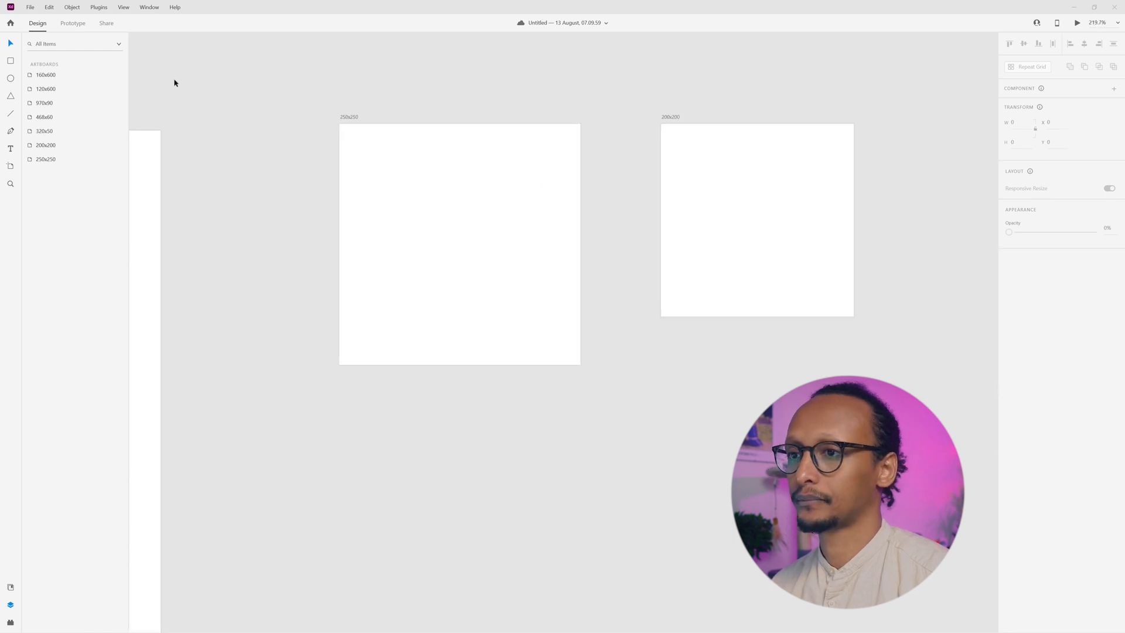
{"action": "left_click", "coordinate": [11, 60]}
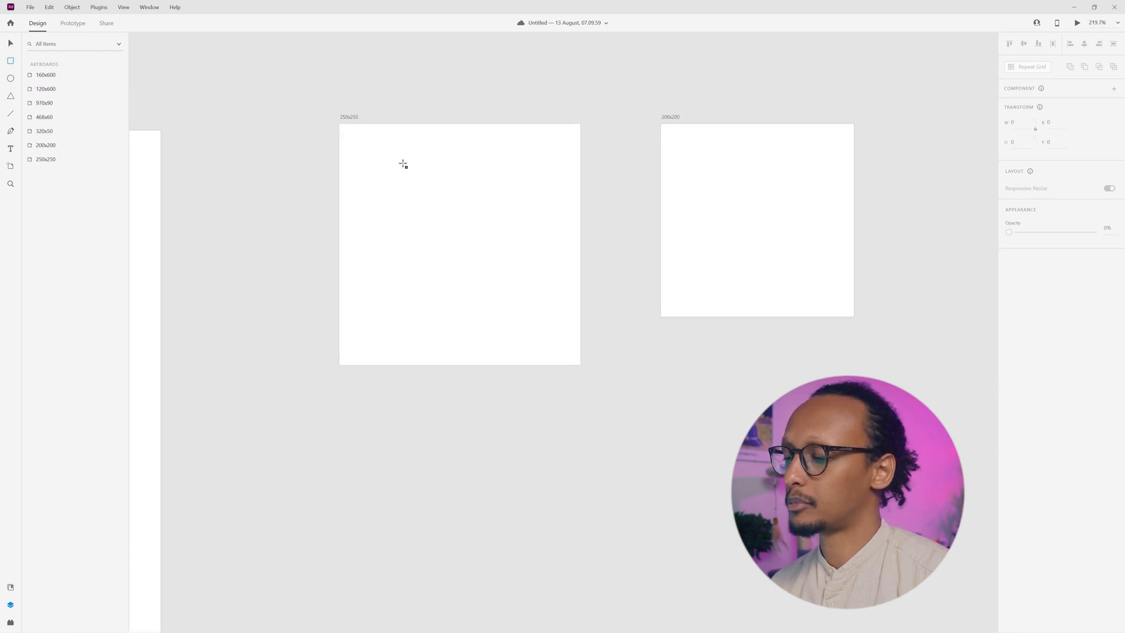
{"action": "left_click_drag", "start_coordinate": [403, 163], "coordinate": [600, 316]}
{"action": "key", "text": "v"}
{"action": "left_click_drag", "start_coordinate": [501, 227], "coordinate": [434, 184]}
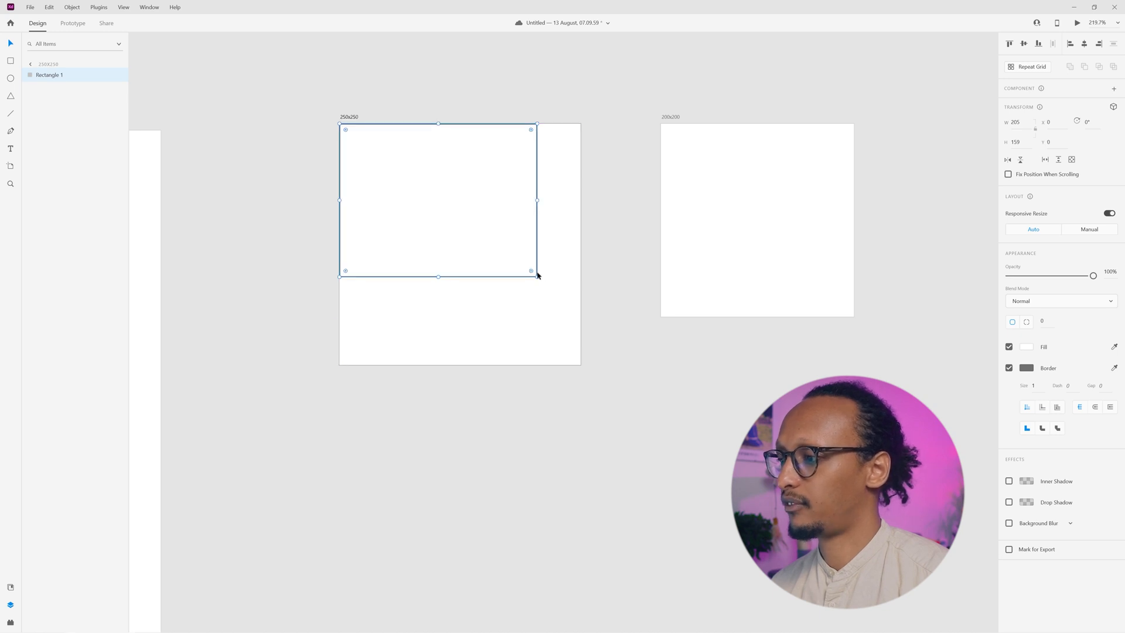
{"action": "left_click_drag", "start_coordinate": [537, 276], "coordinate": [581, 364]}
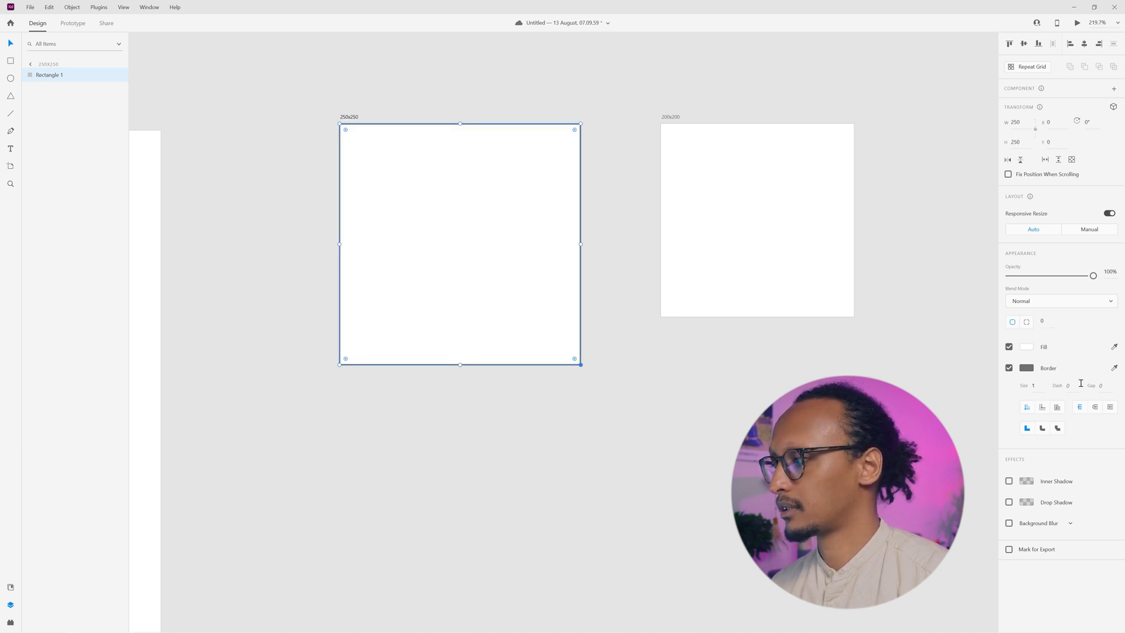
{"action": "left_click", "coordinate": [1008, 368]}
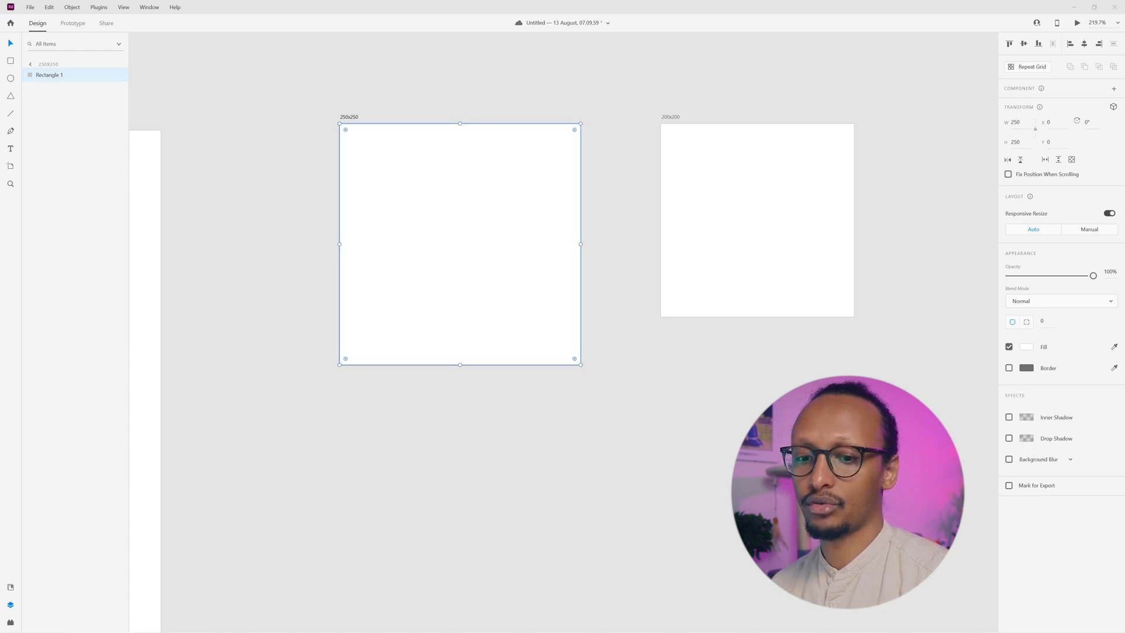
Step: Fill the 250x250 rectangle with the seated man's photo and shift the image down inside the frame to include his whole head
{"action": "left_click_drag", "start_coordinate": [655, 355], "coordinate": [441, 207]}
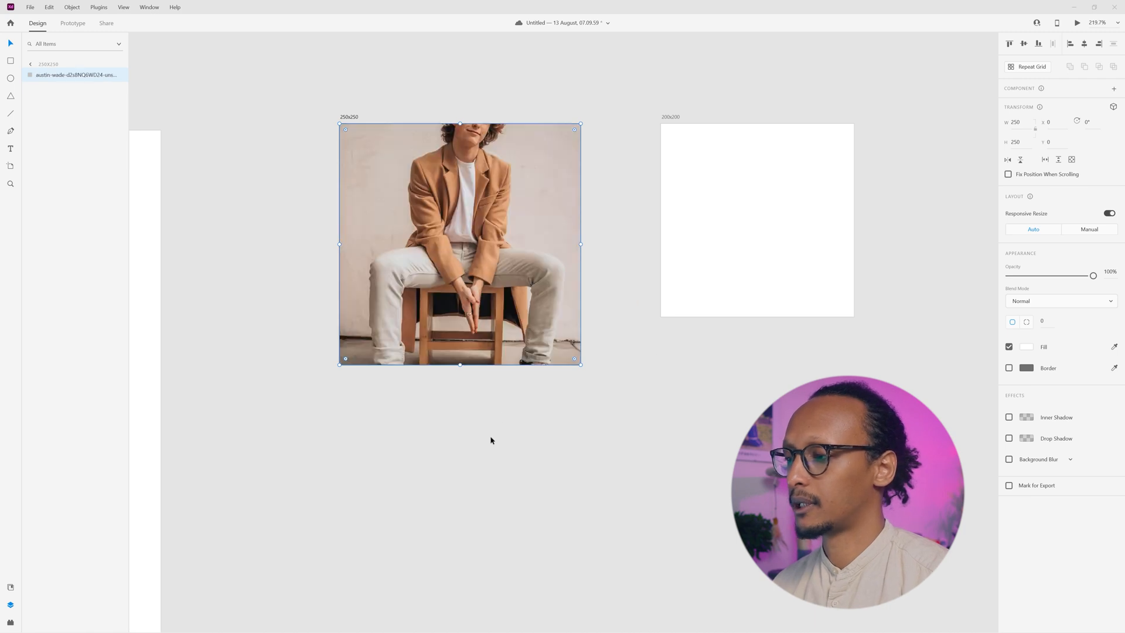
{"action": "left_click", "coordinate": [489, 438]}
{"action": "double_click", "coordinate": [516, 256]}
{"action": "left_click_drag", "start_coordinate": [508, 225], "coordinate": [504, 260]}
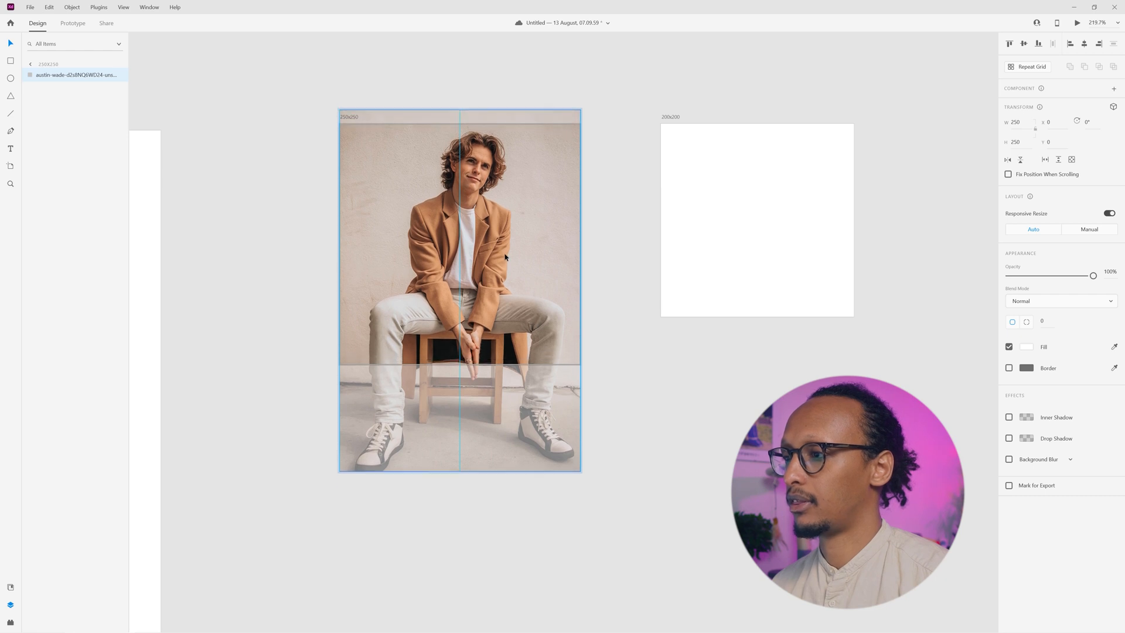
{"action": "left_click", "coordinate": [646, 399]}
{"action": "scroll", "coordinate": [722, 477], "scroll_direction": "up", "scroll_amount": 1}
{"action": "scroll", "coordinate": [723, 477], "scroll_direction": "left", "scroll_amount": 1}
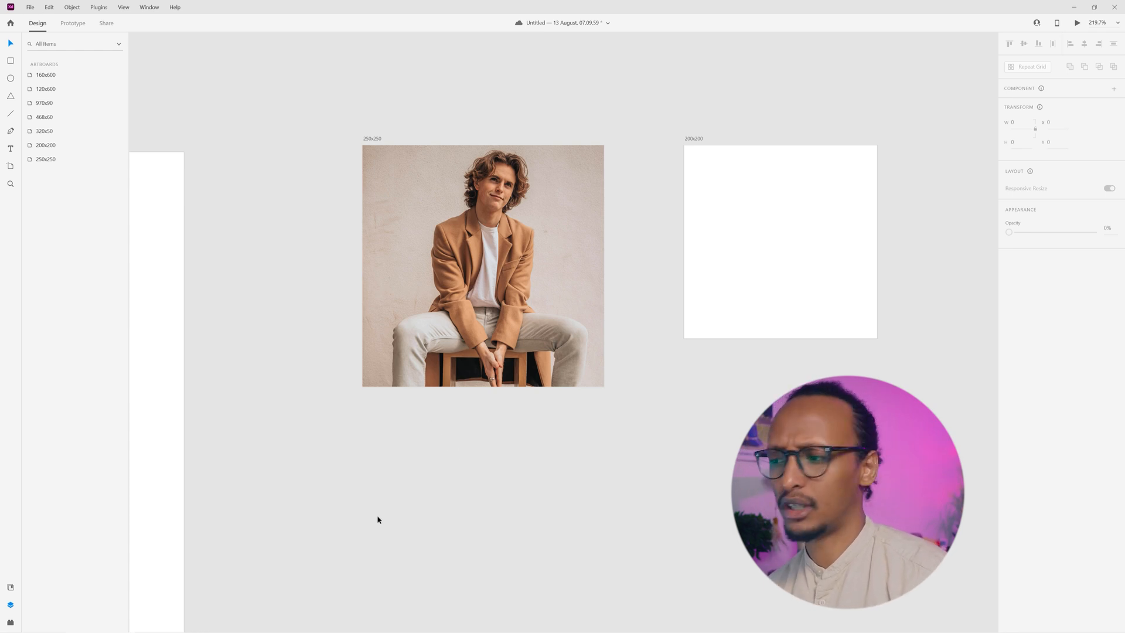
Step: Add the text "SALE NOW ON" over the photo on the 250x250 artboard and set its font to Playfair Display
{"action": "key", "text": "t"}
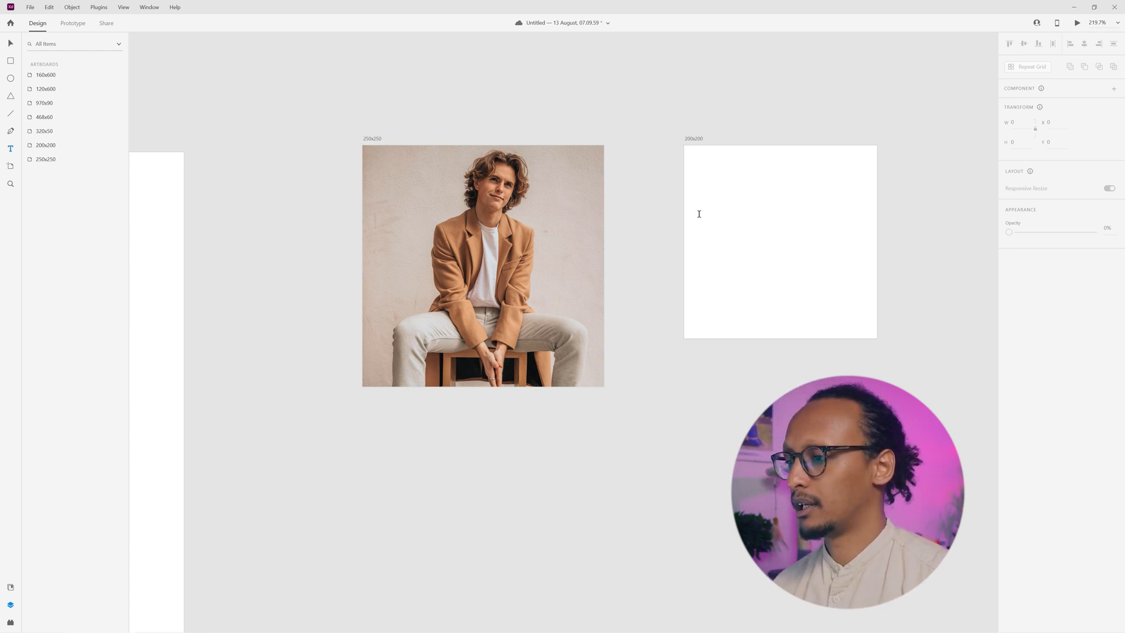
{"action": "left_click", "coordinate": [420, 218]}
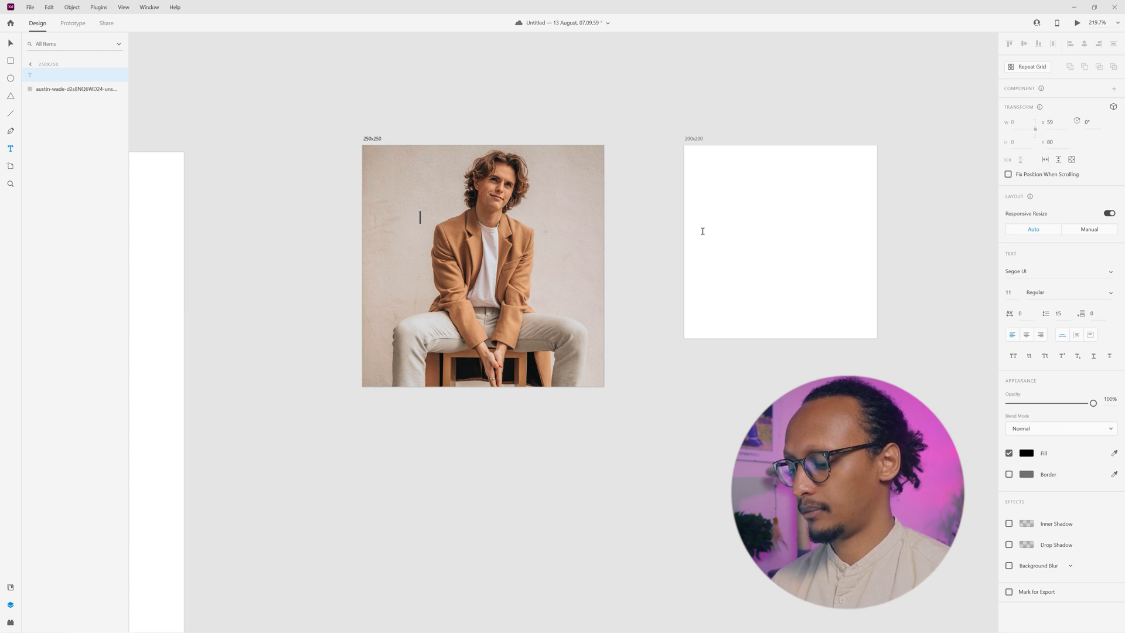
{"action": "type", "text": "SALE NOW ON"}
{"action": "key", "text": "ctrl+a"}
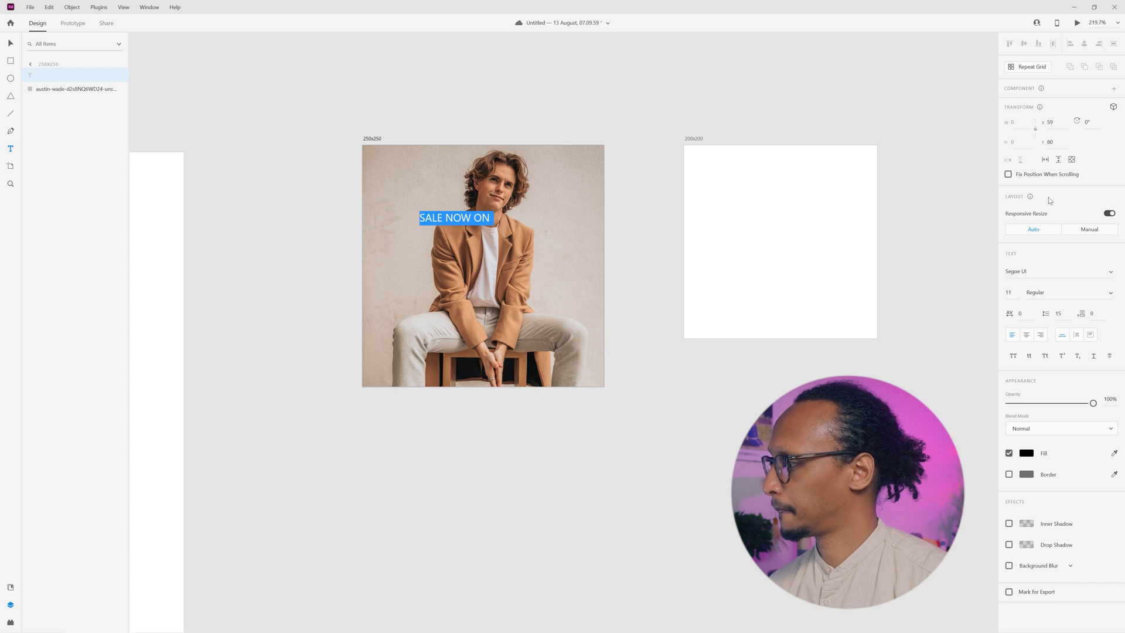
{"action": "left_click", "coordinate": [1030, 272]}
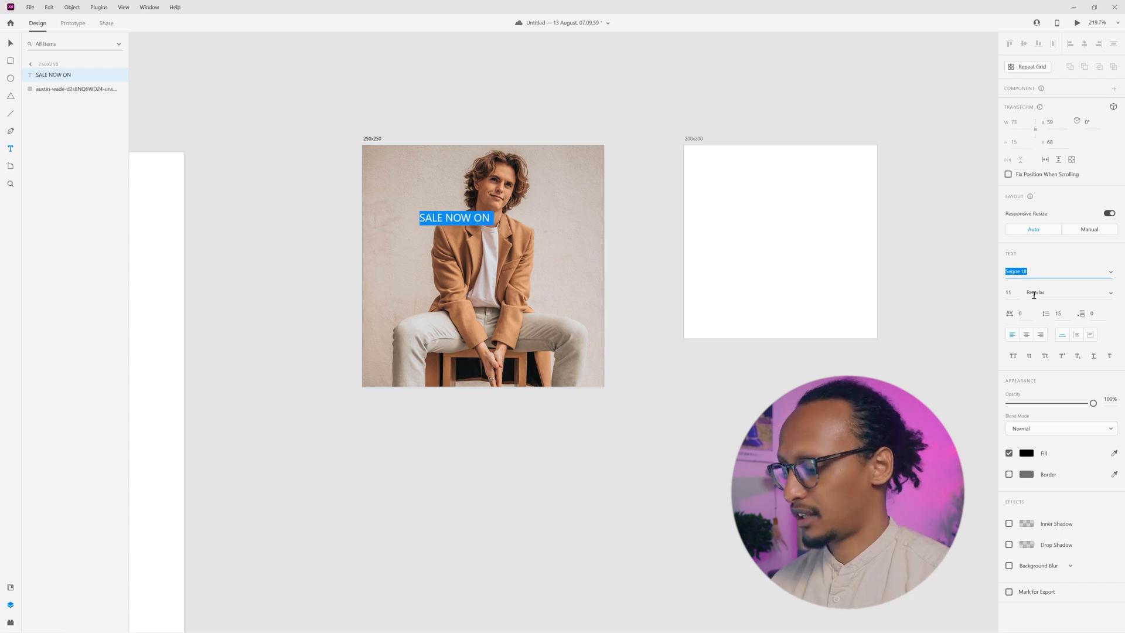
{"action": "type", "text": "Playfair Display"}
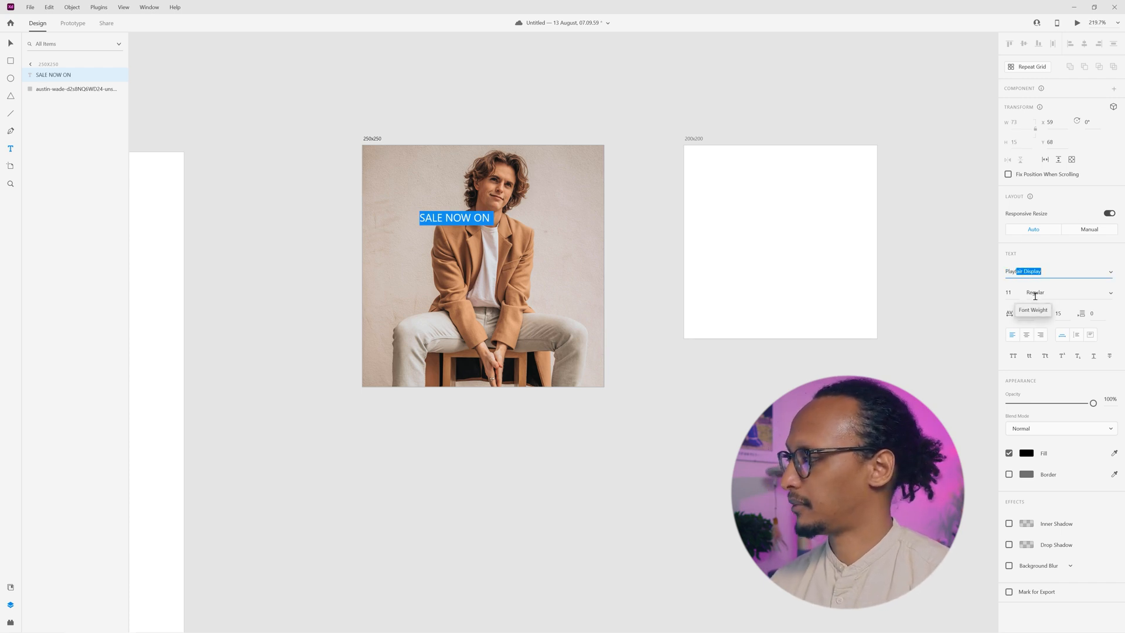
{"action": "key", "text": "Return"}
Step: Set the SALE NOW ON text's font size to 32 and move it over the man's torso, at about X 22, Y 104
{"action": "left_click", "coordinate": [1009, 293]}
{"action": "type", "text": "67"}
{"action": "key", "text": "Return"}
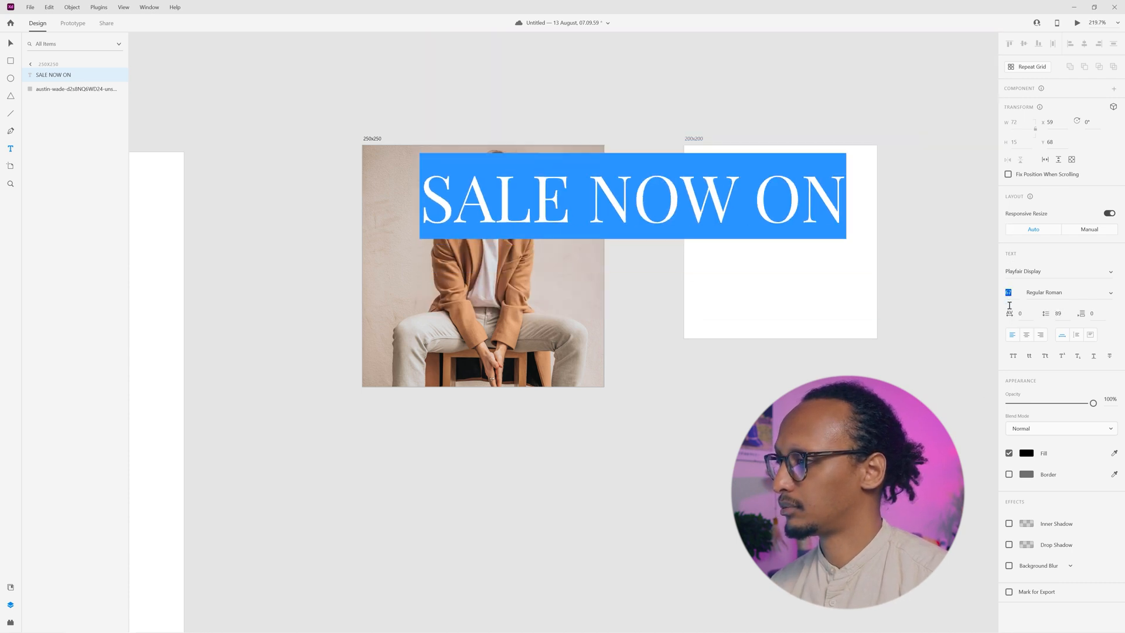
{"action": "key", "text": "Down"}
{"action": "key", "text": "Down"}
{"action": "key", "text": "Down"}
{"action": "key", "text": "Down"}
{"action": "key", "text": "Down"}
{"action": "key", "text": "Down"}
{"action": "key", "text": "Down"}
{"action": "key", "text": "Down"}
{"action": "key", "text": "Down"}
{"action": "key", "text": "Down"}
{"action": "key", "text": "Down"}
{"action": "key", "text": "Down"}
{"action": "key", "text": "Down"}
{"action": "key", "text": "Down"}
{"action": "key", "text": "Down"}
{"action": "key", "text": "Down"}
{"action": "key", "text": "Down"}
{"action": "key", "text": "Down"}
{"action": "key", "text": "Down"}
{"action": "key", "text": "Down"}
{"action": "key", "text": "Return"}
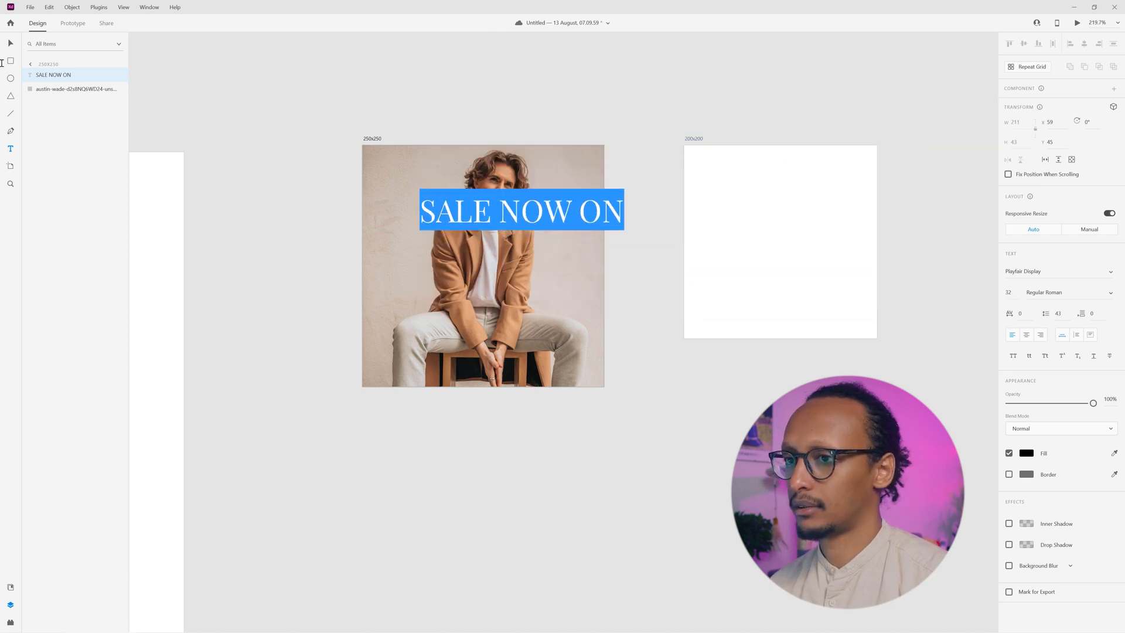
{"action": "key", "text": "Escape"}
{"action": "left_click_drag", "start_coordinate": [520, 212], "coordinate": [484, 268]}
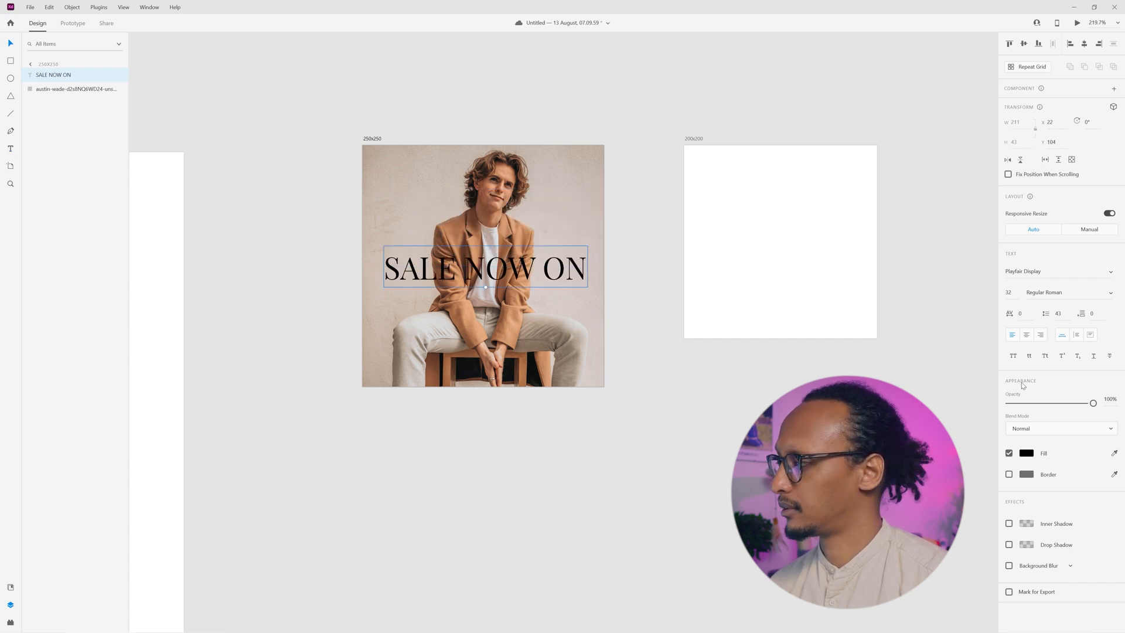
Step: Set the SALE NOW ON text's fill to white and move it up to about X 20, Y 89
{"action": "left_click", "coordinate": [1029, 455]}
{"action": "left_click_drag", "start_coordinate": [940, 433], "coordinate": [789, 299]}
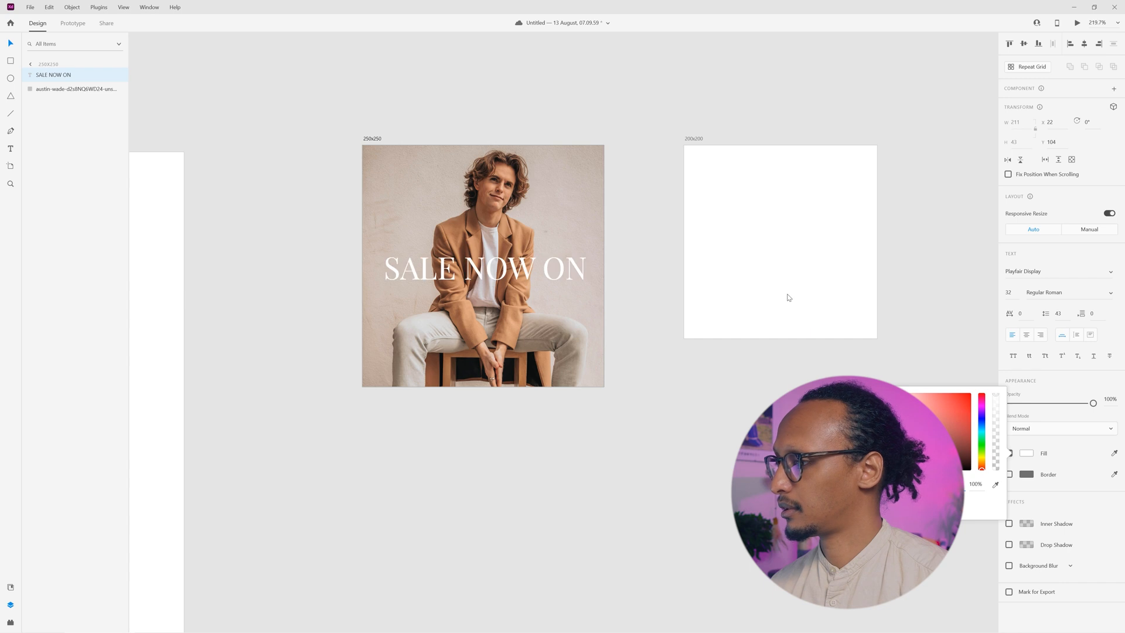
{"action": "left_click_drag", "start_coordinate": [489, 278], "coordinate": [490, 263]}
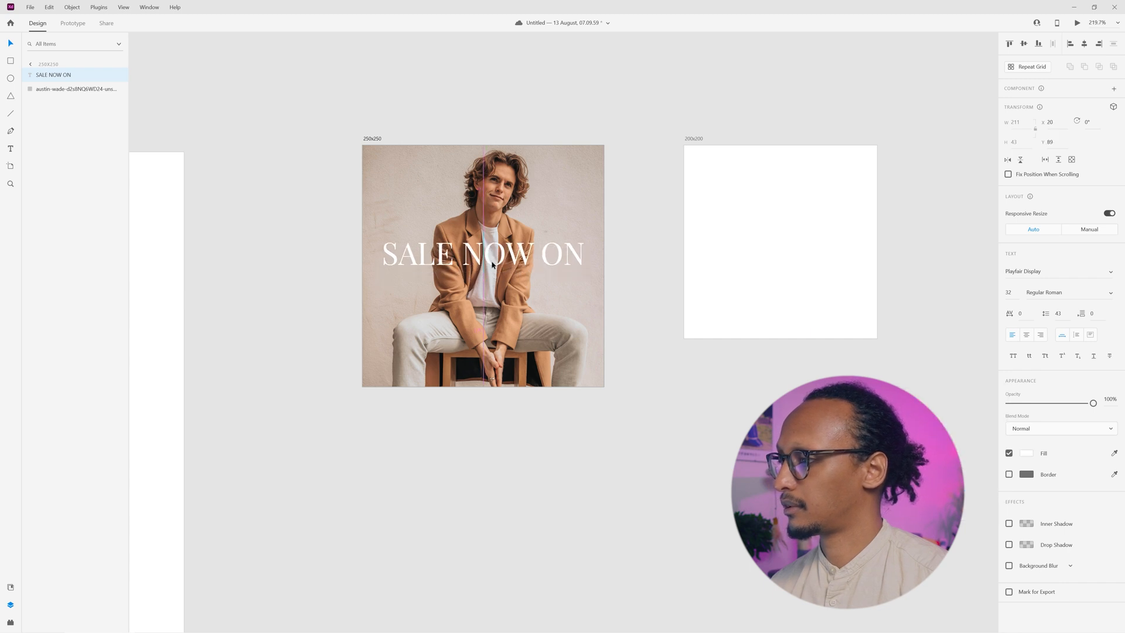
Step: Set the SALE NOW ON text's weight to Bold Roman and reposition it centred on the photo, at about X 15, Y 100
{"action": "left_click", "coordinate": [1100, 292]}
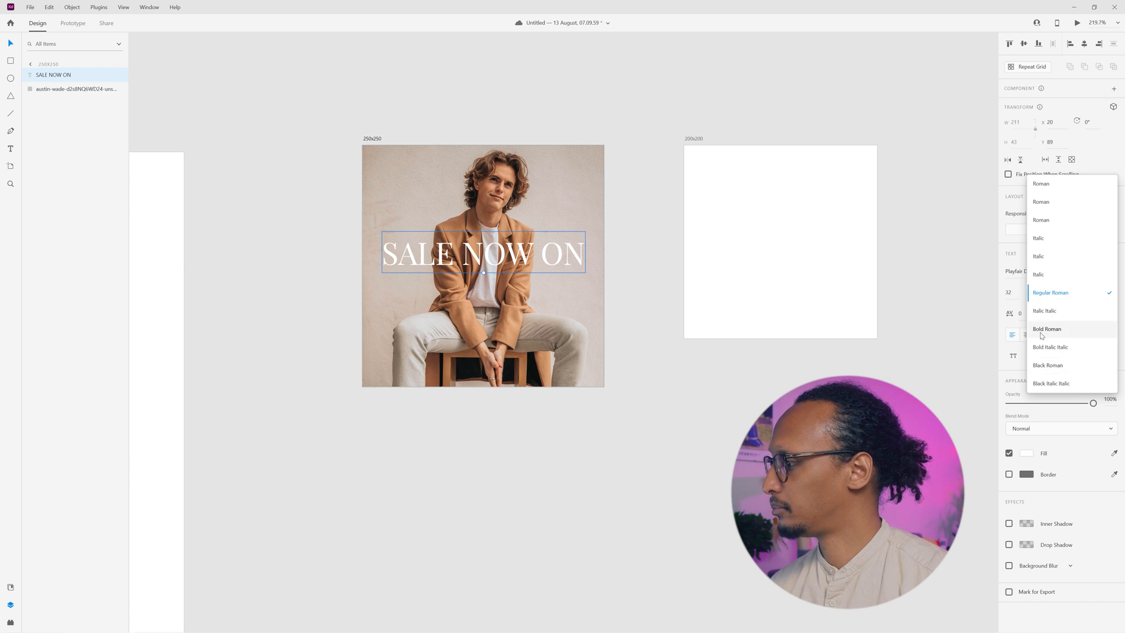
{"action": "left_click", "coordinate": [1040, 330]}
{"action": "left_click_drag", "start_coordinate": [514, 256], "coordinate": [511, 267]}
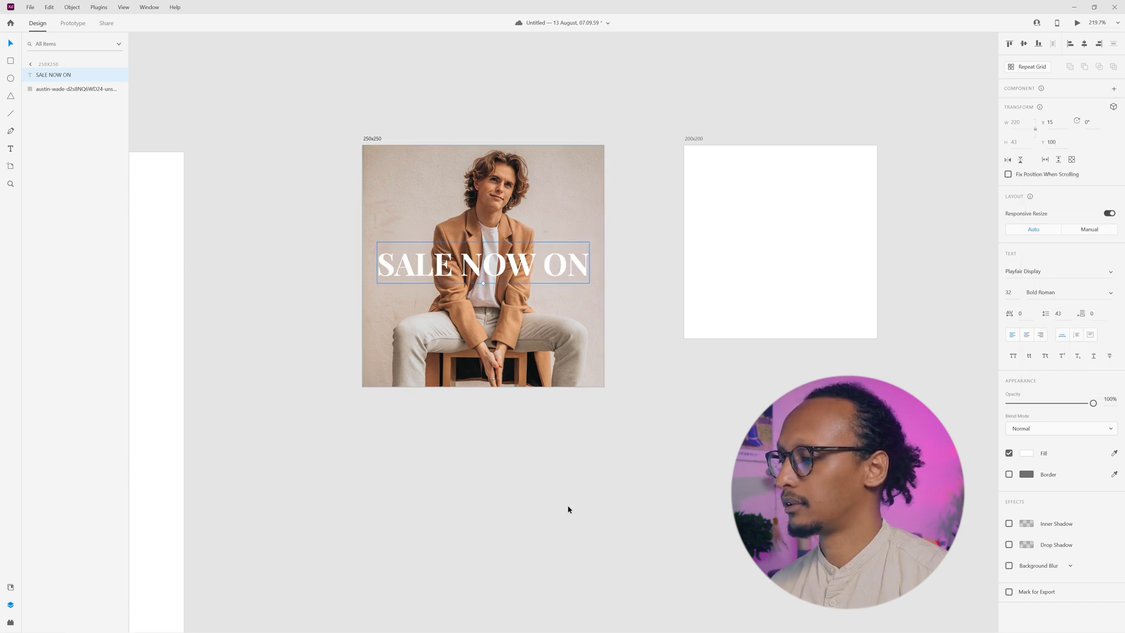
{"action": "left_click", "coordinate": [532, 429]}
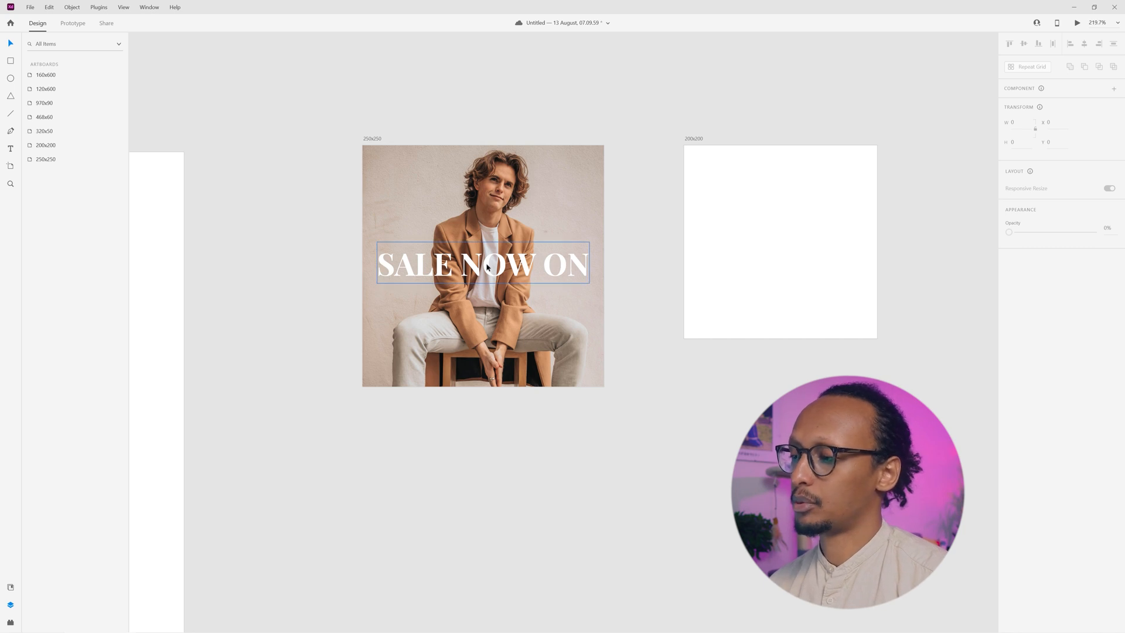
Step: Add the text "SHOP NOW" below the headline on the 250x250 artboard and set its font to Roboto
{"action": "key", "text": "t"}
{"action": "left_click", "coordinate": [409, 313]}
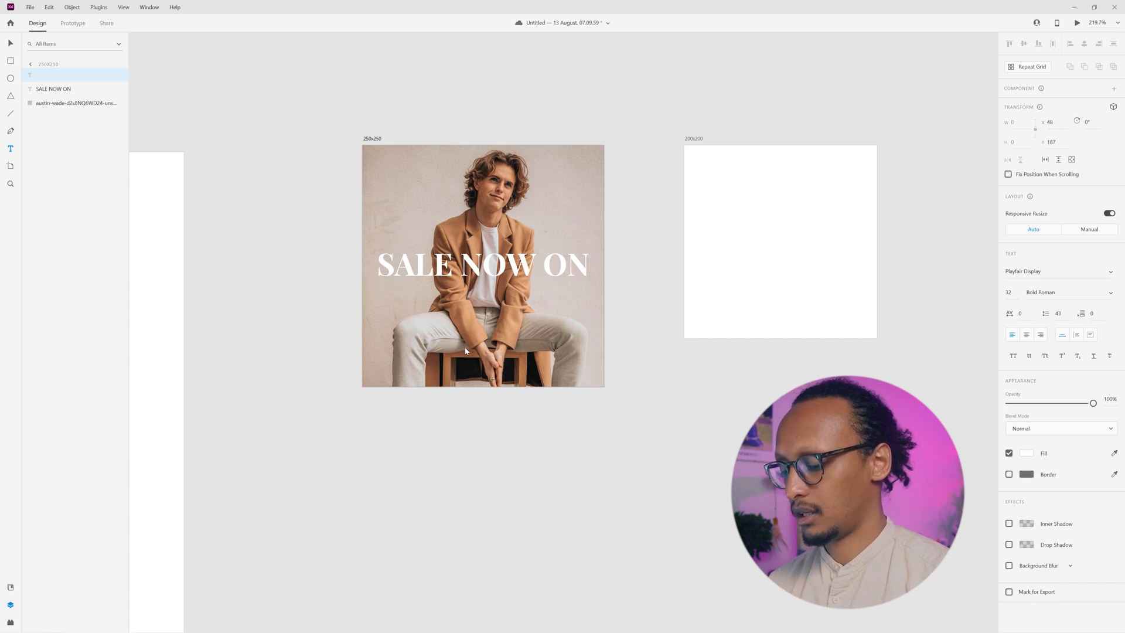
{"action": "type", "text": "SHOP NOW"}
{"action": "key", "text": "ctrl+a"}
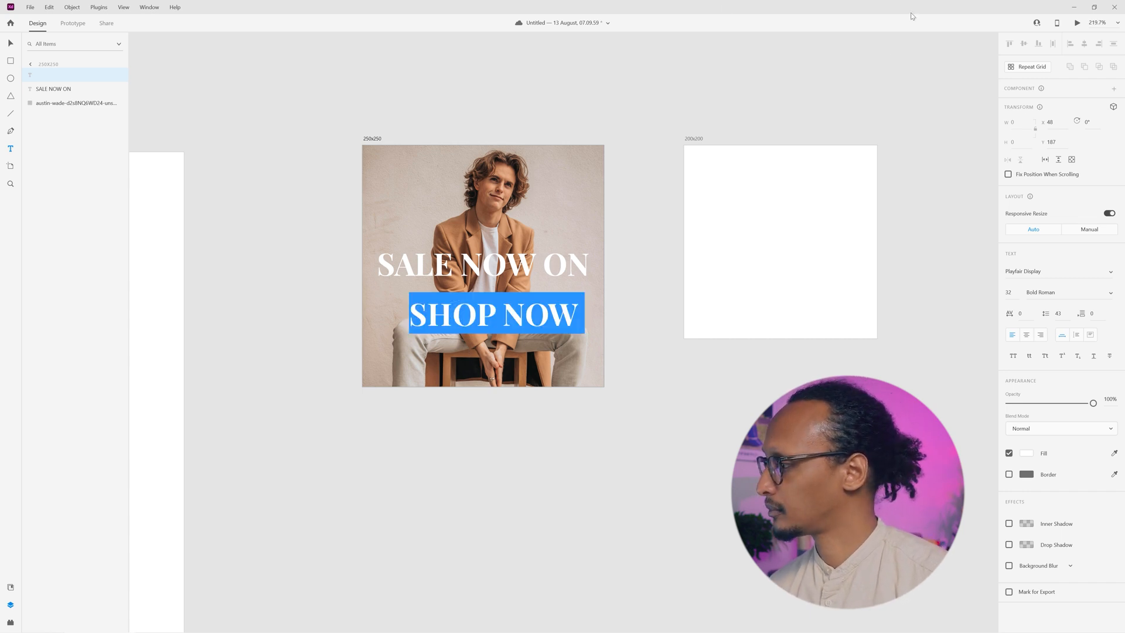
{"action": "left_click", "coordinate": [1016, 271]}
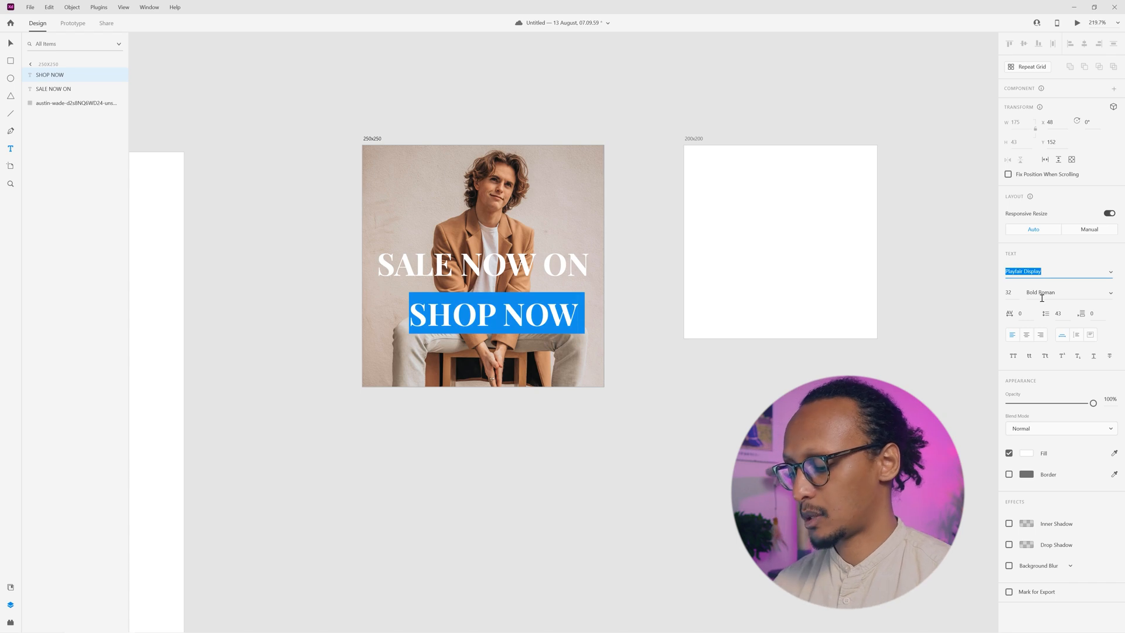
{"action": "type", "text": "Roboto"}
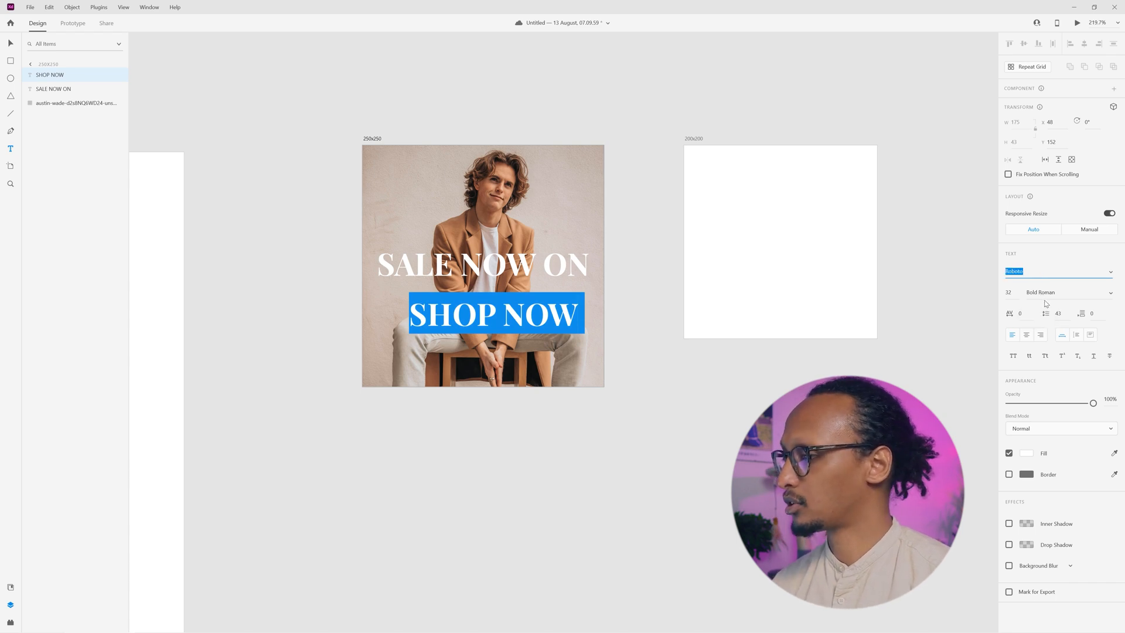
{"action": "key", "text": "Return"}
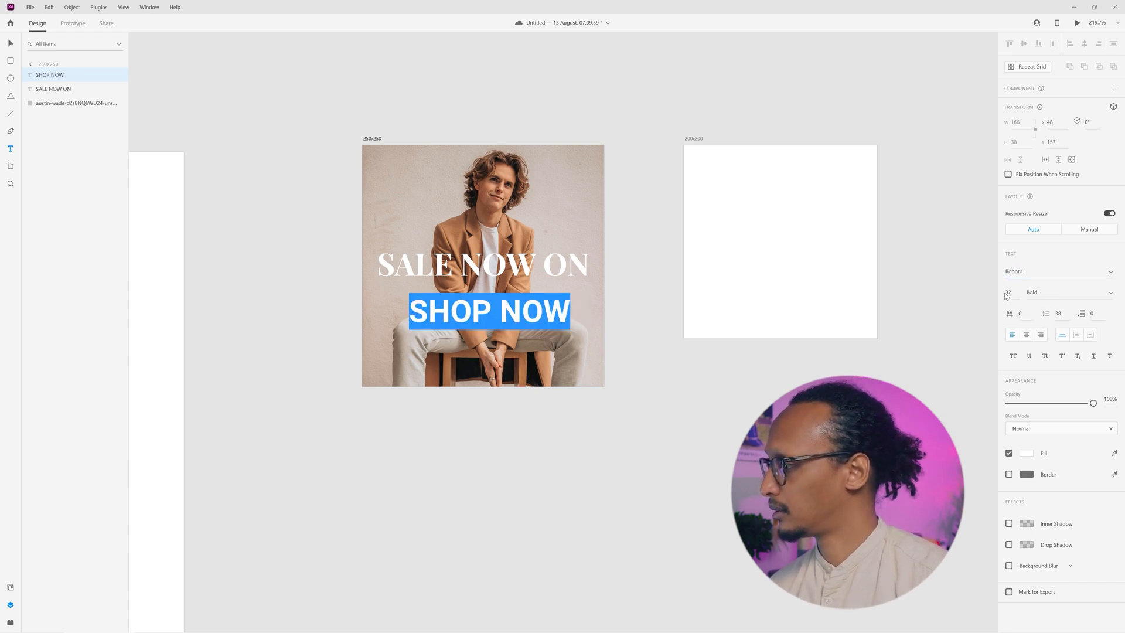
Step: Reduce the SHOP NOW text's font size to 6 and move it below the headline's middle, at about X 111, Y 180
{"action": "key", "text": "Down"}
{"action": "key", "text": "Down"}
{"action": "key", "text": "Down"}
{"action": "key", "text": "Down"}
{"action": "key", "text": "Down"}
{"action": "key", "text": "Down"}
{"action": "key", "text": "Down"}
{"action": "key", "text": "Down"}
{"action": "key", "text": "Down"}
{"action": "key", "text": "Down"}
{"action": "key", "text": "Down"}
{"action": "key", "text": "Down"}
{"action": "key", "text": "Down"}
{"action": "key", "text": "Down"}
{"action": "key", "text": "Down"}
{"action": "key", "text": "Down"}
{"action": "key", "text": "Down"}
{"action": "key", "text": "Down"}
{"action": "key", "text": "Down"}
{"action": "key", "text": "Down"}
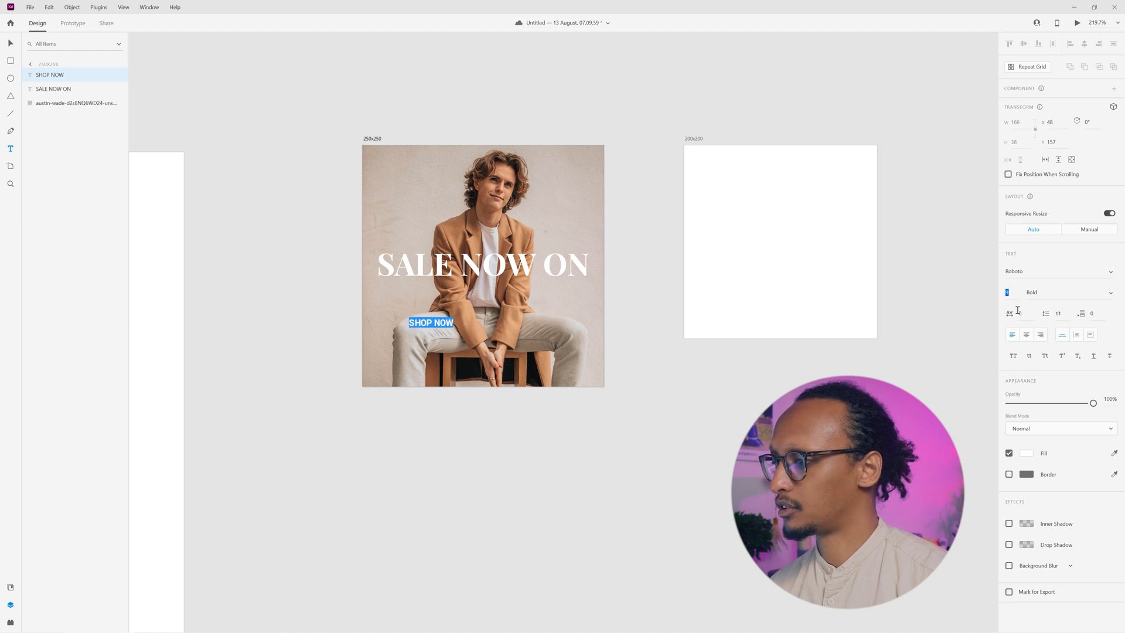
{"action": "key", "text": "Escape"}
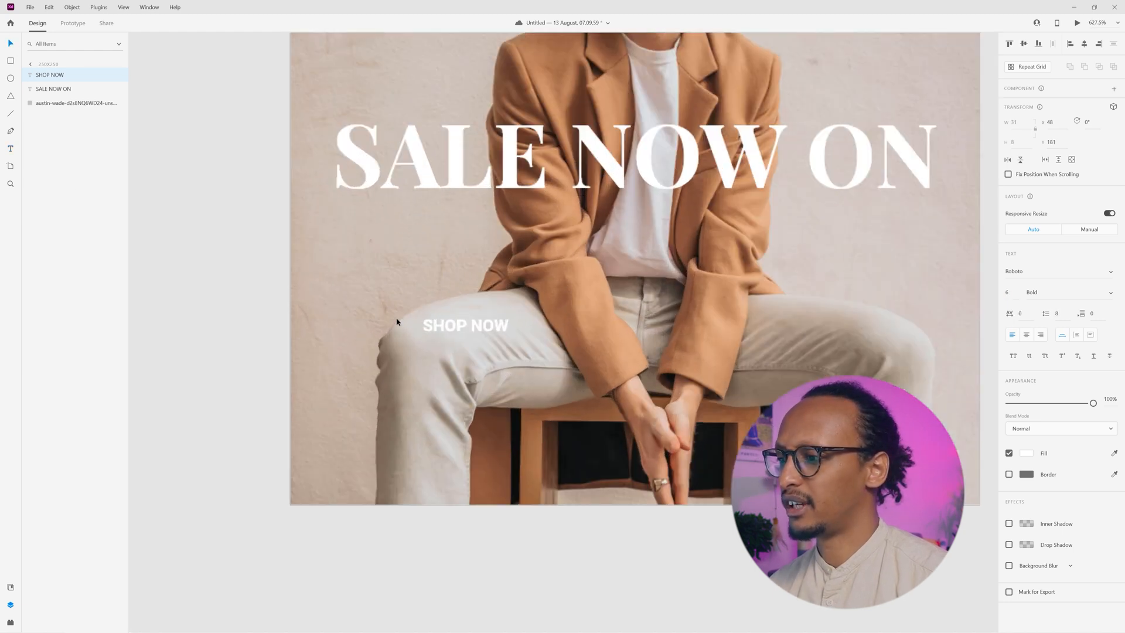
{"action": "scroll", "coordinate": [401, 321], "scroll_direction": "up", "scroll_amount": 5}
{"action": "left_click_drag", "start_coordinate": [490, 328], "coordinate": [664, 325]}
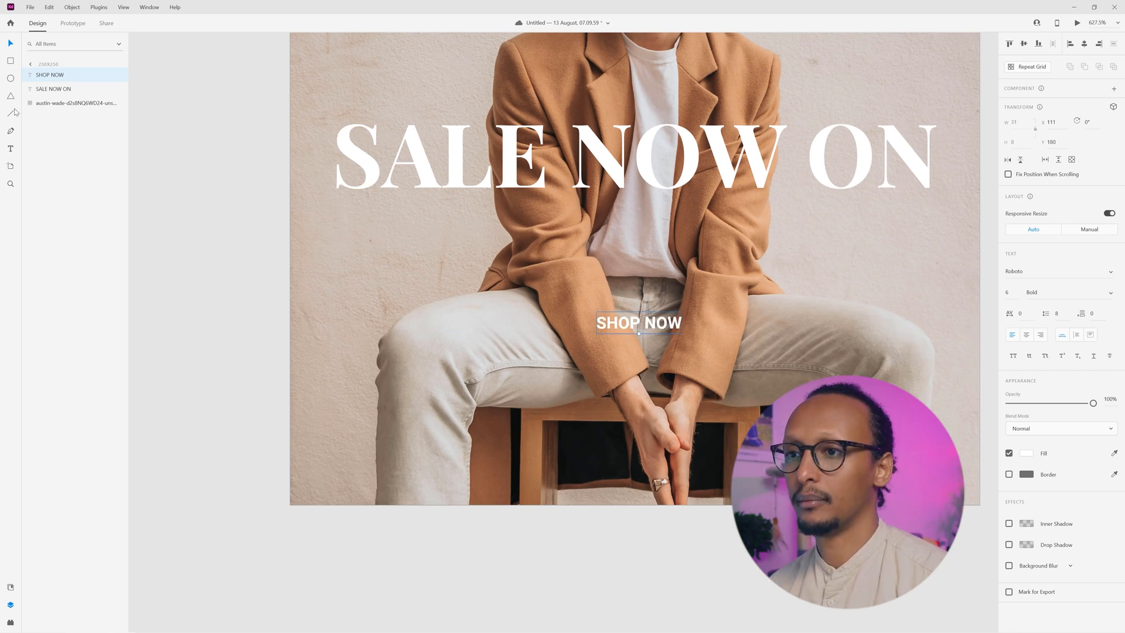
Step: Draw a rectangle about 65 × 23 around the SHOP NOW text and remove its fill, keeping the border
{"action": "left_click", "coordinate": [10, 62]}
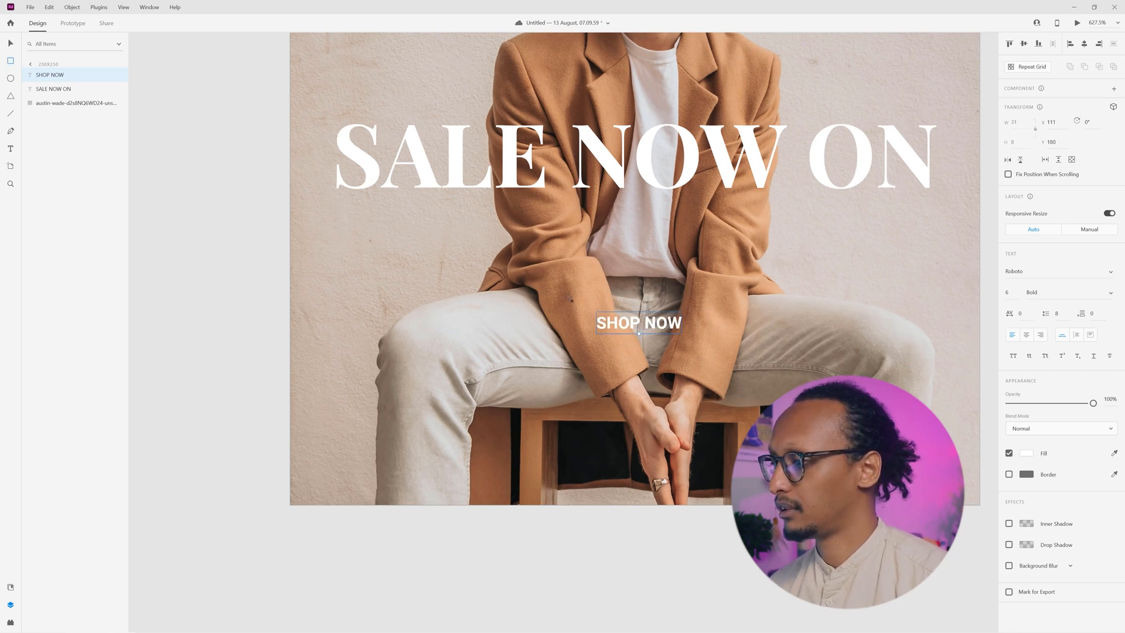
{"action": "left_click_drag", "start_coordinate": [557, 294], "coordinate": [737, 355]}
{"action": "left_click", "coordinate": [1008, 368]}
{"action": "left_click", "coordinate": [1009, 347]}
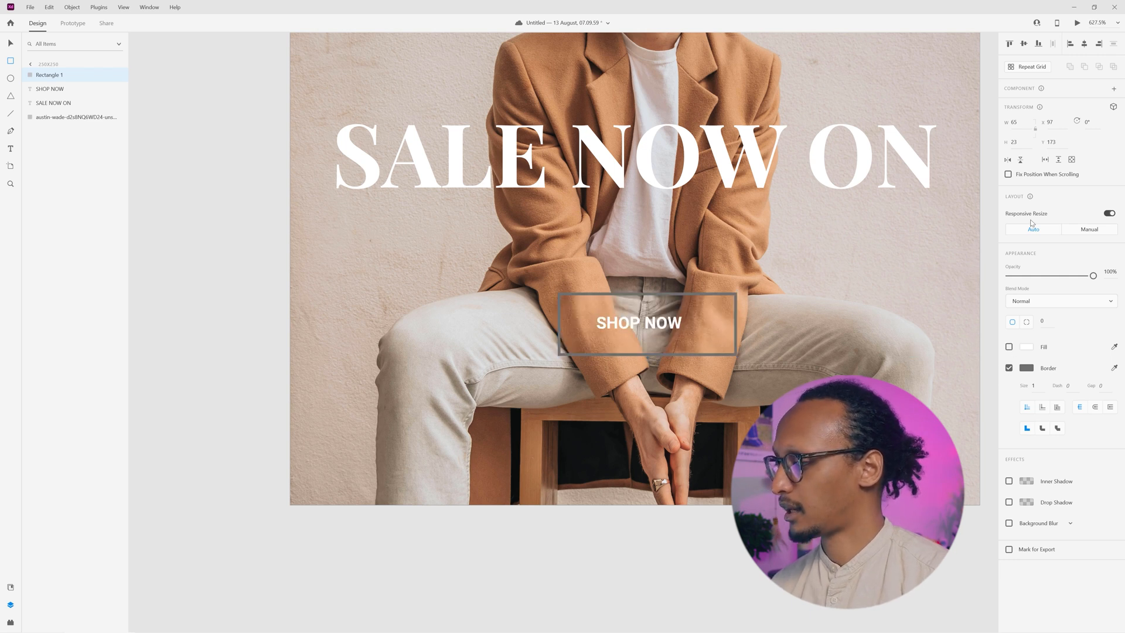
Step: Nudge the button rectangle sideways to X 93 and send it behind the SHOP NOW text
{"action": "key", "text": "v"}
{"action": "key", "text": "shift+Left"}
{"action": "key", "text": "Right"}
{"action": "key", "text": "Right"}
{"action": "key", "text": "Right"}
{"action": "key", "text": "Right"}
{"action": "key", "text": "Right"}
{"action": "key", "text": "Right"}
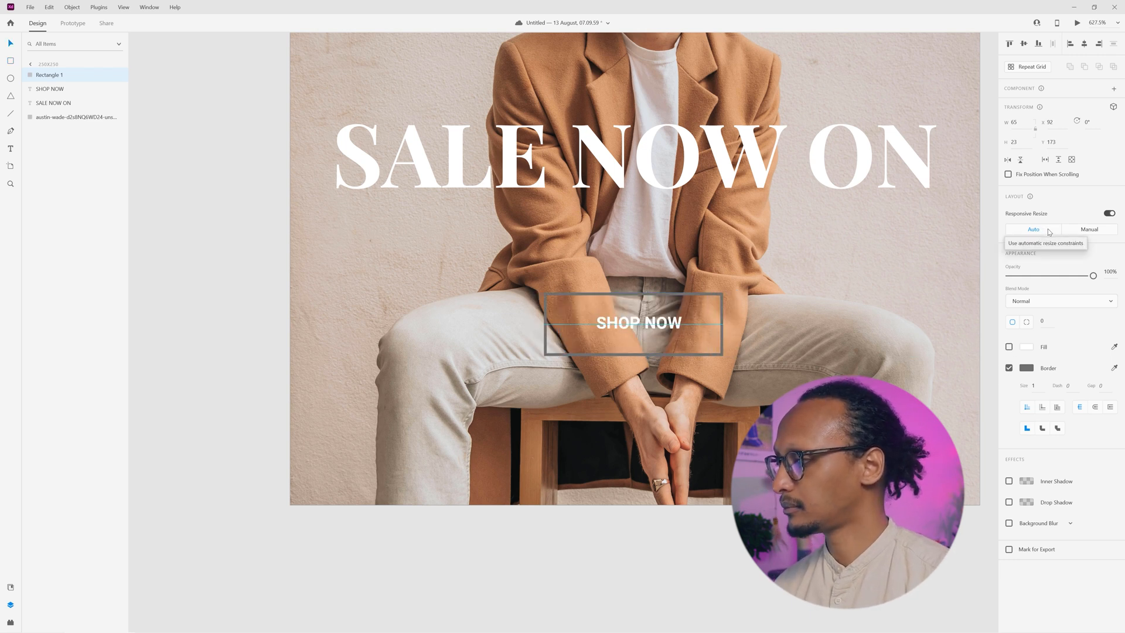
{"action": "key", "text": "ctrl+bracketleft"}
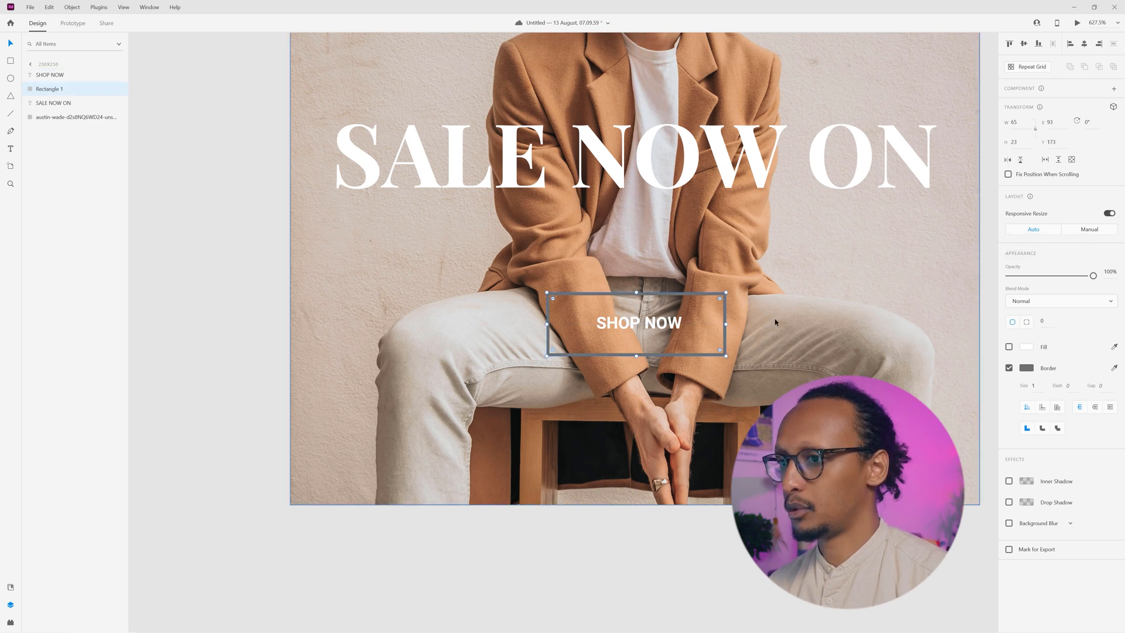
Step: Align the SHOP NOW text and its rectangle to each other's centres, both vertically and horizontally
{"action": "left_click", "coordinate": [674, 330], "text": "shift"}
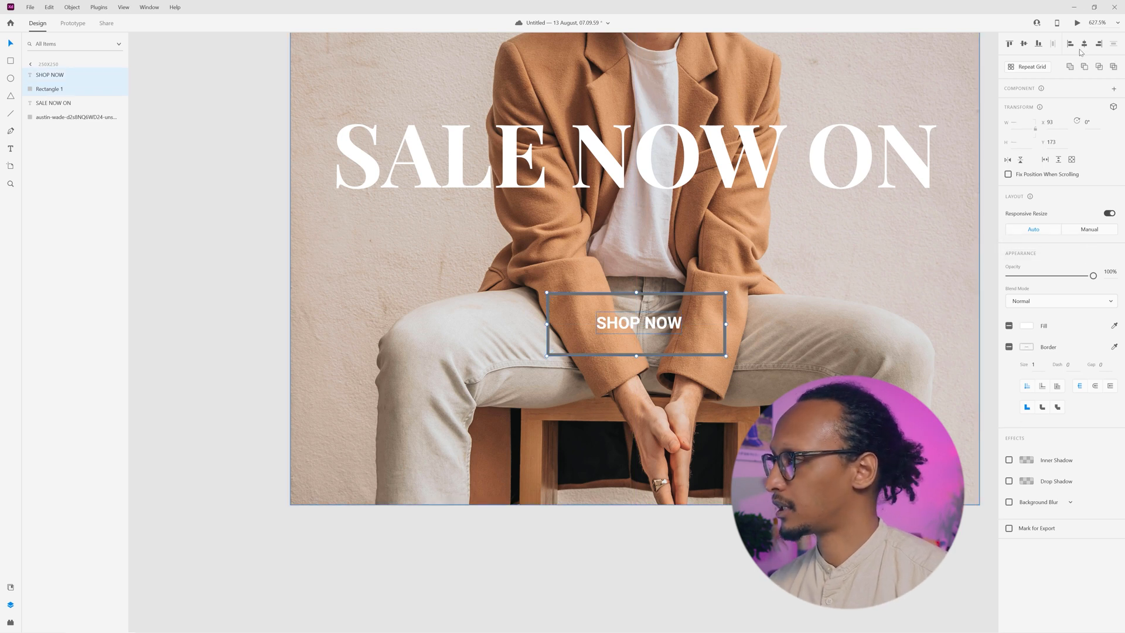
{"action": "left_click", "coordinate": [1025, 44]}
{"action": "left_click", "coordinate": [1082, 44]}
{"action": "left_click", "coordinate": [656, 448]}
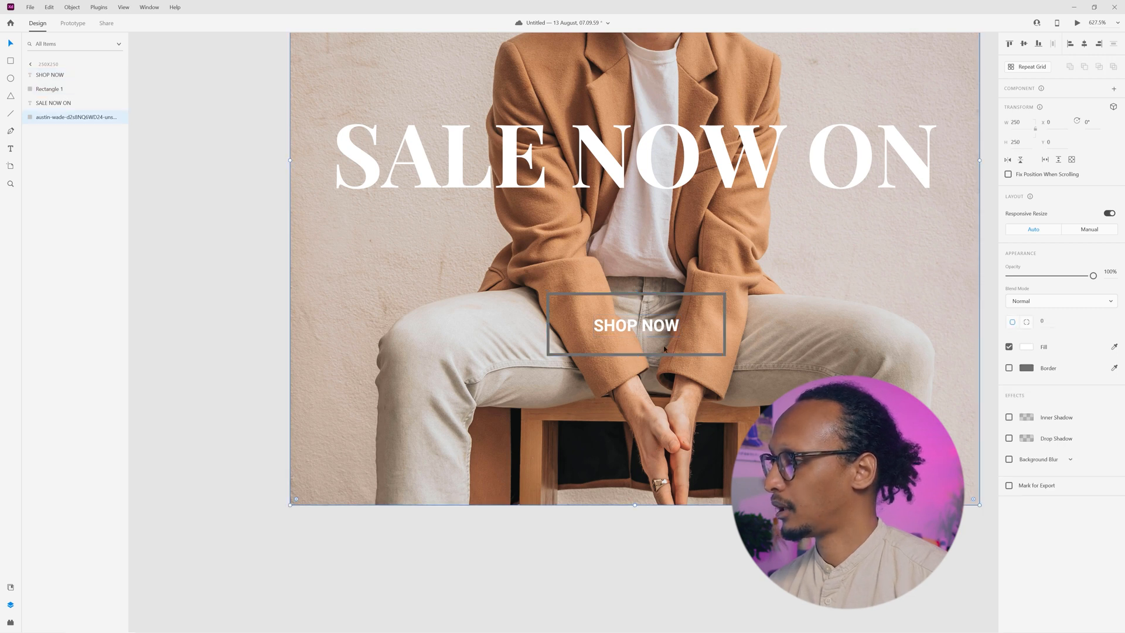
Step: Set the button rectangle's border color to white and round its corners to a radius of 3
{"action": "left_click", "coordinate": [724, 356]}
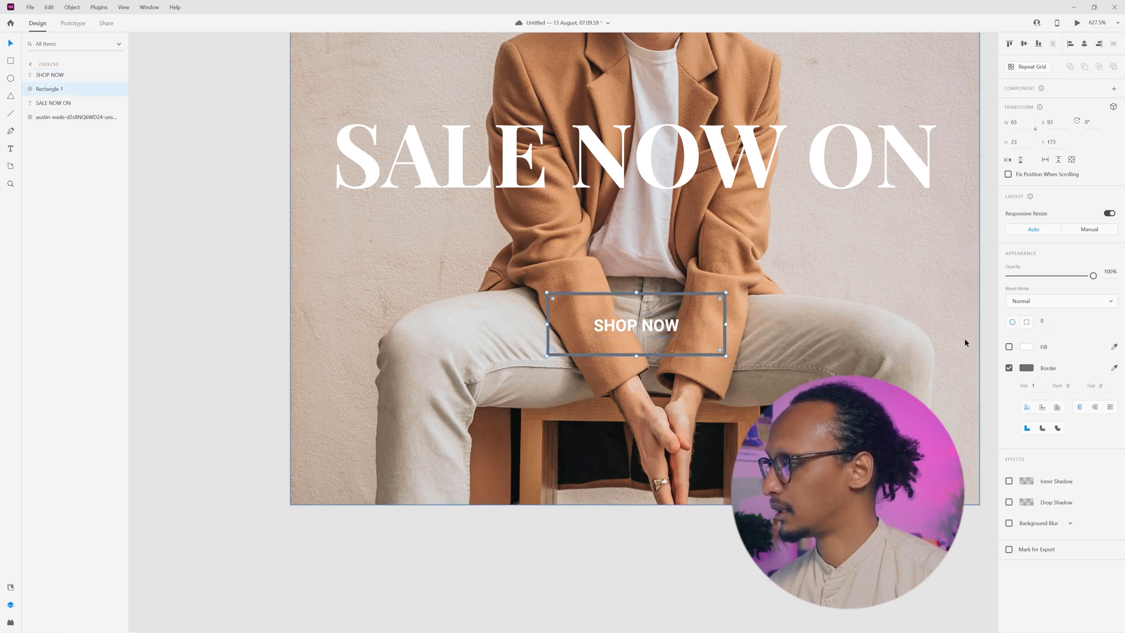
{"action": "left_click", "coordinate": [1027, 367]}
{"action": "left_click_drag", "start_coordinate": [907, 364], "coordinate": [826, 173]}
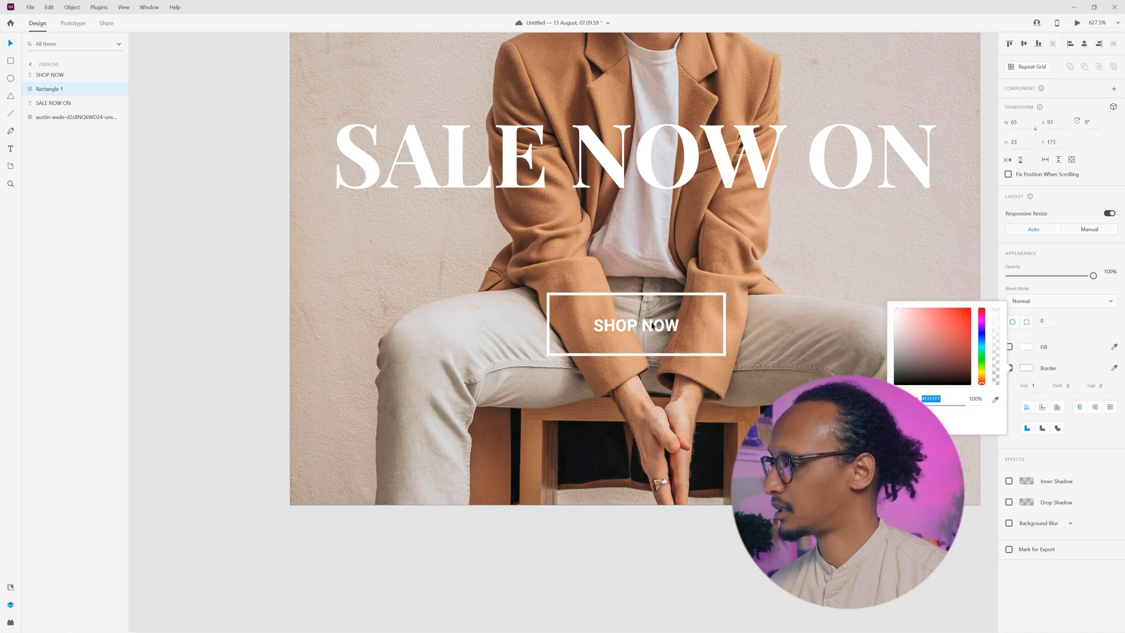
{"action": "left_click", "coordinate": [637, 324]}
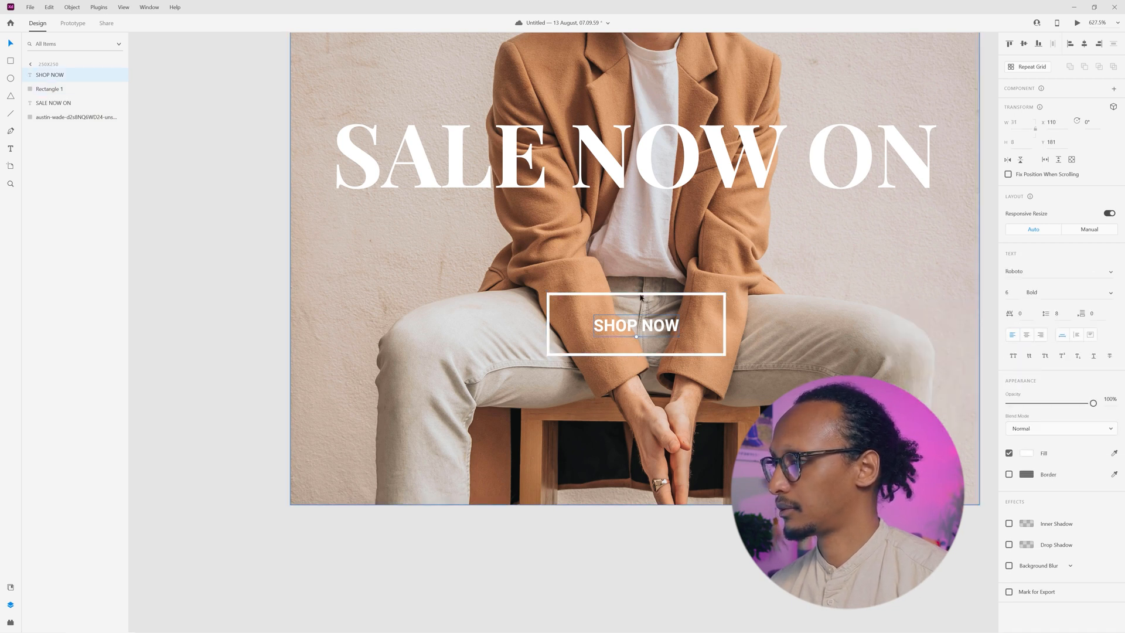
{"action": "left_click", "coordinate": [640, 294]}
{"action": "left_click_drag", "start_coordinate": [715, 300], "coordinate": [719, 303]}
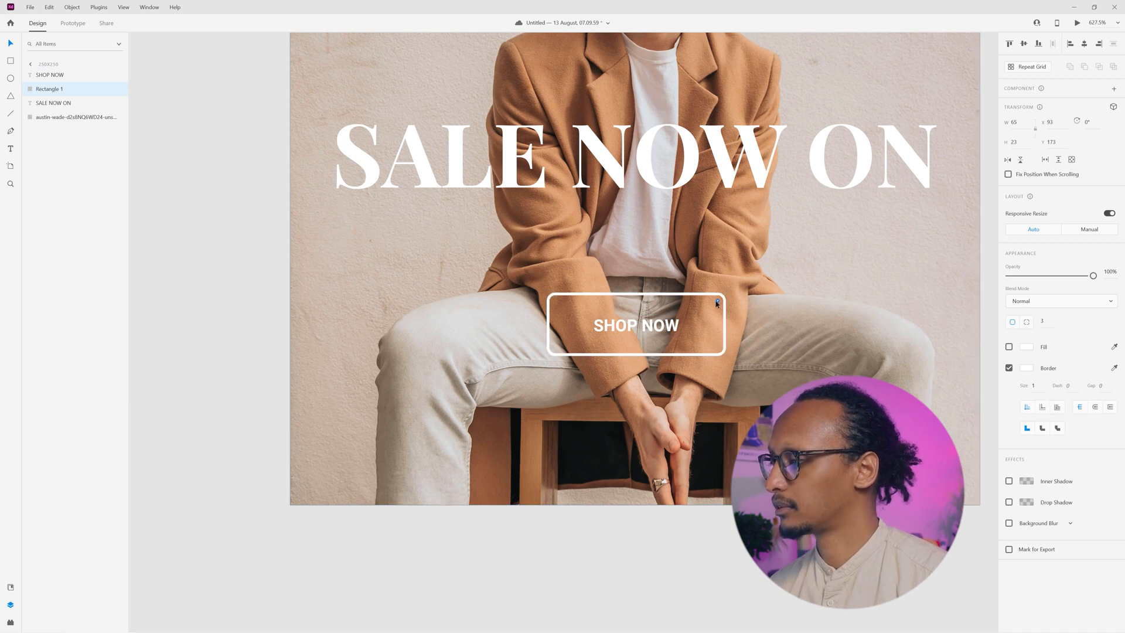
Step: Group the SHOP NOW text with its rectangle, resize the group to about 66 × 21 and centre it horizontally on the artboard
{"action": "left_click", "coordinate": [648, 326], "text": "shift"}
{"action": "key", "text": "ctrl+g"}
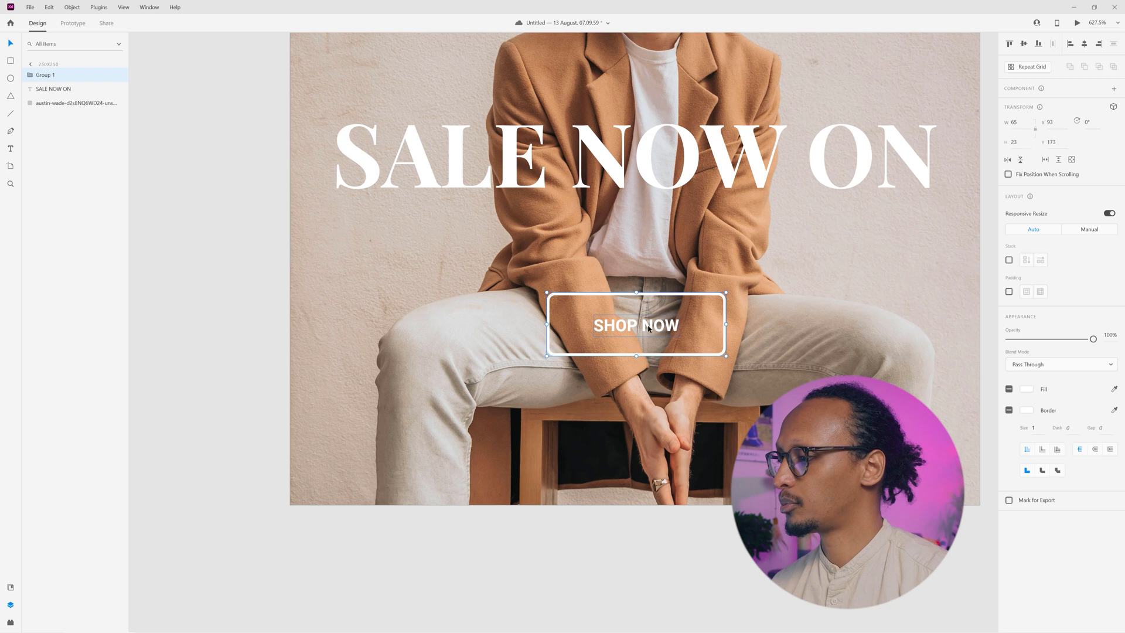
{"action": "scroll", "coordinate": [649, 328], "scroll_direction": "down", "scroll_amount": 5}
{"action": "mouse_move", "coordinate": [683, 311]}
{"action": "left_mouse_down"}
{"action": "mouse_move", "coordinate": [673, 315]}
{"action": "mouse_move", "coordinate": [684, 312]}
{"action": "left_mouse_up"}
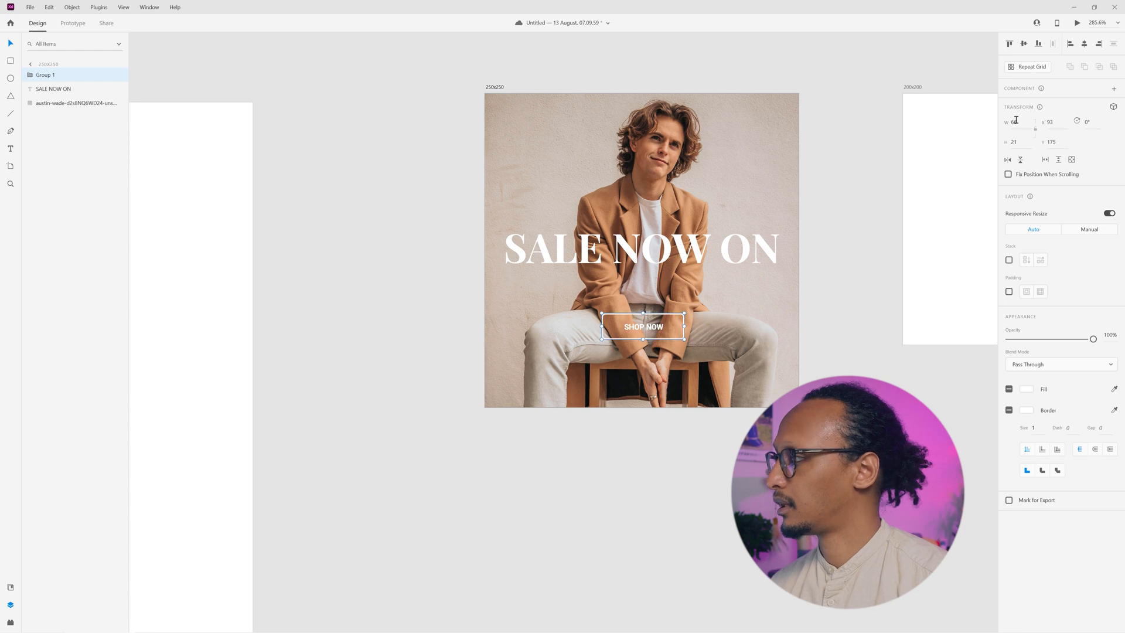
{"action": "left_click", "coordinate": [1083, 49]}
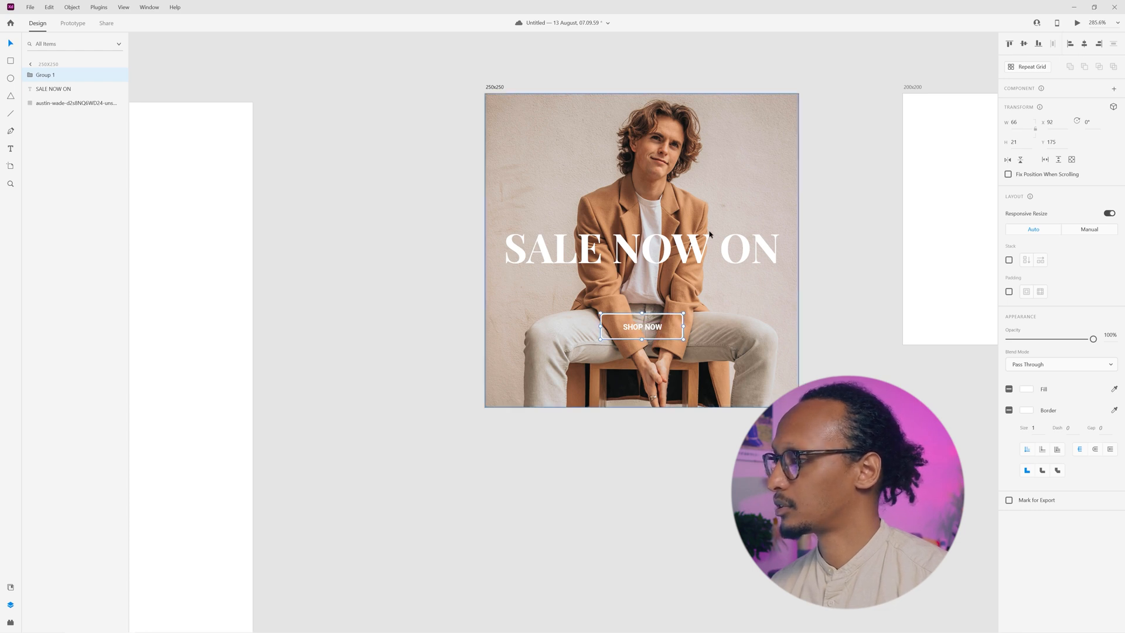
{"action": "left_click", "coordinate": [641, 249]}
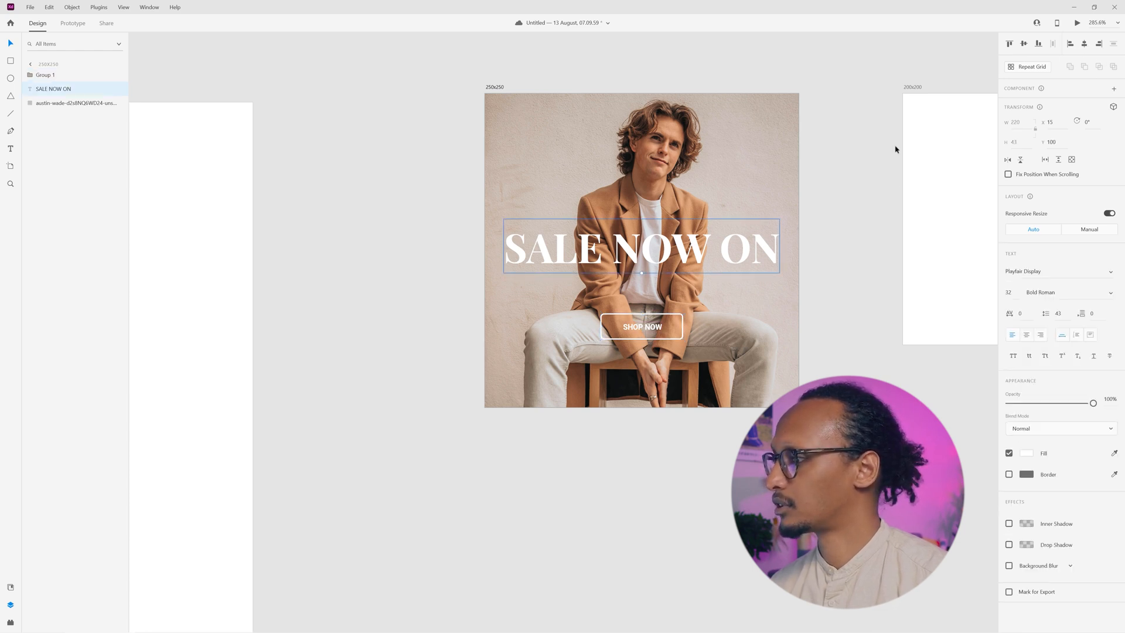
{"action": "left_click", "coordinate": [832, 211]}
{"action": "scroll", "coordinate": [831, 216], "scroll_direction": "down", "scroll_amount": 2}
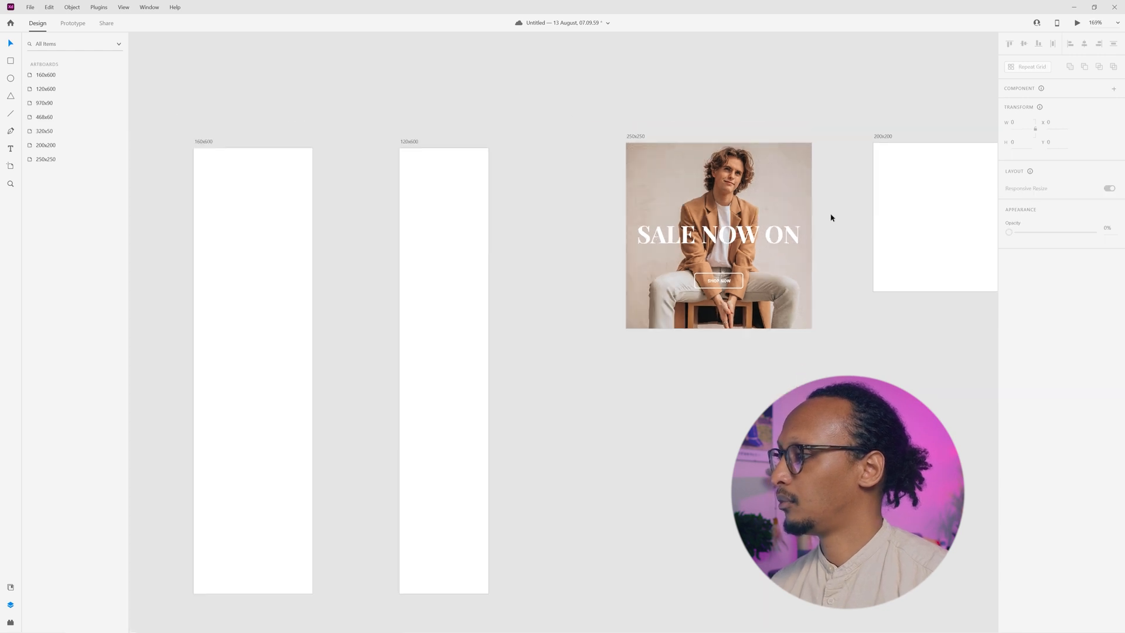
{"action": "left_click_drag", "start_coordinate": [831, 216], "coordinate": [656, 249]}
{"action": "scroll", "coordinate": [509, 250], "scroll_direction": "up", "scroll_amount": 1}
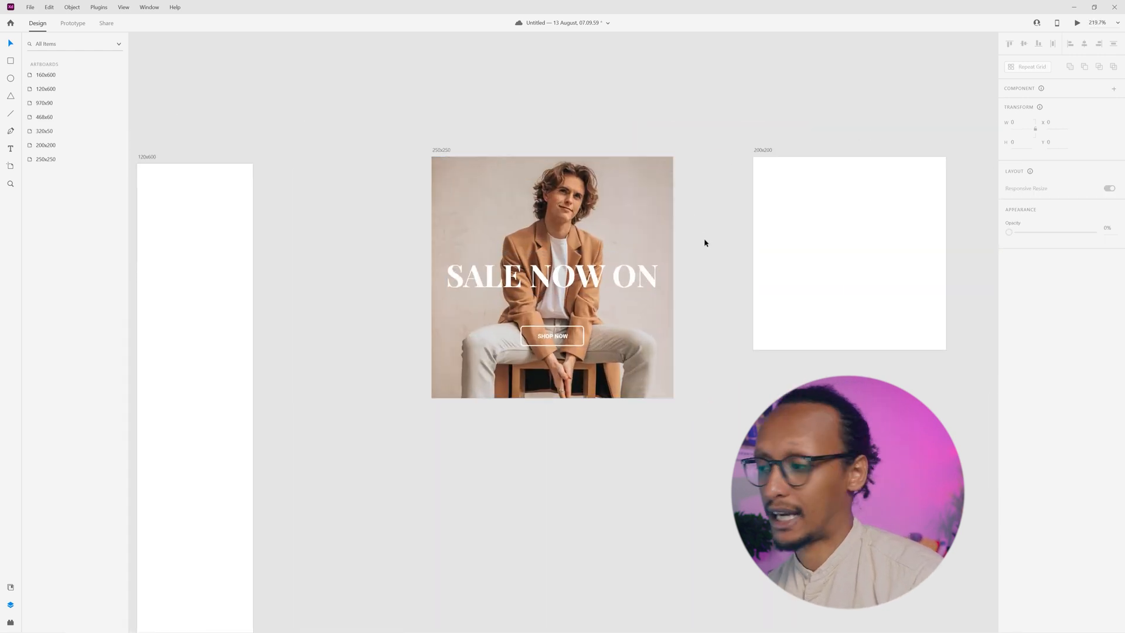
Step: Try a Zara logo image scaled to about 260 × 127 on the 250x250 artboard, and delete it
{"action": "key", "text": "t"}
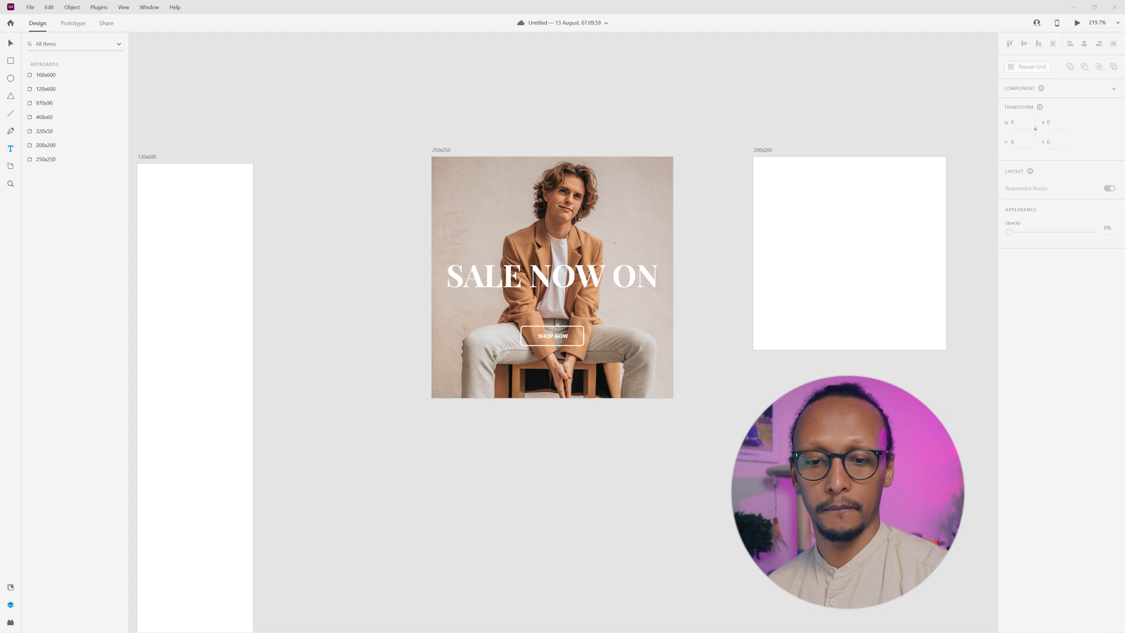
{"action": "left_click_drag", "start_coordinate": [456, 229], "coordinate": [427, 150]}
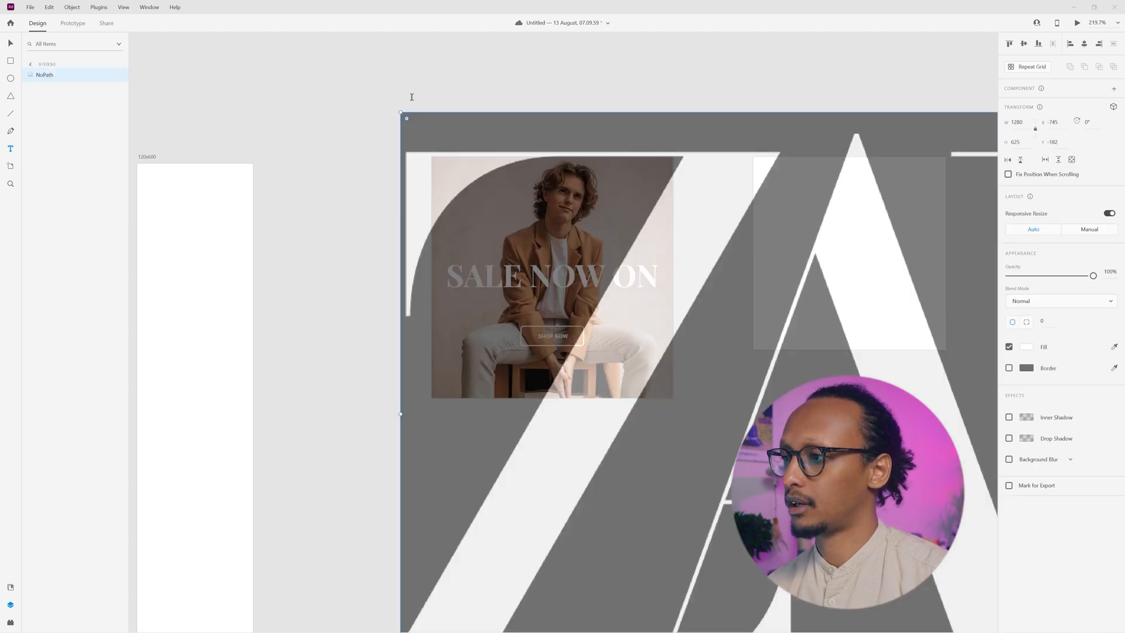
{"action": "left_click_drag", "start_coordinate": [399, 112], "coordinate": [892, 352]}
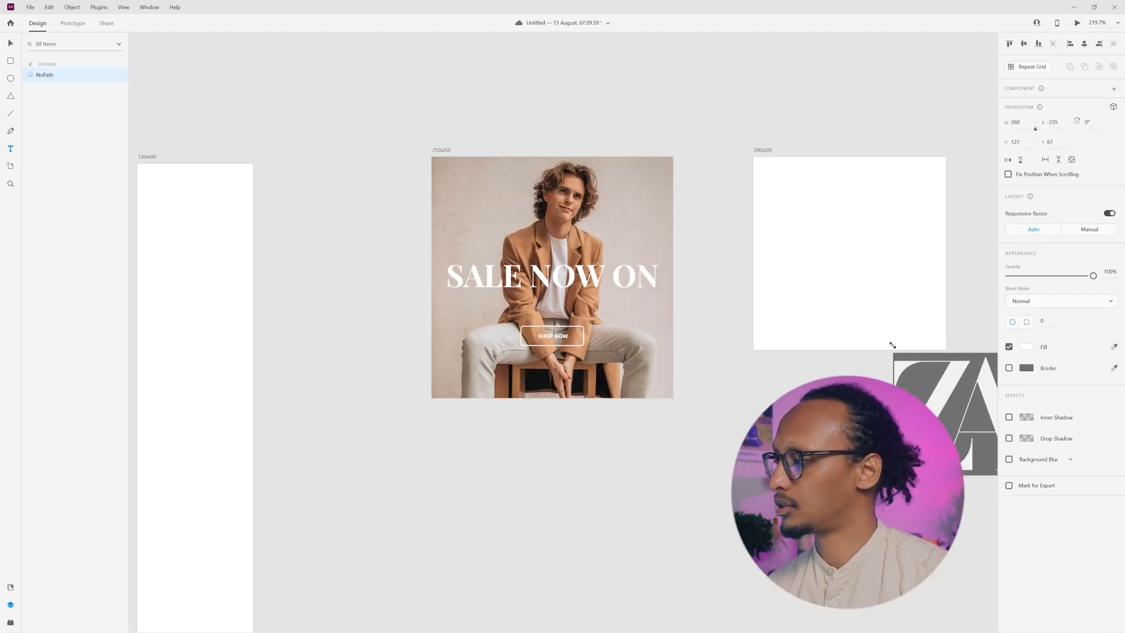
{"action": "left_click_drag", "start_coordinate": [734, 340], "coordinate": [544, 265]}
{"action": "key", "text": "ctrl+z"}
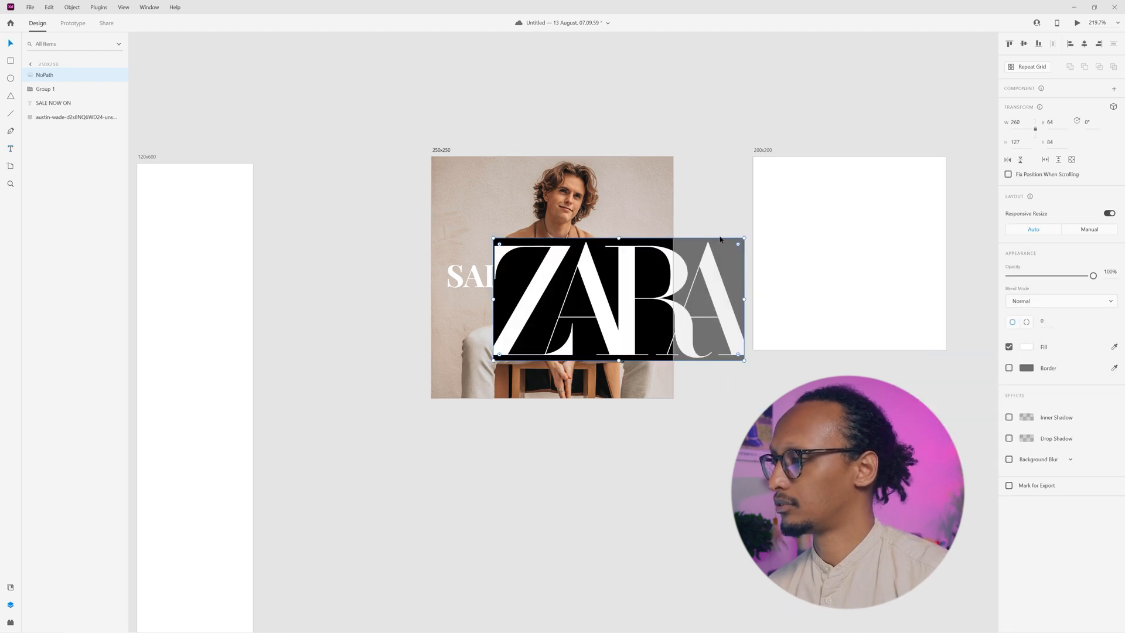
{"action": "key", "text": "Delete"}
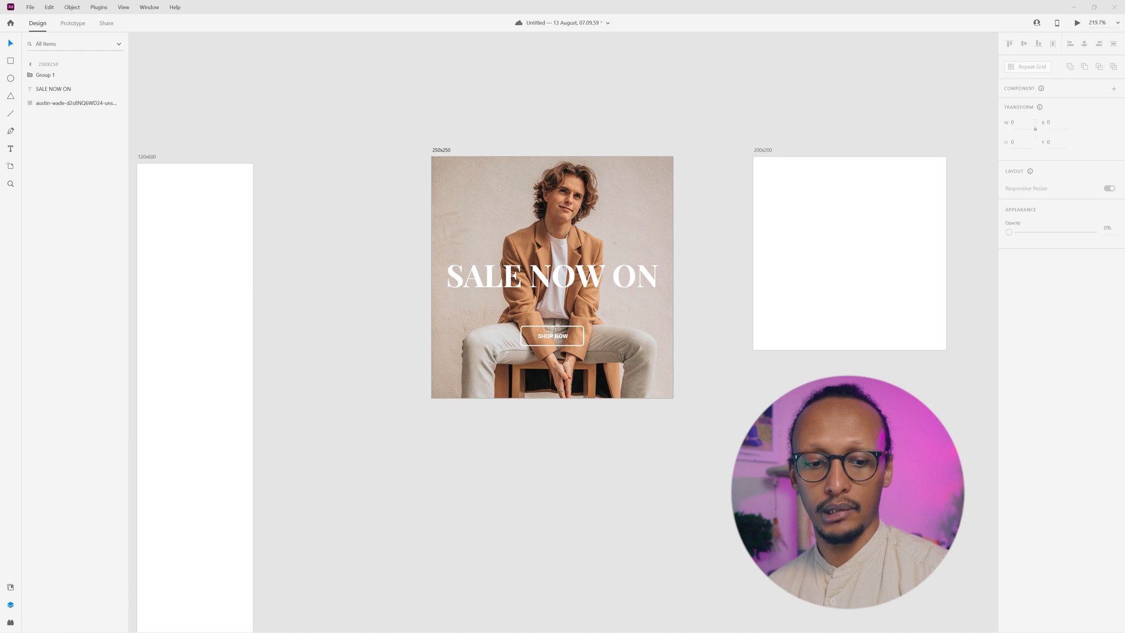
Step: Switch to the browser, search images for "white zara logo png" and preview several of the logo results
{"action": "left_click_drag", "start_coordinate": [510, 631], "coordinate": [551, 96]}
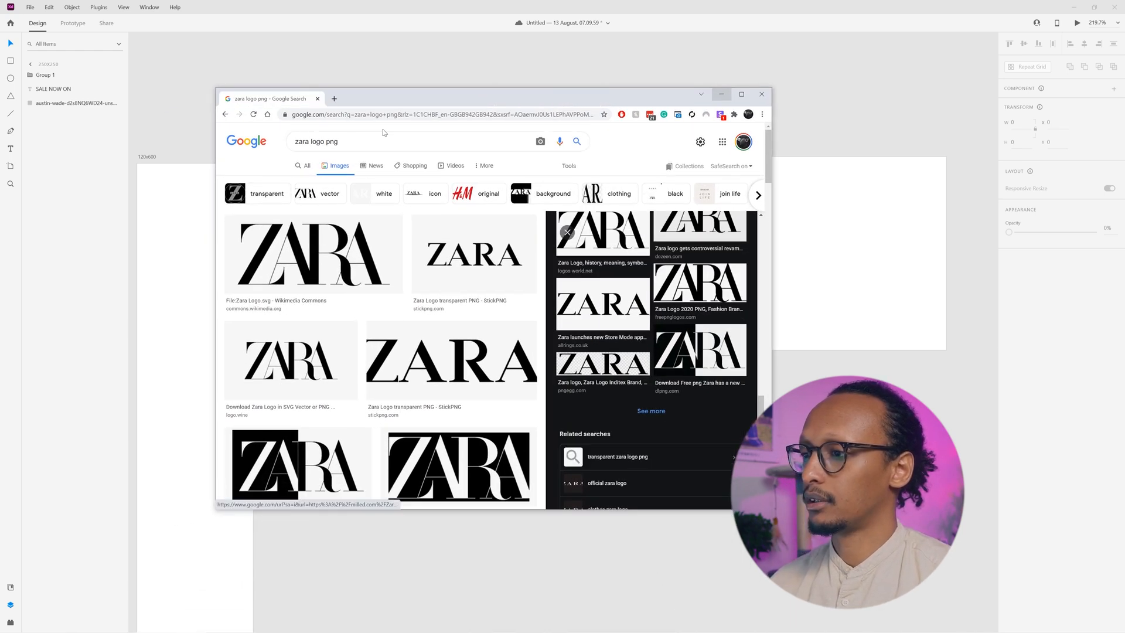
{"action": "left_click", "coordinate": [295, 144]}
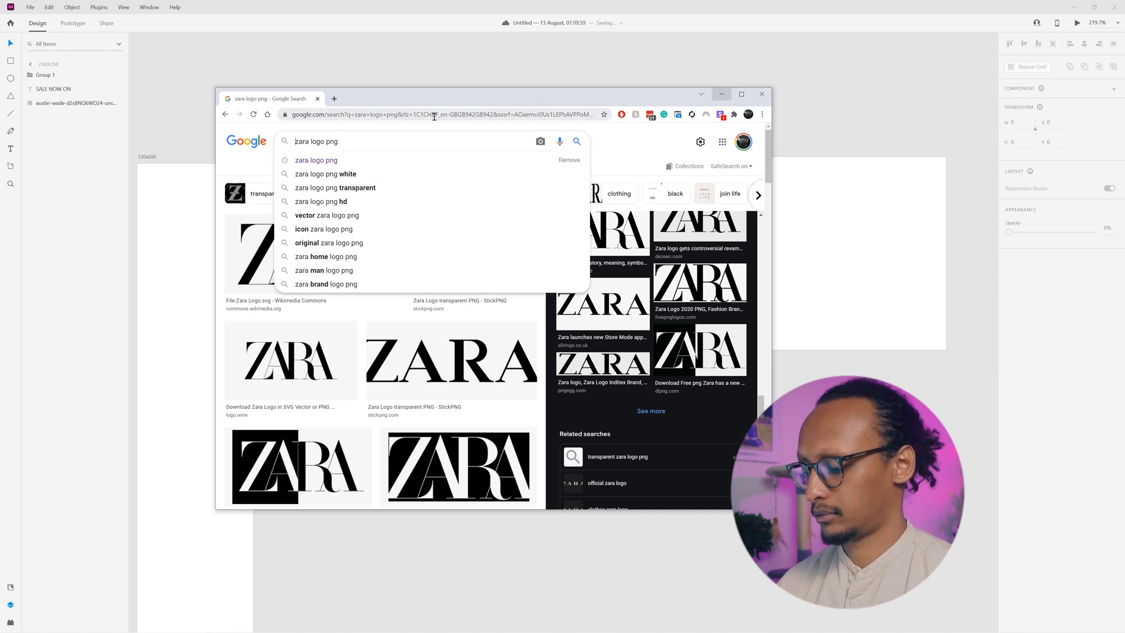
{"action": "type", "text": "white"}
{"action": "key", "text": "Return"}
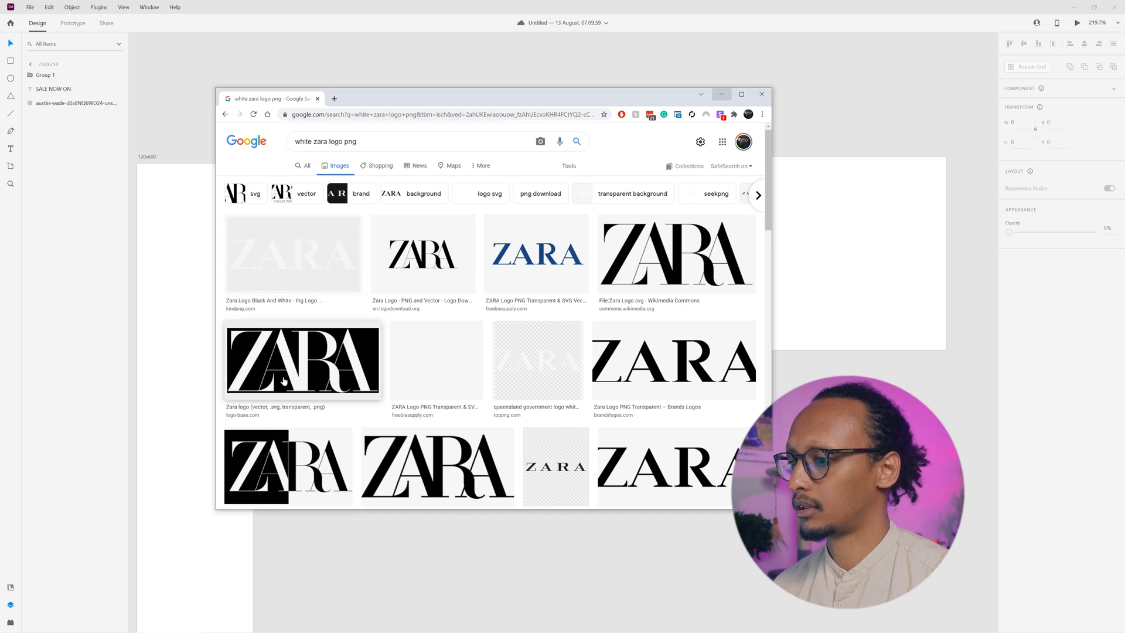
{"action": "left_click", "coordinate": [280, 330]}
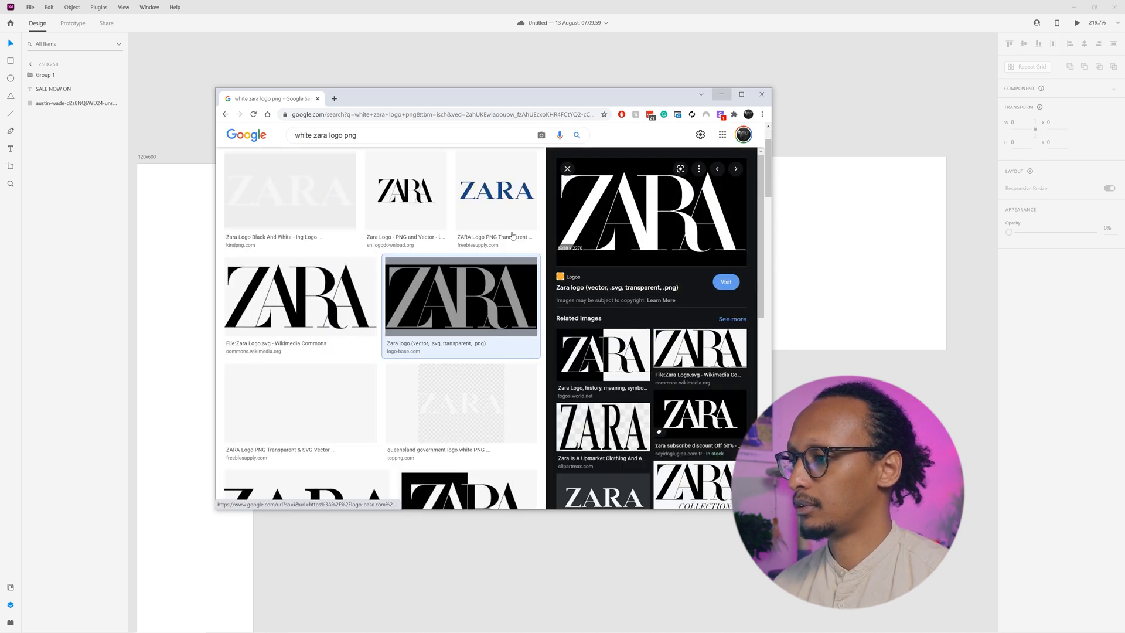
{"action": "left_click", "coordinate": [372, 274]}
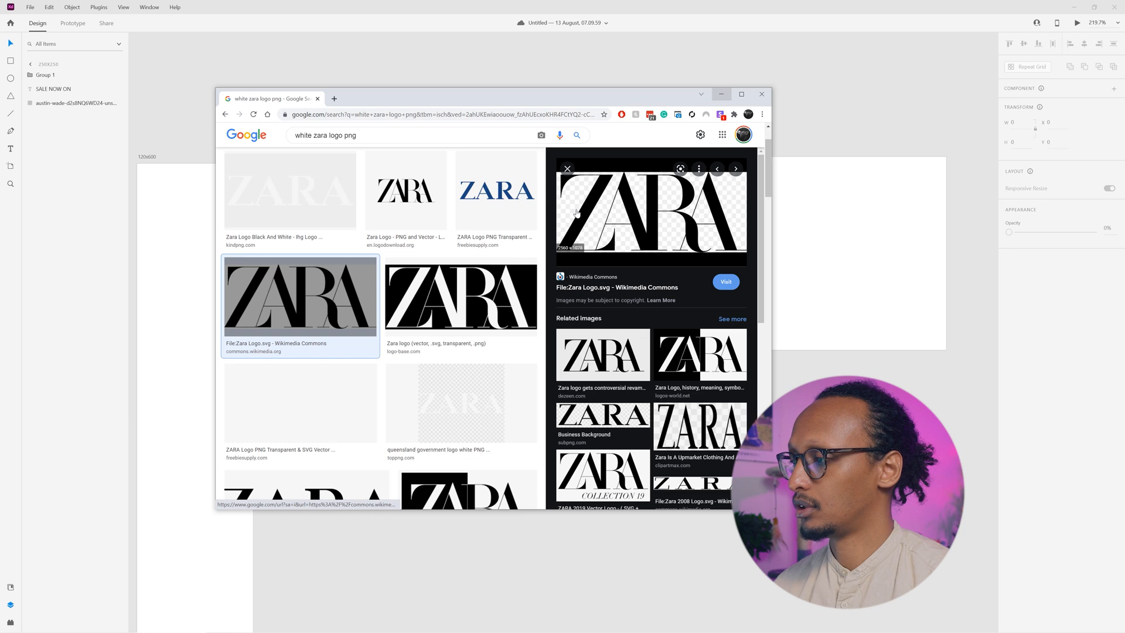
{"action": "left_click", "coordinate": [480, 394]}
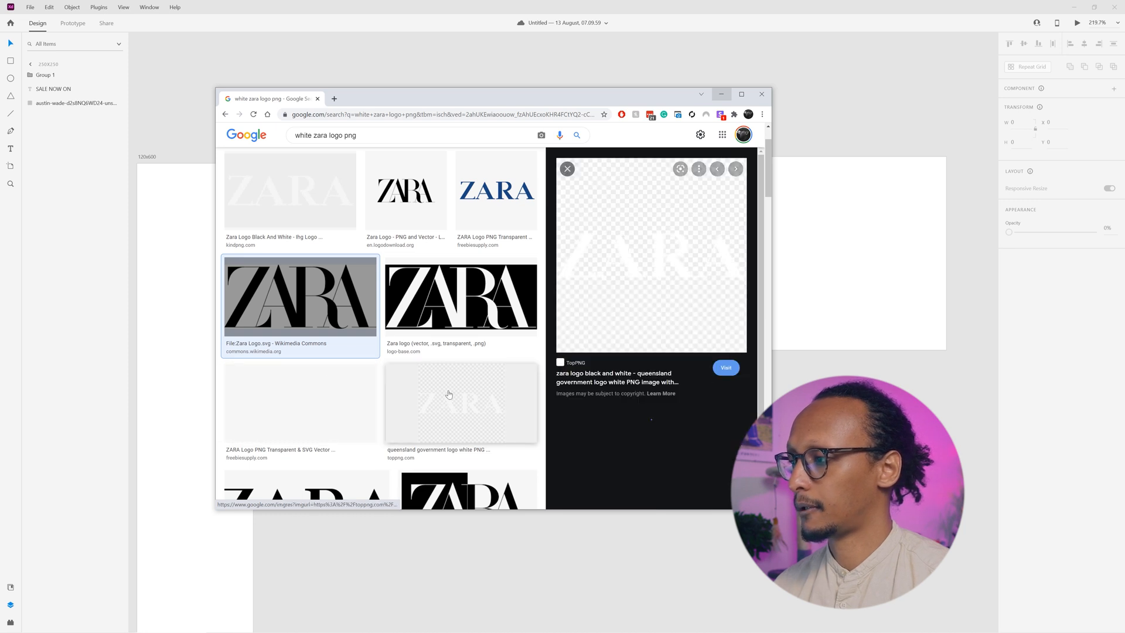
{"action": "scroll", "coordinate": [479, 394], "scroll_direction": "down", "scroll_amount": 3}
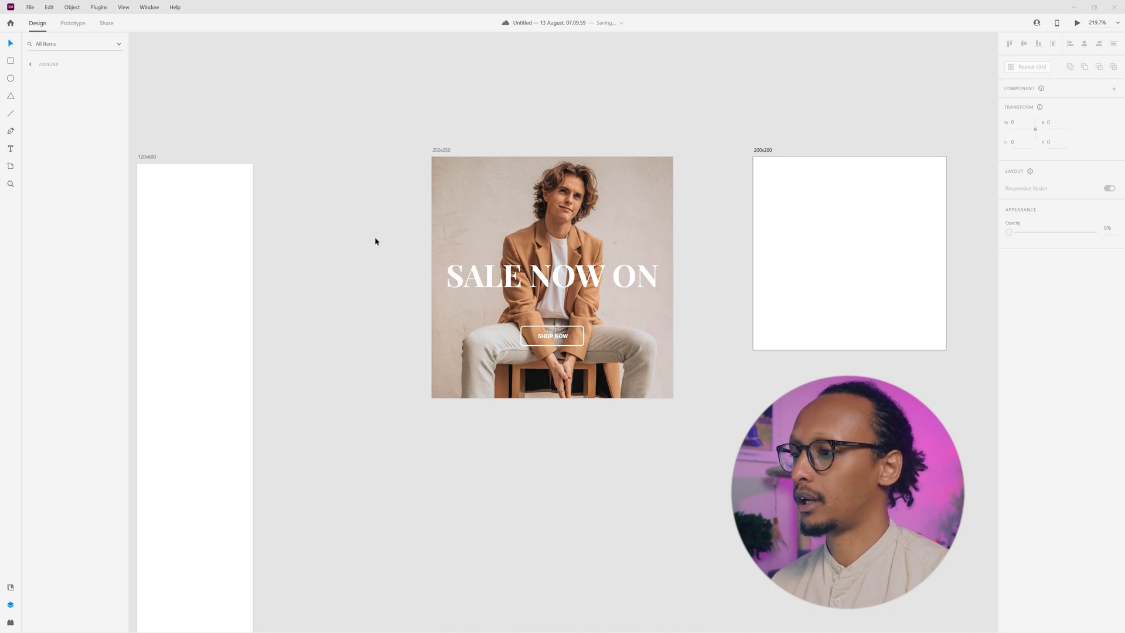
Step: Add a BARA text logo over the upper part of the 250x250 photo and set its font size to 10
{"action": "left_click", "coordinate": [507, 186]}
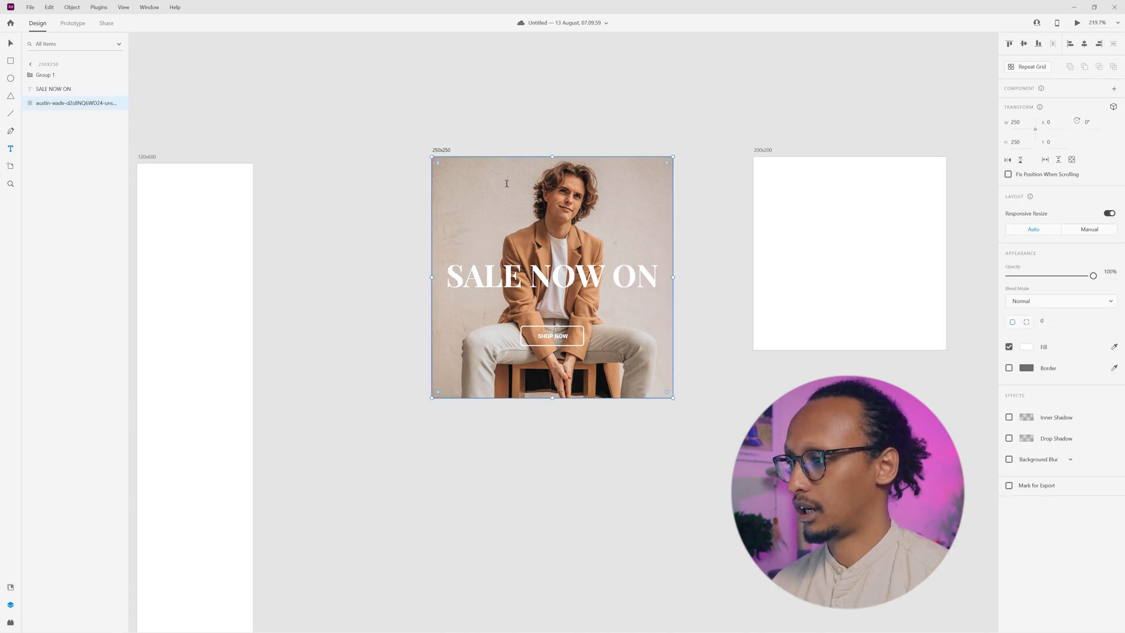
{"action": "left_click", "coordinate": [506, 183]}
{"action": "key", "text": "ctrl+a"}
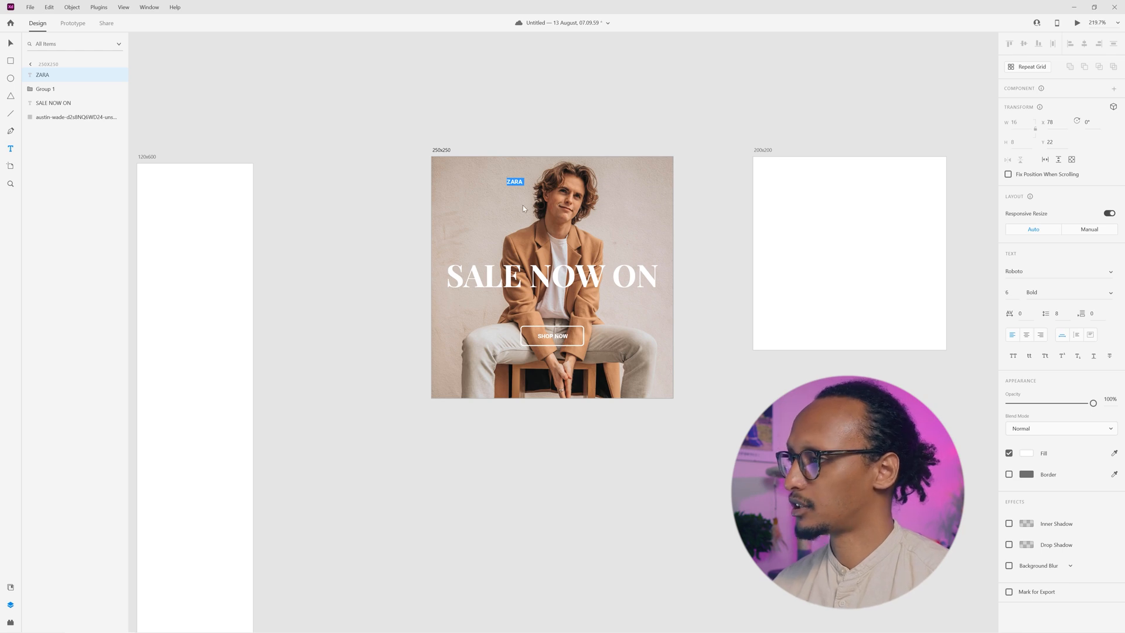
{"action": "left_click", "coordinate": [523, 182]}
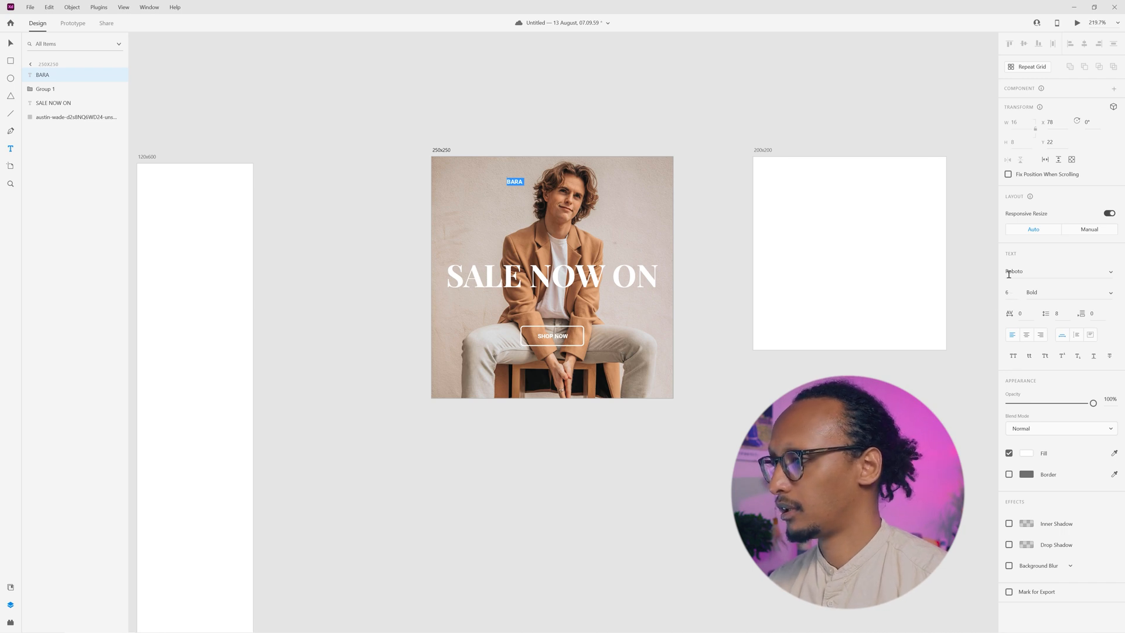
{"action": "key", "text": "shift+Up"}
{"action": "key", "text": "shift+Up"}
{"action": "key", "text": "shift+Down"}
{"action": "key", "text": "shift+Down"}
{"action": "key", "text": "shift+Up"}
{"action": "type", "text": "10"}
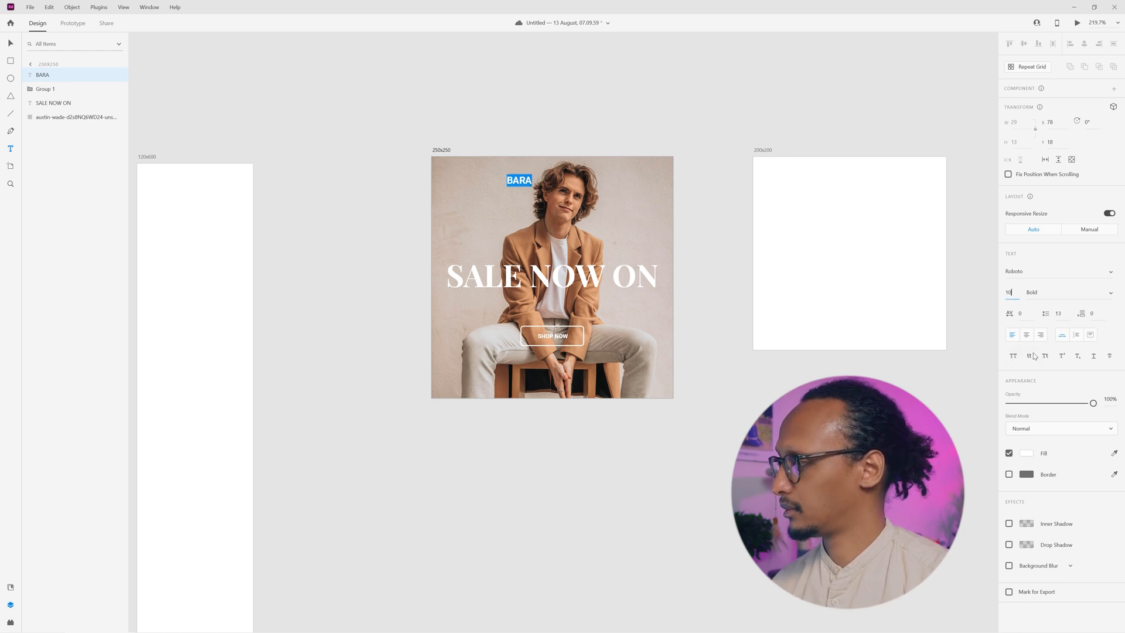
{"action": "key", "text": "Return"}
Step: Centre the BARA logo horizontally near the top of the 250x250 artboard and lower it to Y 21
{"action": "left_click_drag", "start_coordinate": [518, 182], "coordinate": [553, 182]}
{"action": "left_click", "coordinate": [570, 95]}
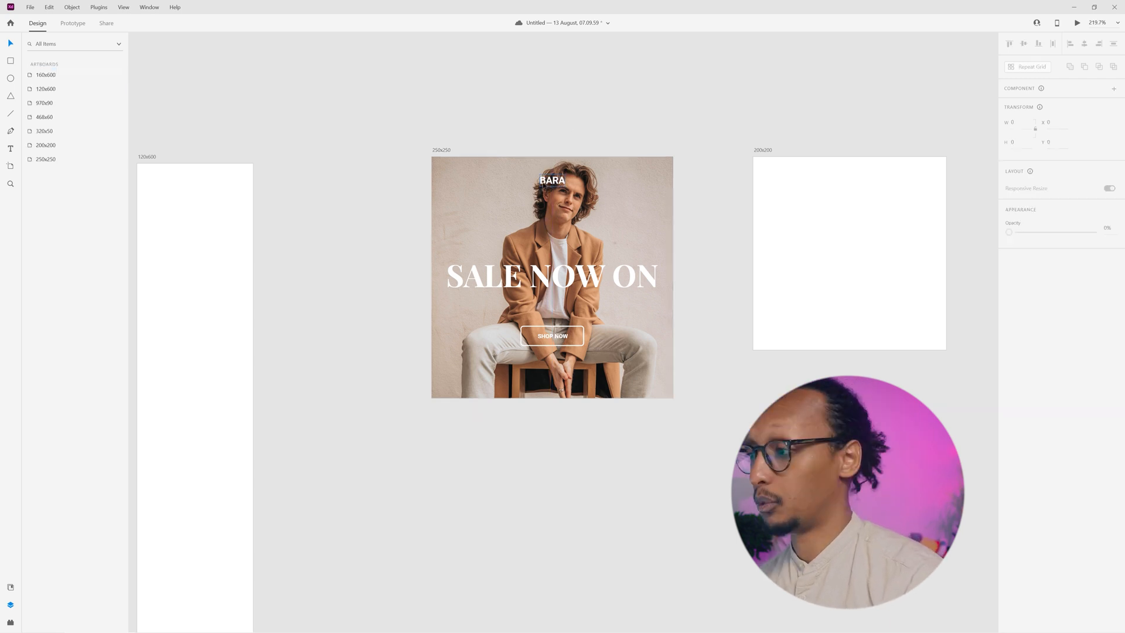
{"action": "left_click", "coordinate": [551, 182]}
{"action": "key", "text": "Down"}
{"action": "key", "text": "Down"}
{"action": "key", "text": "Down"}
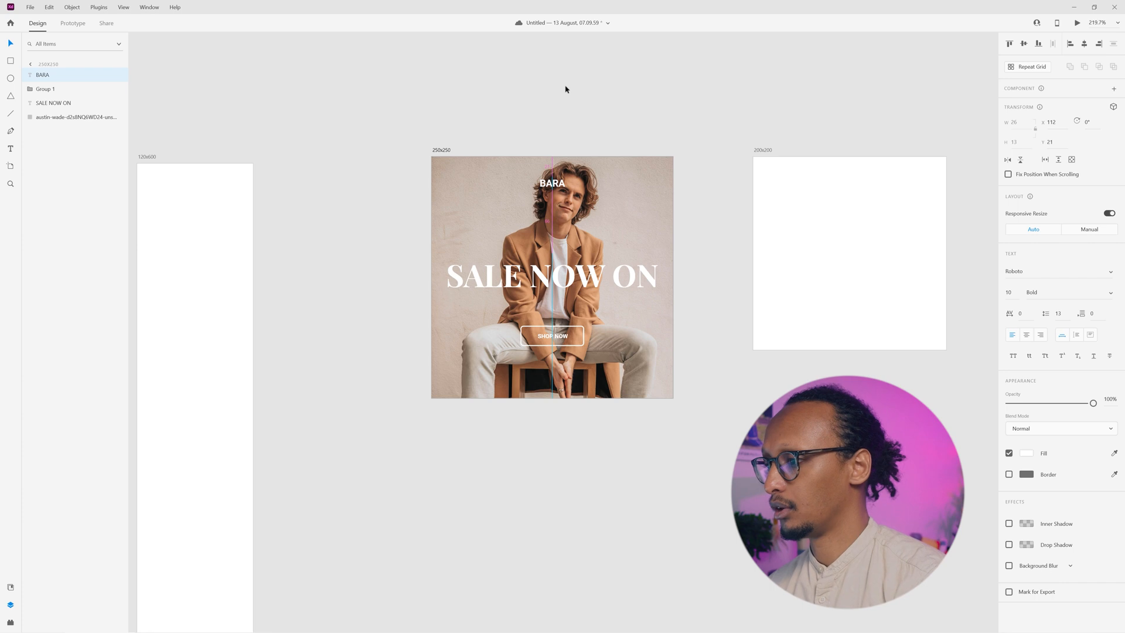
{"action": "left_click", "coordinate": [566, 90]}
Step: Nudge the SALE NOW ON headline on the 250x250 artboard up to Y 91
{"action": "left_click", "coordinate": [543, 264]}
{"action": "key", "text": "Up"}
{"action": "key", "text": "Up"}
{"action": "key", "text": "Up"}
{"action": "key", "text": "Up"}
{"action": "key", "text": "Up"}
{"action": "key", "text": "Up"}
{"action": "key", "text": "Up"}
{"action": "key", "text": "Up"}
{"action": "key", "text": "Up"}
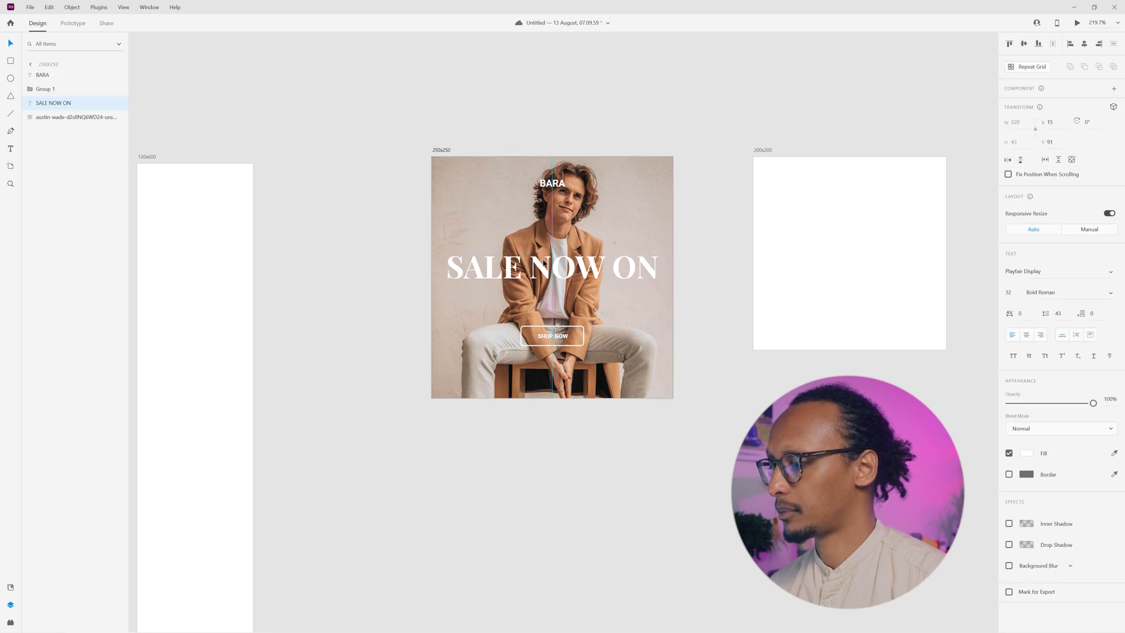
Step: Give the headline a drop shadow with blur 18, Y offset 14 and about 38% colour opacity
{"action": "left_click", "coordinate": [1008, 545]}
{"action": "type", "text": "18"}
{"action": "key", "text": "Return"}
{"action": "left_click", "coordinate": [1030, 548]}
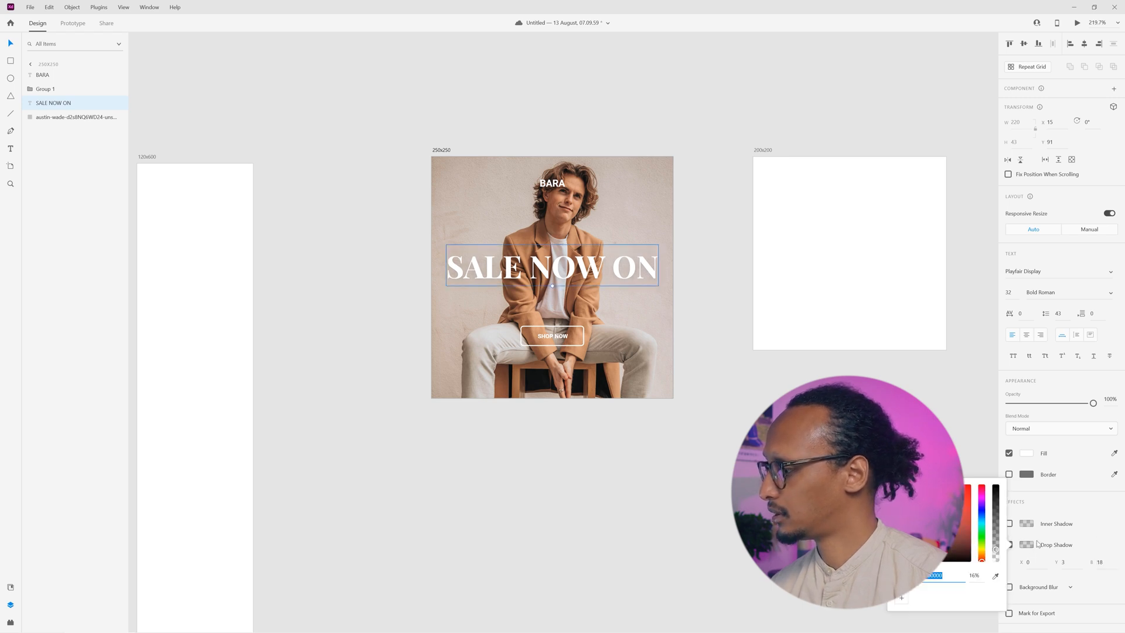
{"action": "left_click_drag", "start_coordinate": [997, 545], "coordinate": [993, 535]}
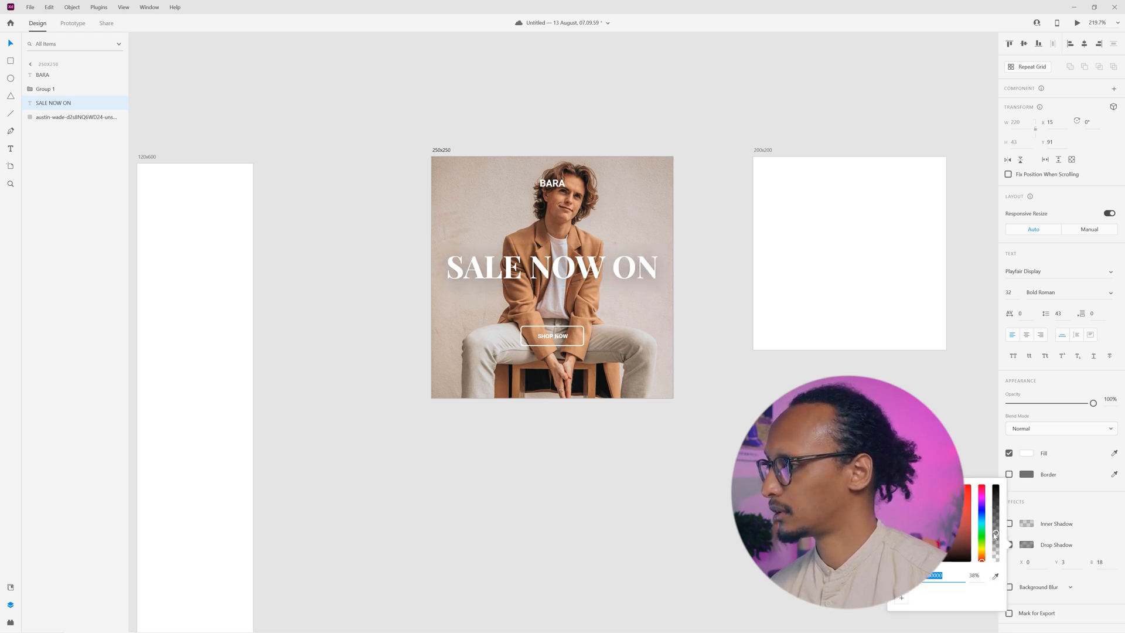
{"action": "left_click", "coordinate": [1064, 562]}
{"action": "type", "text": "20"}
{"action": "key", "text": "Return"}
{"action": "key", "text": "Escape"}
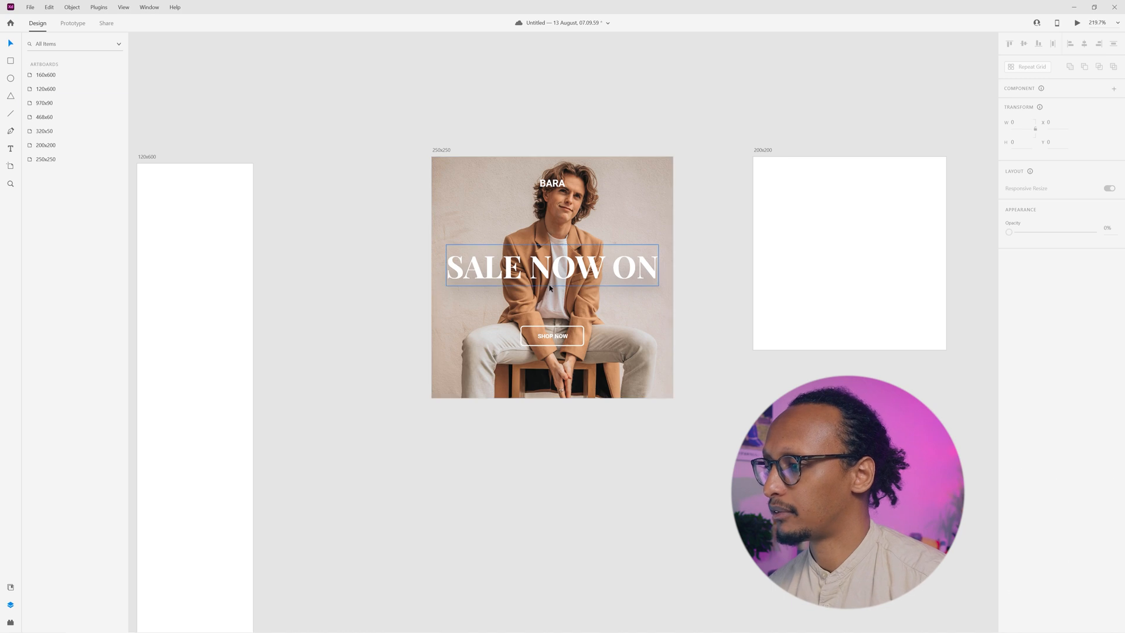
Step: Lower the headline to Y 97 and the SHOP NOW button group to Y 201 on the 250x250 artboard
{"action": "left_click_drag", "start_coordinate": [549, 282], "coordinate": [549, 287]}
{"action": "left_click_drag", "start_coordinate": [543, 337], "coordinate": [544, 361]}
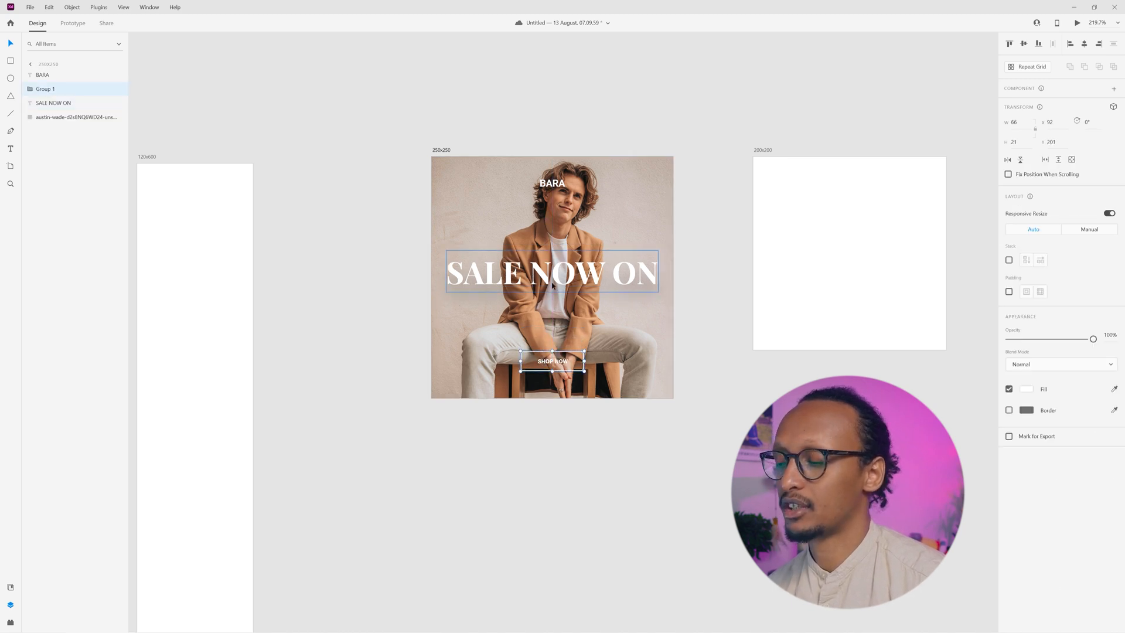
Step: Try LIMITED TIME as the headline wording on the 250x250 banner, and undo it
{"action": "left_click", "coordinate": [561, 283]}
{"action": "double_click", "coordinate": [557, 278]}
{"action": "key", "text": "BackSpace"}
{"action": "type", "text": "LIMITED TIME"}
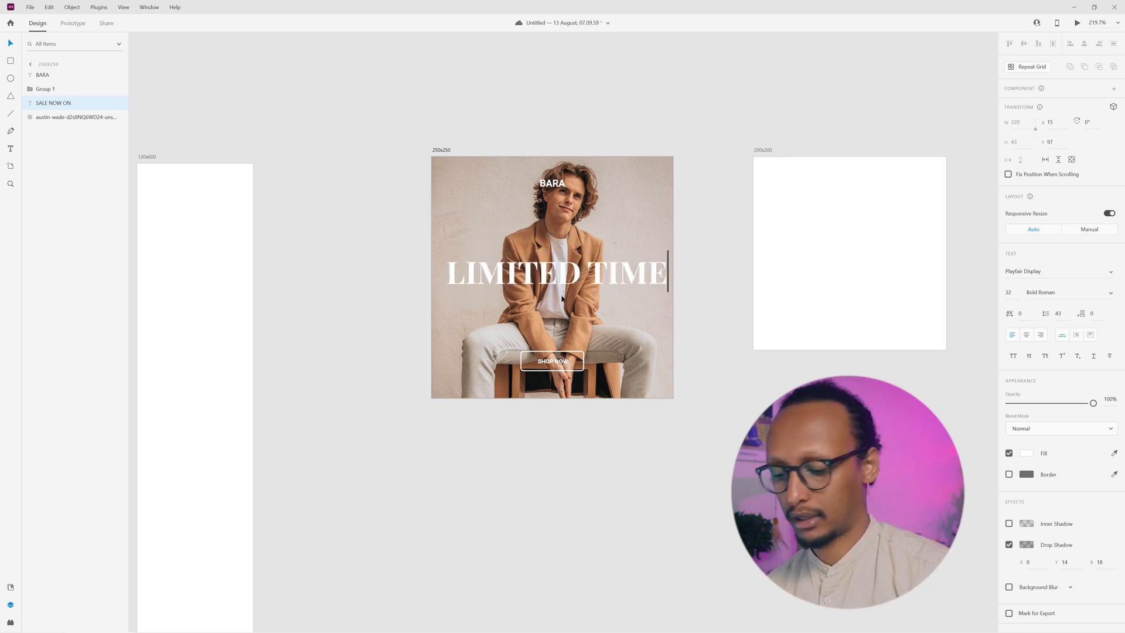
{"action": "key", "text": "Escape"}
{"action": "key", "text": "ctrl+z"}
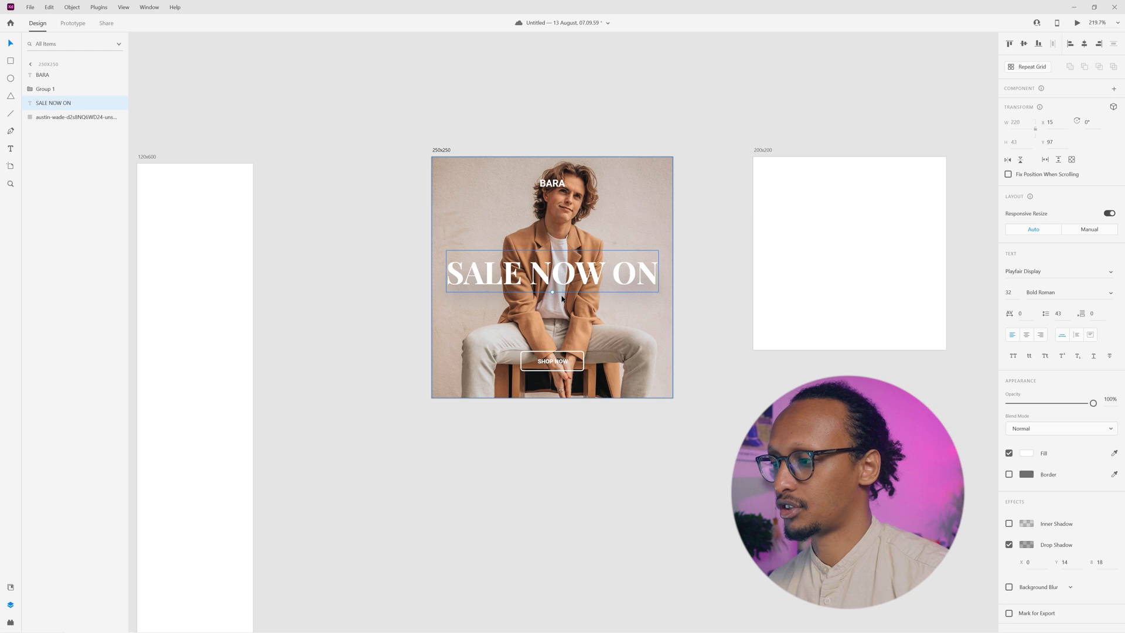
Step: Copy all elements of the 250x250 banner onto the 200x200 artboard and resize them to fit it
{"action": "left_click", "coordinate": [321, 308]}
{"action": "left_click_drag", "start_coordinate": [676, 308], "coordinate": [400, 330]}
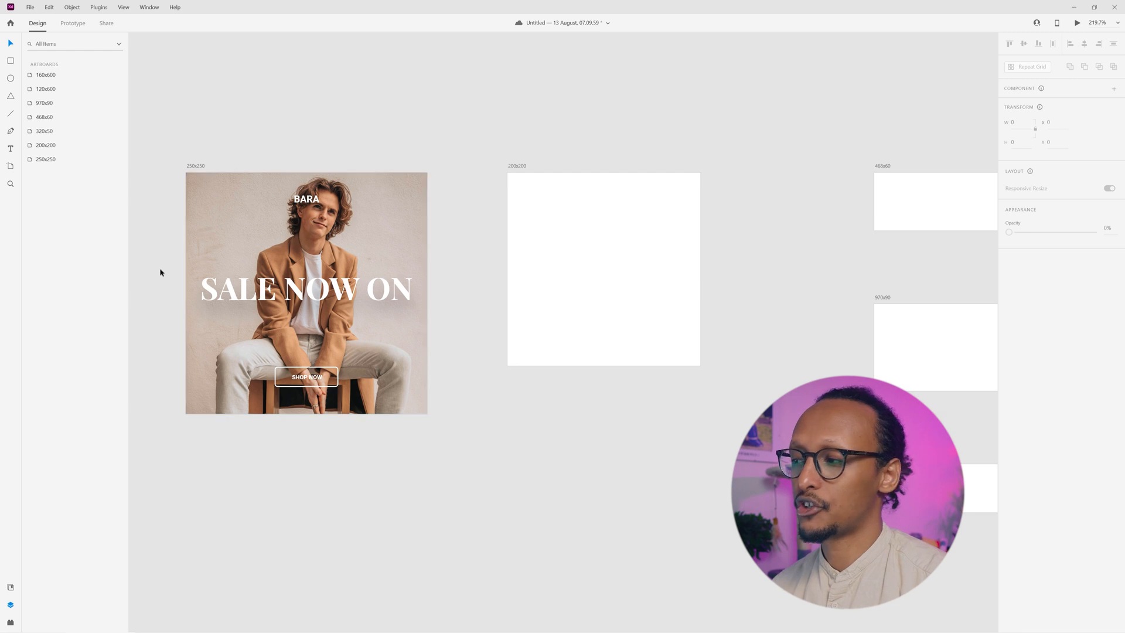
{"action": "left_click_drag", "start_coordinate": [460, 442], "coordinate": [161, 148]}
{"action": "left_click_drag", "start_coordinate": [282, 230], "coordinate": [538, 212]}
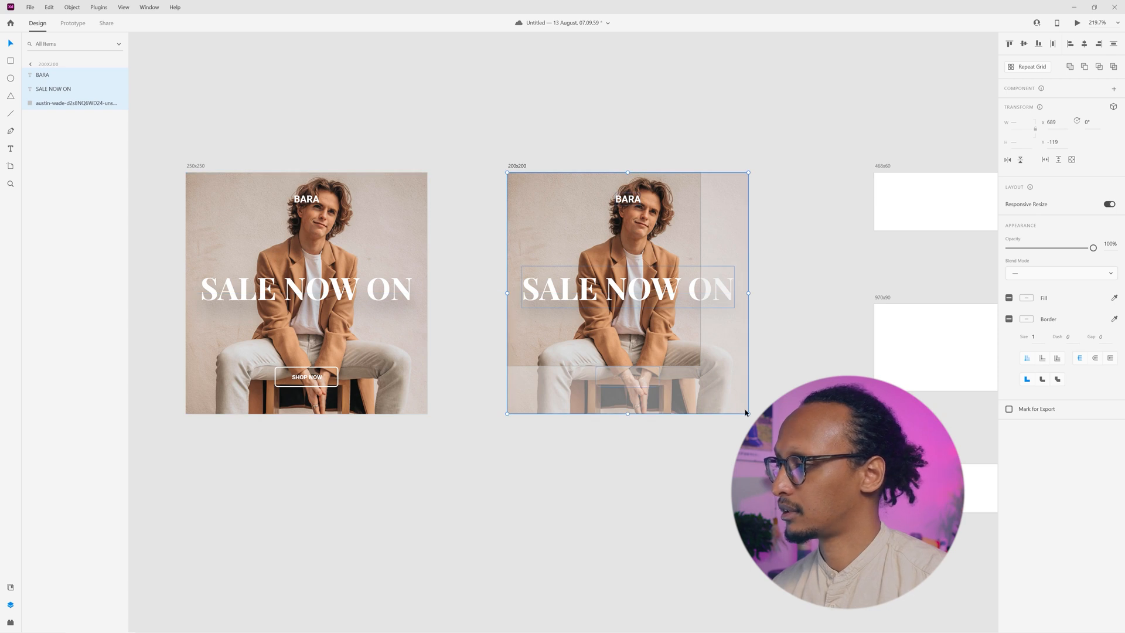
{"action": "left_click_drag", "start_coordinate": [747, 413], "coordinate": [699, 367]}
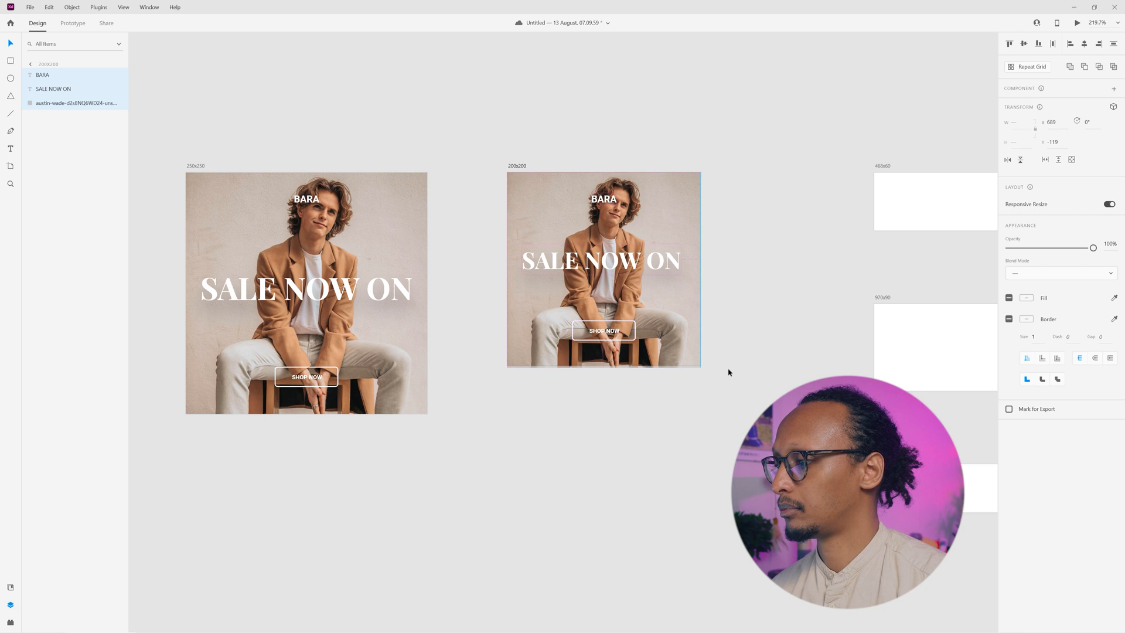
{"action": "left_click", "coordinate": [751, 354]}
Step: Copy the 200x200 banner's elements onto the 468x60 artboard and resize them to fill it exactly
{"action": "left_click_drag", "start_coordinate": [770, 332], "coordinate": [499, 332]}
{"action": "left_click_drag", "start_coordinate": [517, 387], "coordinate": [204, 131]}
{"action": "left_click_drag", "start_coordinate": [278, 246], "coordinate": [659, 213]}
{"action": "left_click_drag", "start_coordinate": [844, 242], "coordinate": [521, 284]}
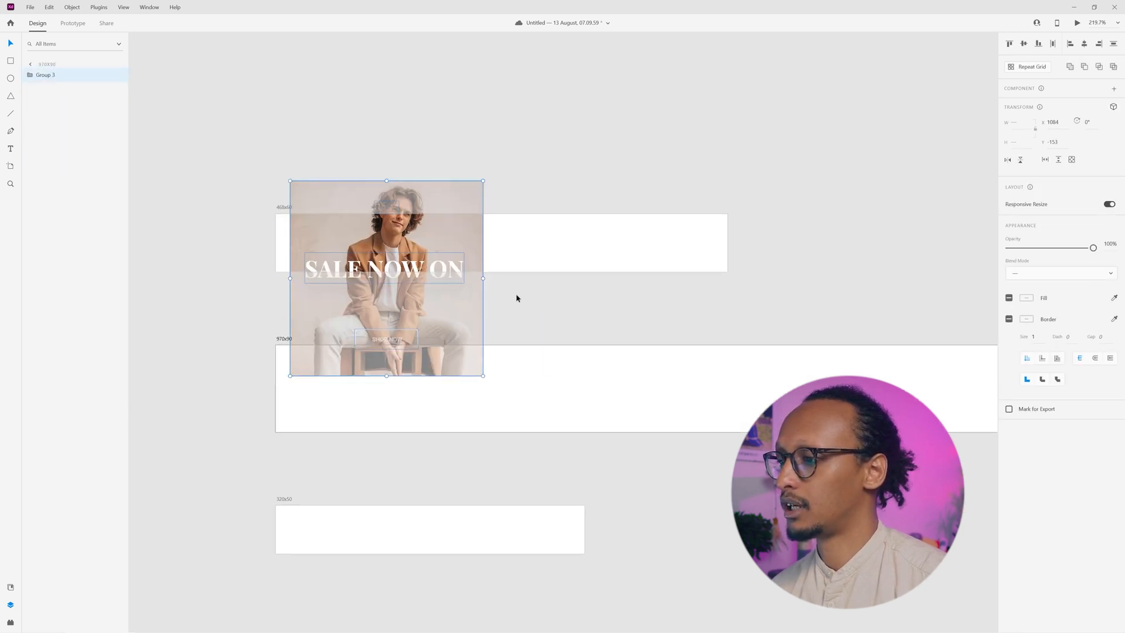
{"action": "left_click_drag", "start_coordinate": [679, 269], "coordinate": [727, 272]}
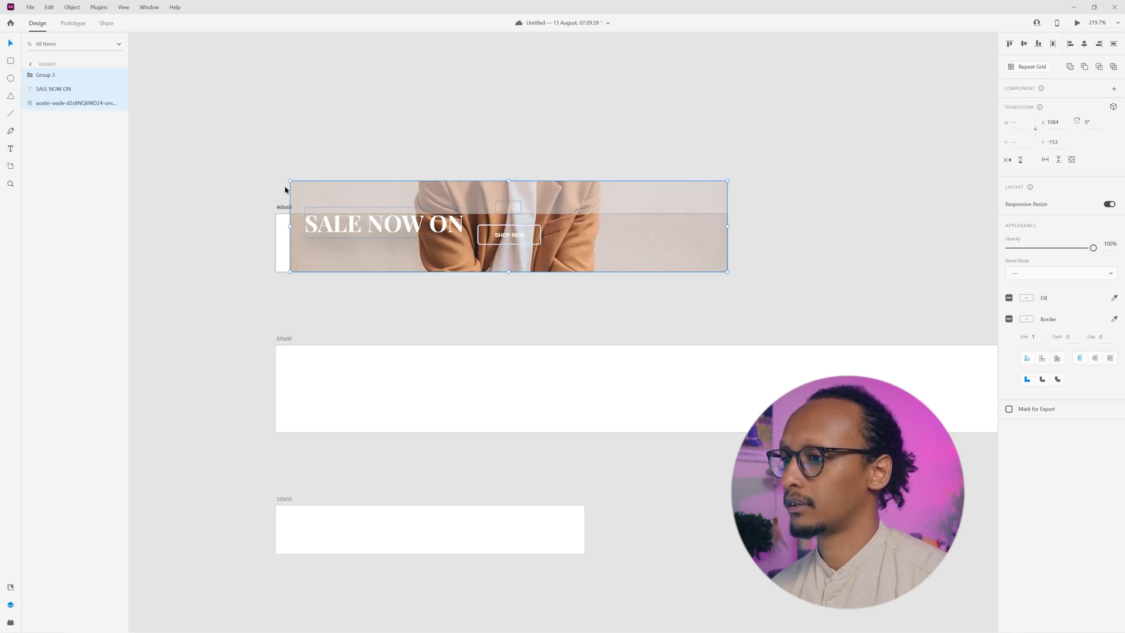
{"action": "left_click_drag", "start_coordinate": [289, 181], "coordinate": [276, 215]}
{"action": "key", "text": "Escape"}
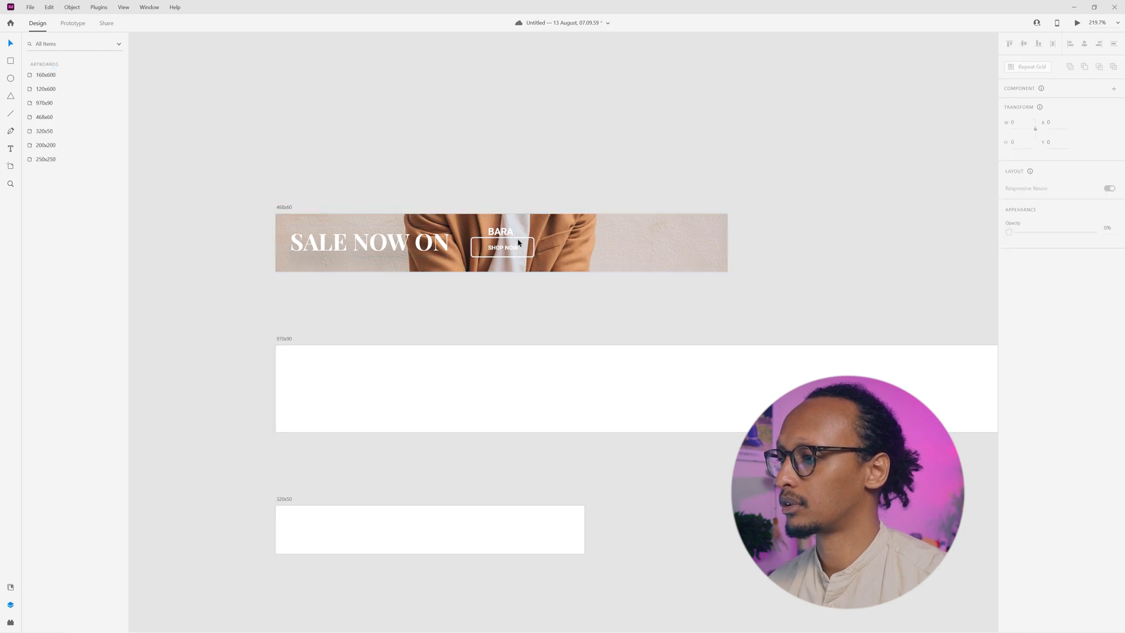
Step: Spread out the 468x60 banner's elements with BARA at the left end, the headline mid-banner and SHOP NOW at the right end
{"action": "left_click_drag", "start_coordinate": [499, 251], "coordinate": [674, 247]}
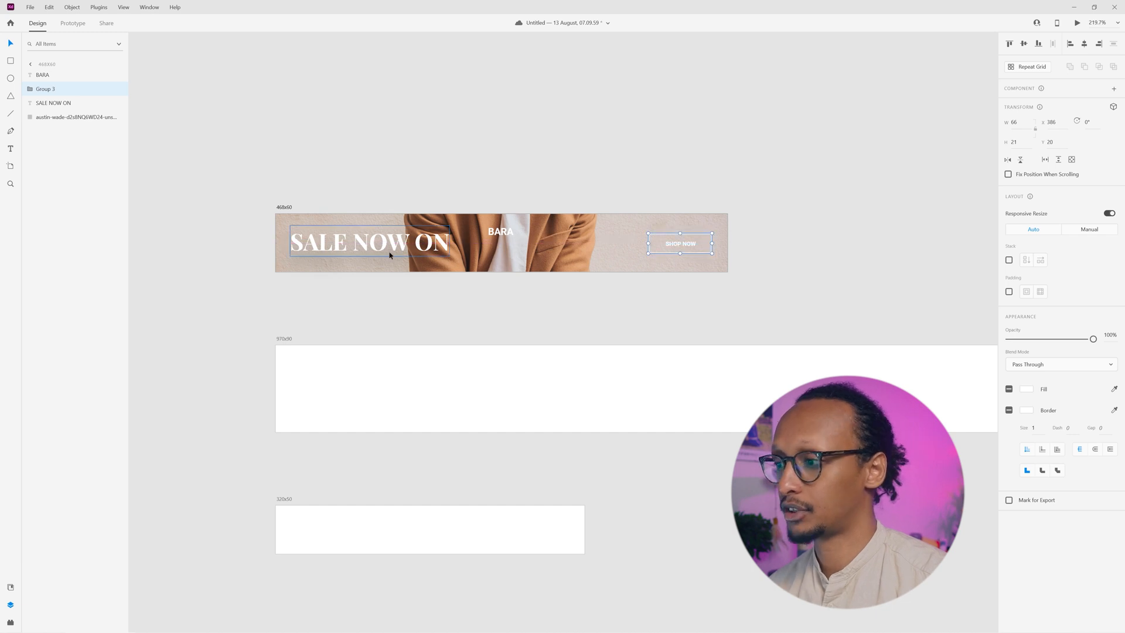
{"action": "left_click_drag", "start_coordinate": [366, 235], "coordinate": [316, 247]}
{"action": "left_click", "coordinate": [1008, 545]}
{"action": "key", "text": "Right"}
{"action": "key", "text": "Right"}
{"action": "key", "text": "Right"}
{"action": "key", "text": "Right"}
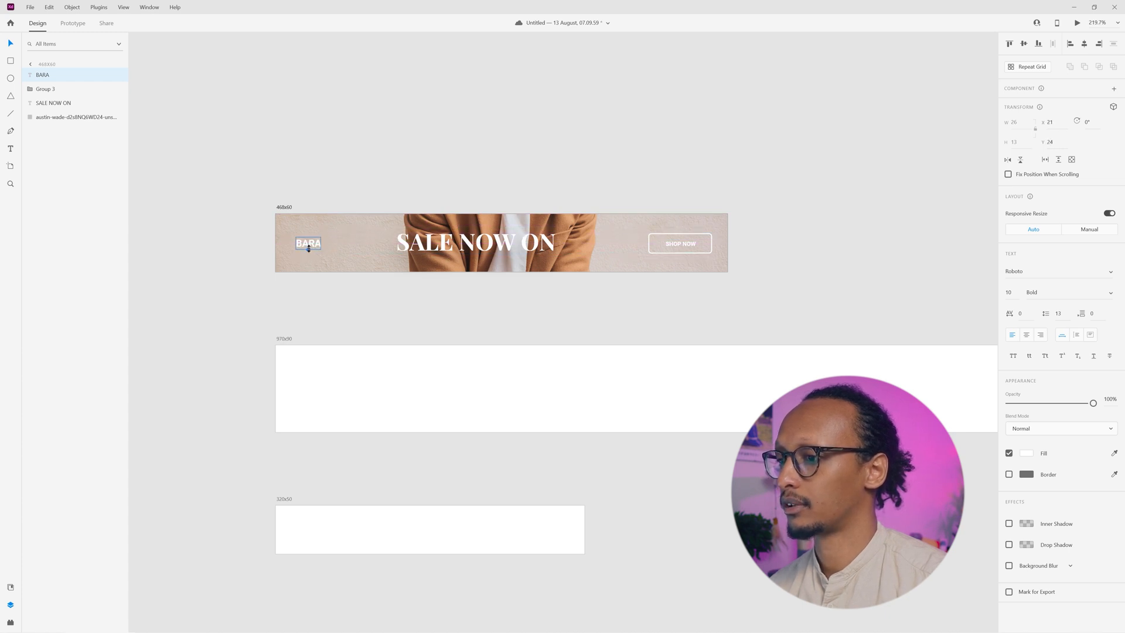
Step: Enlarge the BARA logo on the 468x60 banner and shift the SALE NOW ON headline to X 133
{"action": "left_click_drag", "start_coordinate": [308, 250], "coordinate": [319, 245]}
{"action": "mouse_move", "coordinate": [436, 246]}
{"action": "left_mouse_down"}
{"action": "mouse_move", "coordinate": [454, 246]}
{"action": "mouse_move", "coordinate": [443, 246]}
{"action": "left_mouse_up"}
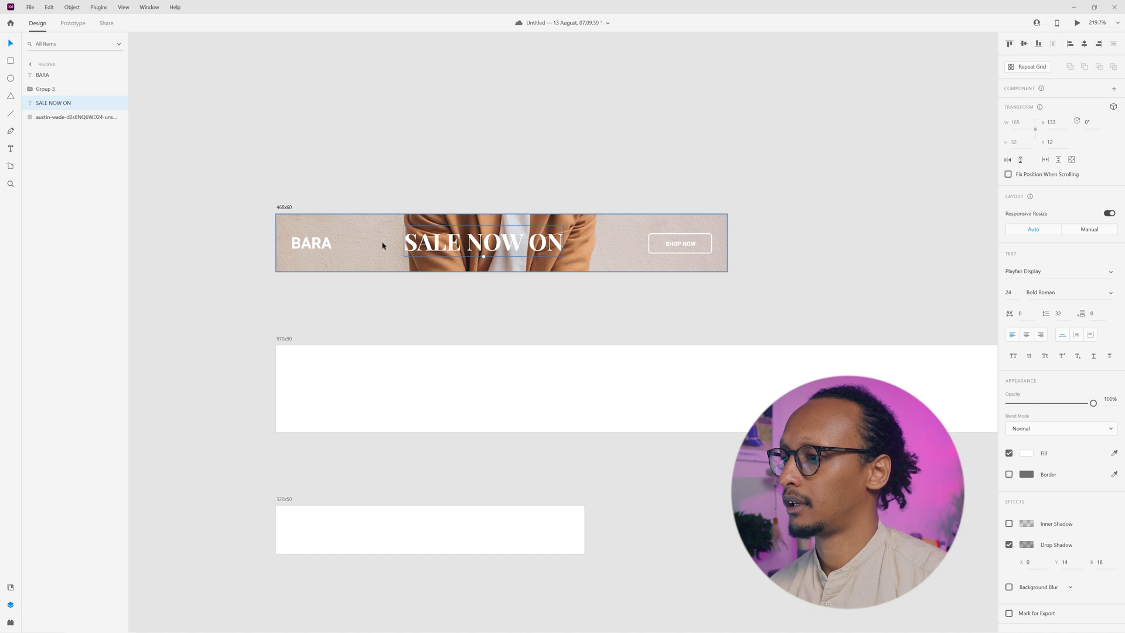
Step: Shift the photo down inside the 468x60 banner's frame to show the man's neck and jacket collar
{"action": "double_click", "coordinate": [382, 246]}
{"action": "left_click_drag", "start_coordinate": [379, 259], "coordinate": [381, 303]}
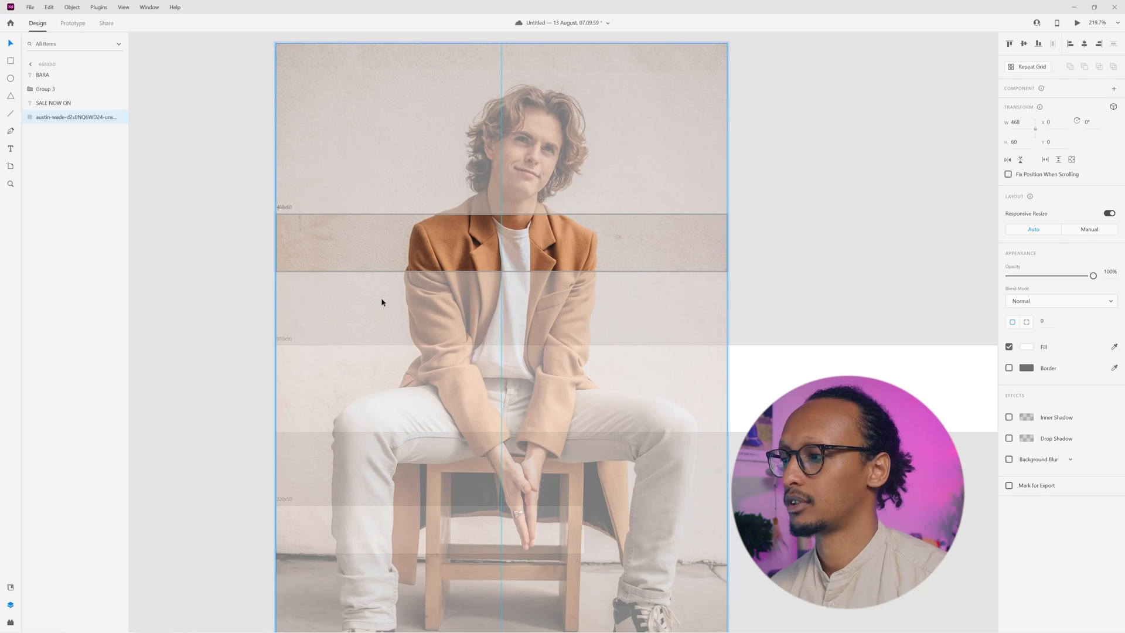
{"action": "left_click", "coordinate": [187, 272]}
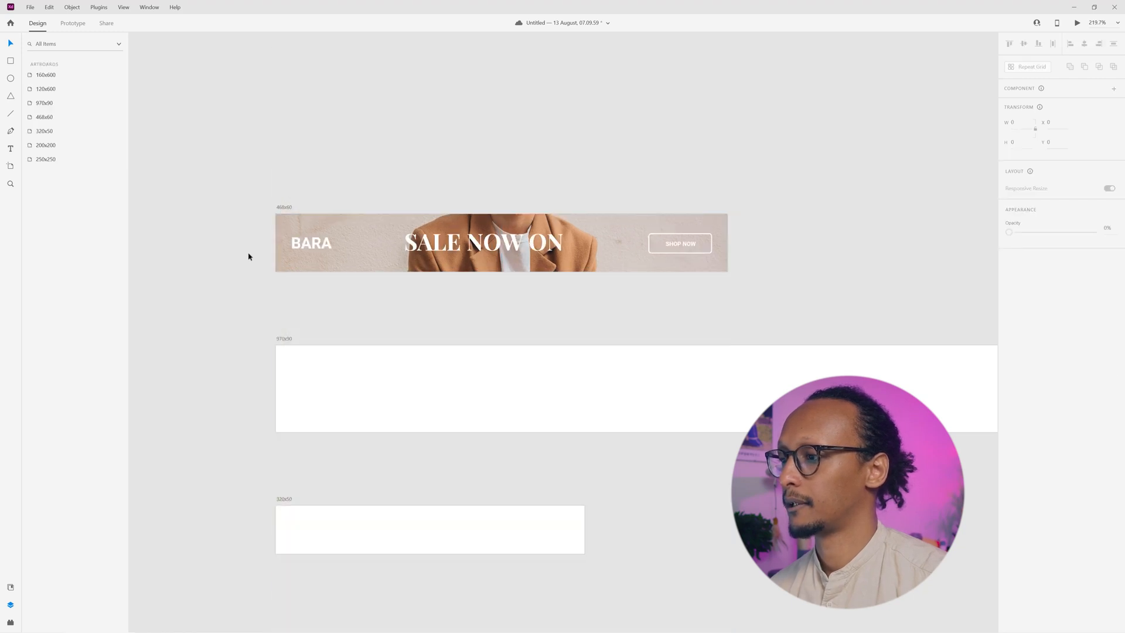
Step: Copy the 468x60 banner's elements onto the 970x90 artboard, stretch them to fill it, and move the headline beside the SHOP NOW button
{"action": "scroll", "coordinate": [618, 281], "scroll_direction": "down", "scroll_amount": 1}
{"action": "left_click_drag", "start_coordinate": [721, 286], "coordinate": [229, 279]}
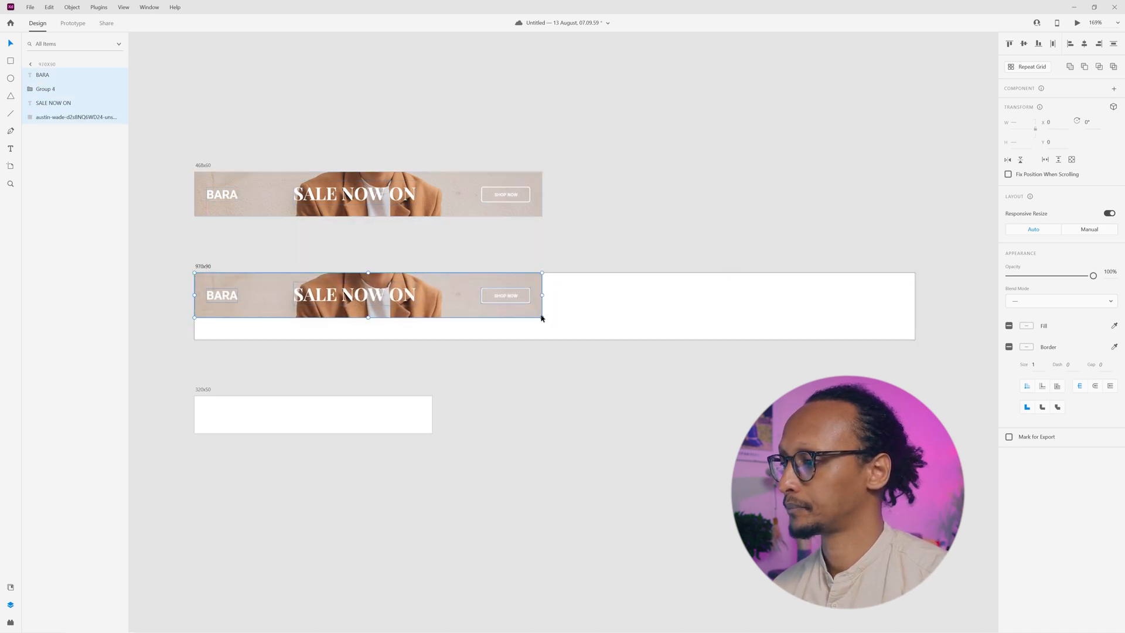
{"action": "left_click_drag", "start_coordinate": [542, 317], "coordinate": [915, 339]}
{"action": "key", "text": "Escape"}
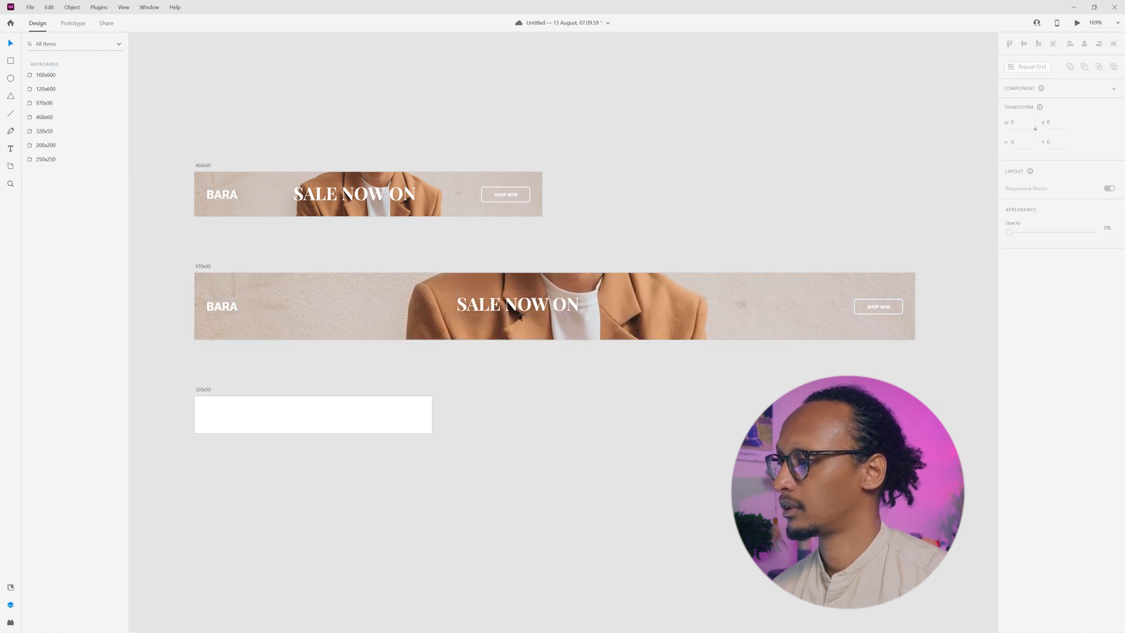
{"action": "left_click_drag", "start_coordinate": [510, 304], "coordinate": [756, 305]}
{"action": "double_click", "coordinate": [532, 319]}
{"action": "scroll", "coordinate": [532, 319], "scroll_direction": "down", "scroll_amount": 4}
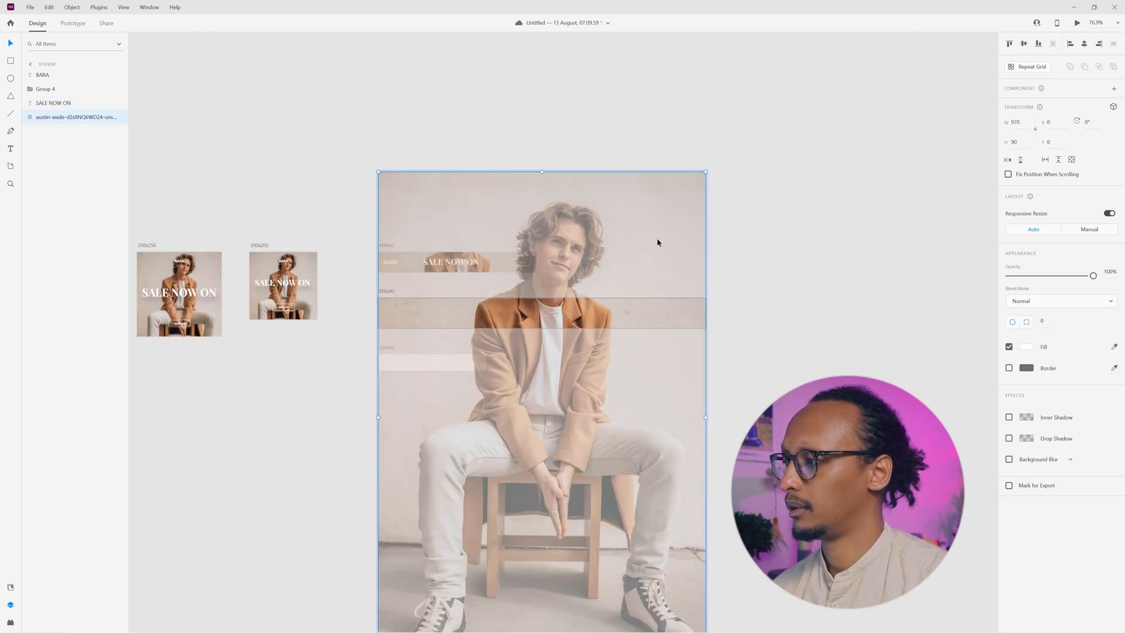
{"action": "left_click_drag", "start_coordinate": [705, 171], "coordinate": [517, 319]}
{"action": "key", "text": "ctrl+z"}
{"action": "left_click", "coordinate": [761, 279]}
Step: Narrow the 970x90 banner's photo frame to 379 px and shift the photo down inside it to show the man's lower face
{"action": "left_click", "coordinate": [546, 318]}
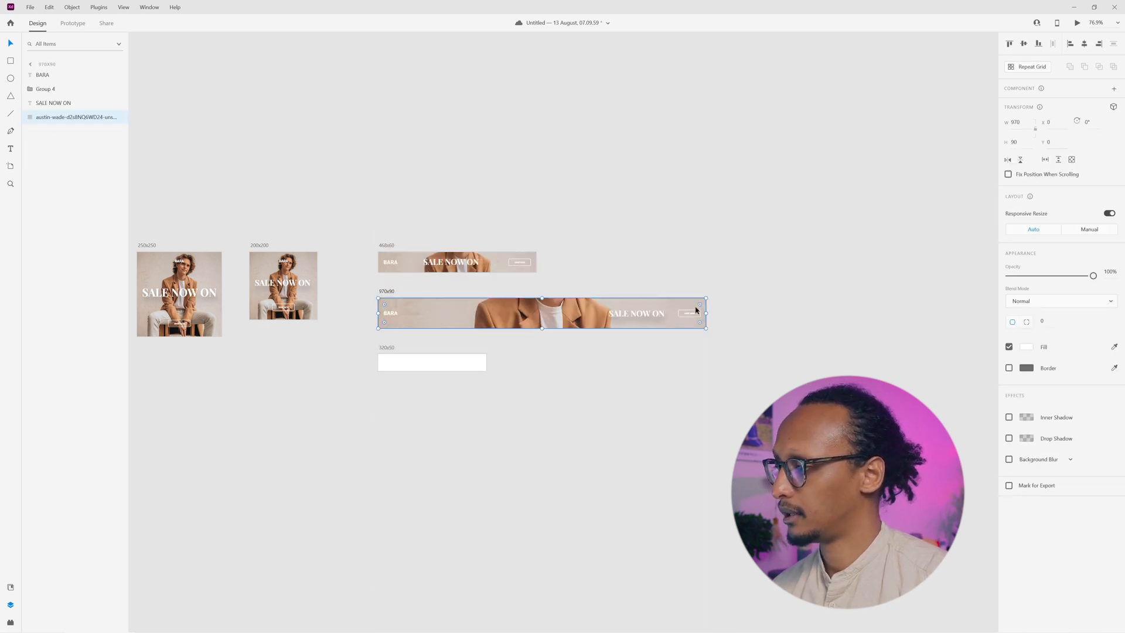
{"action": "left_click_drag", "start_coordinate": [687, 315], "coordinate": [507, 328]}
{"action": "scroll", "coordinate": [506, 327], "scroll_direction": "up", "scroll_amount": 4}
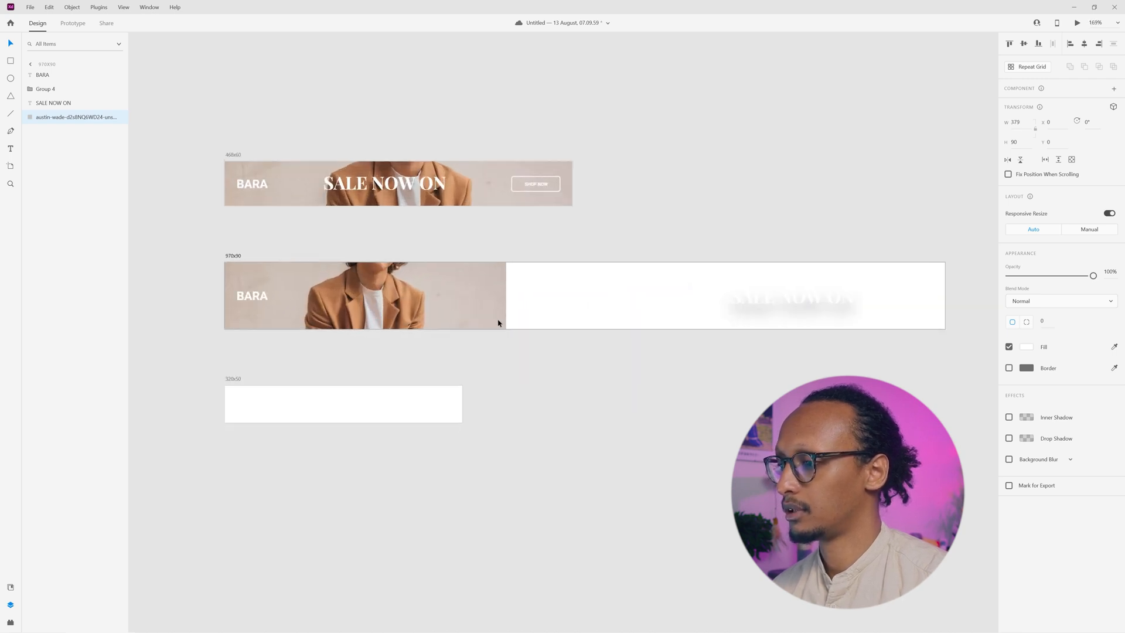
{"action": "double_click", "coordinate": [451, 301]}
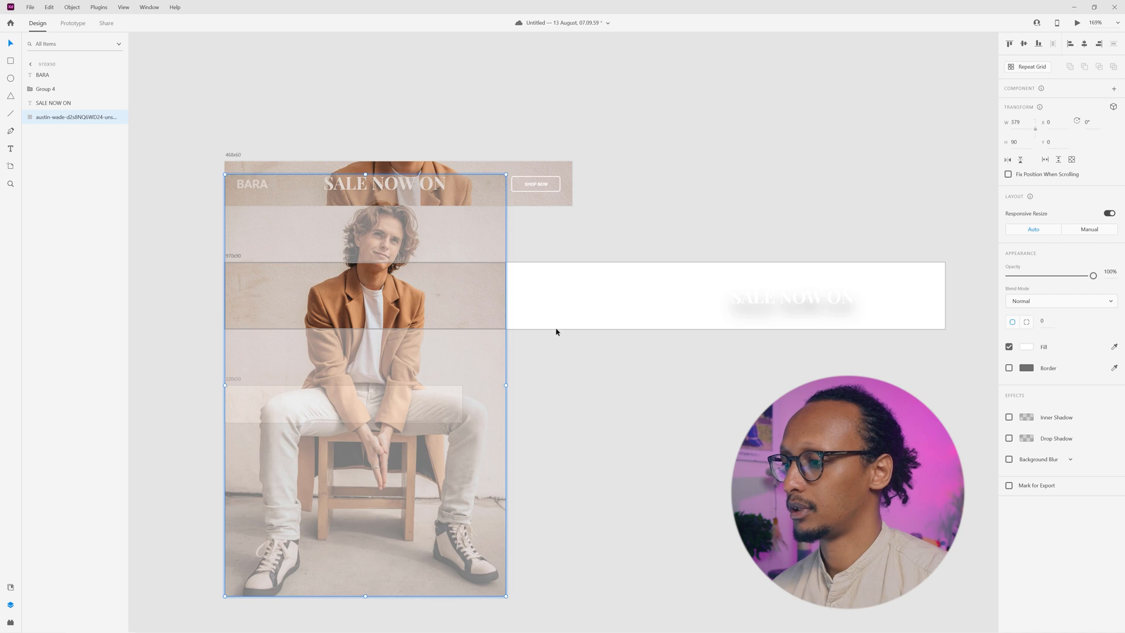
{"action": "left_click", "coordinate": [525, 321]}
{"action": "left_click_drag", "start_coordinate": [450, 301], "coordinate": [444, 323]}
{"action": "double_click", "coordinate": [434, 296]}
{"action": "left_click", "coordinate": [660, 387]}
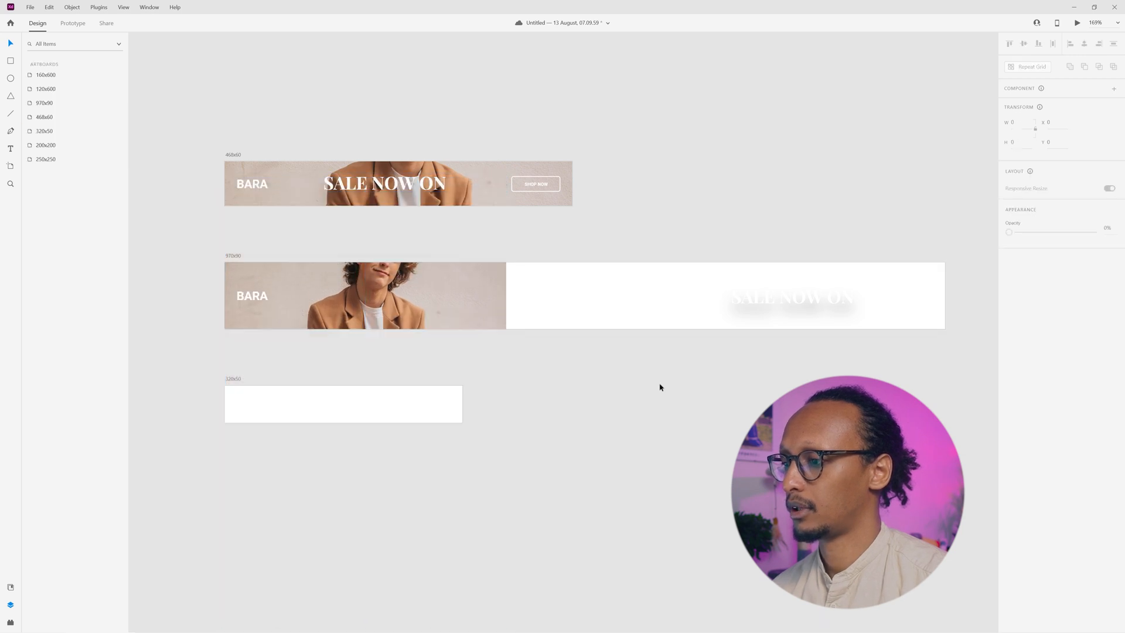
Step: Duplicate the cropped photo flush beside the original on the 970x90 banner and narrow the copy to 179 px
{"action": "left_click_drag", "start_coordinate": [326, 316], "coordinate": [609, 305]}
{"action": "key", "text": "Left"}
{"action": "key", "text": "Left"}
{"action": "key", "text": "Left"}
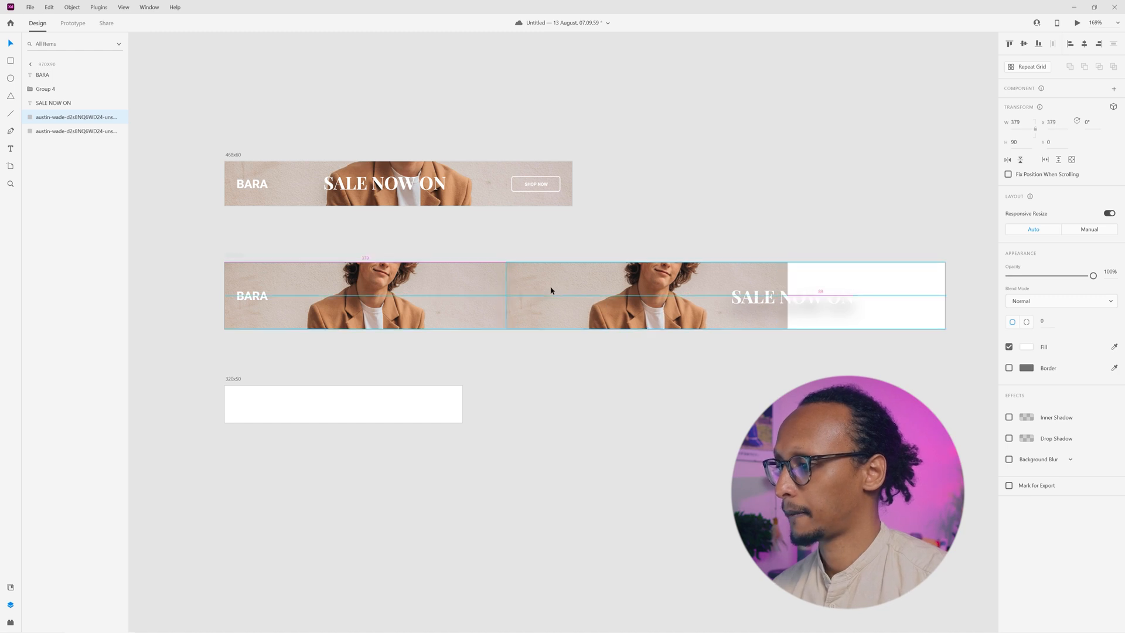
{"action": "left_click_drag", "start_coordinate": [788, 296], "coordinate": [639, 295]}
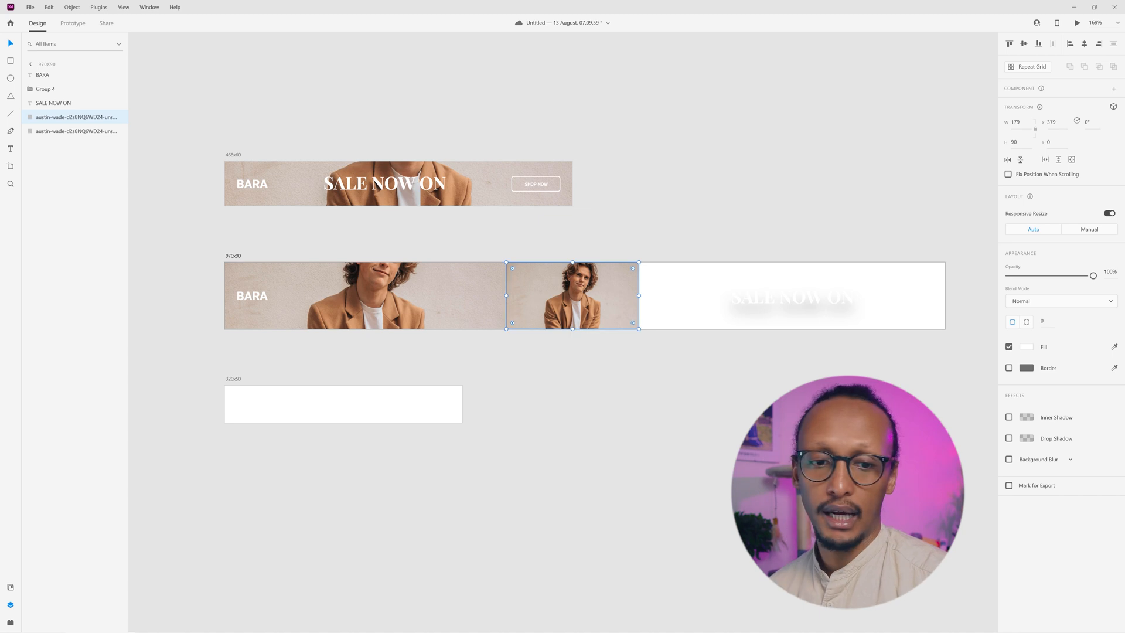
Step: Replace the duplicated image with the photo of the man sitting cross-legged and position it inside the frame to show his head and chest
{"action": "left_click_drag", "start_coordinate": [691, 356], "coordinate": [580, 355]}
{"action": "double_click", "coordinate": [577, 297]}
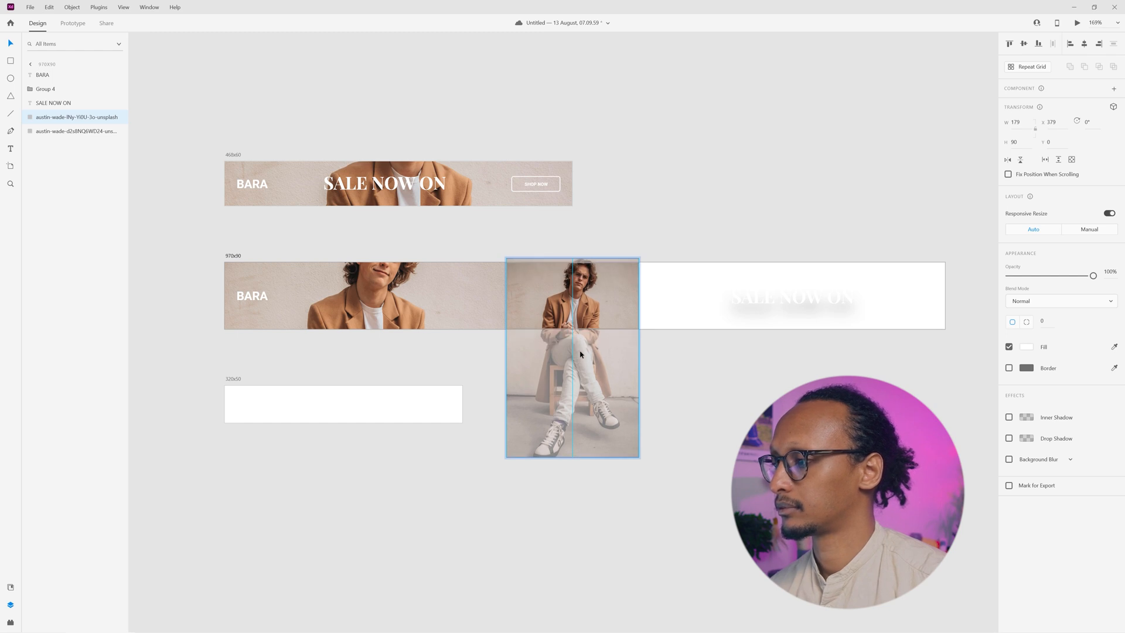
{"action": "left_click_drag", "start_coordinate": [581, 354], "coordinate": [581, 355]}
{"action": "left_click", "coordinate": [697, 369]}
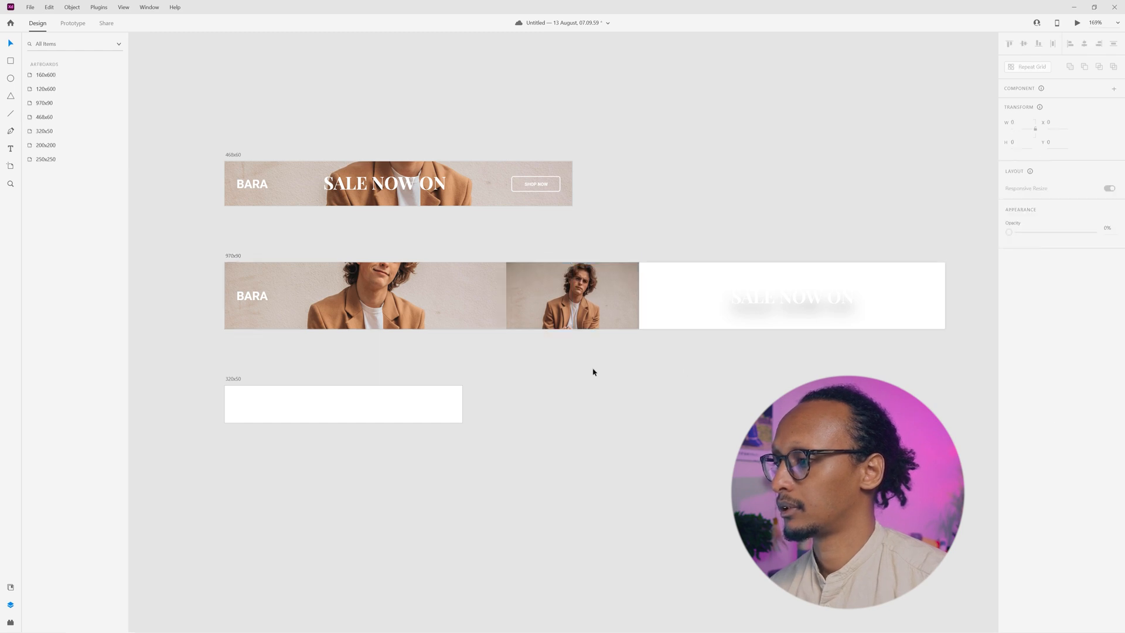
Step: Shift the first photo up inside its frame to crop at the man's neck, and widen the second photo to 239 px
{"action": "double_click", "coordinate": [387, 295]}
{"action": "left_click_drag", "start_coordinate": [387, 295], "coordinate": [383, 267]}
{"action": "left_click", "coordinate": [655, 380]}
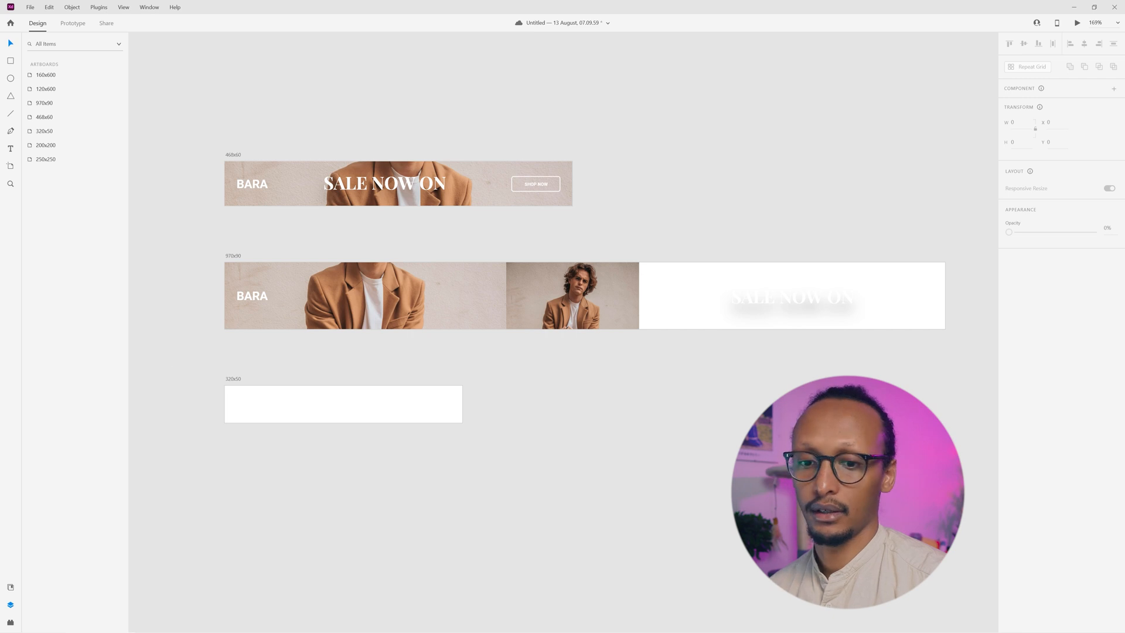
{"action": "left_click", "coordinate": [631, 296]}
{"action": "left_click_drag", "start_coordinate": [640, 294], "coordinate": [683, 294]}
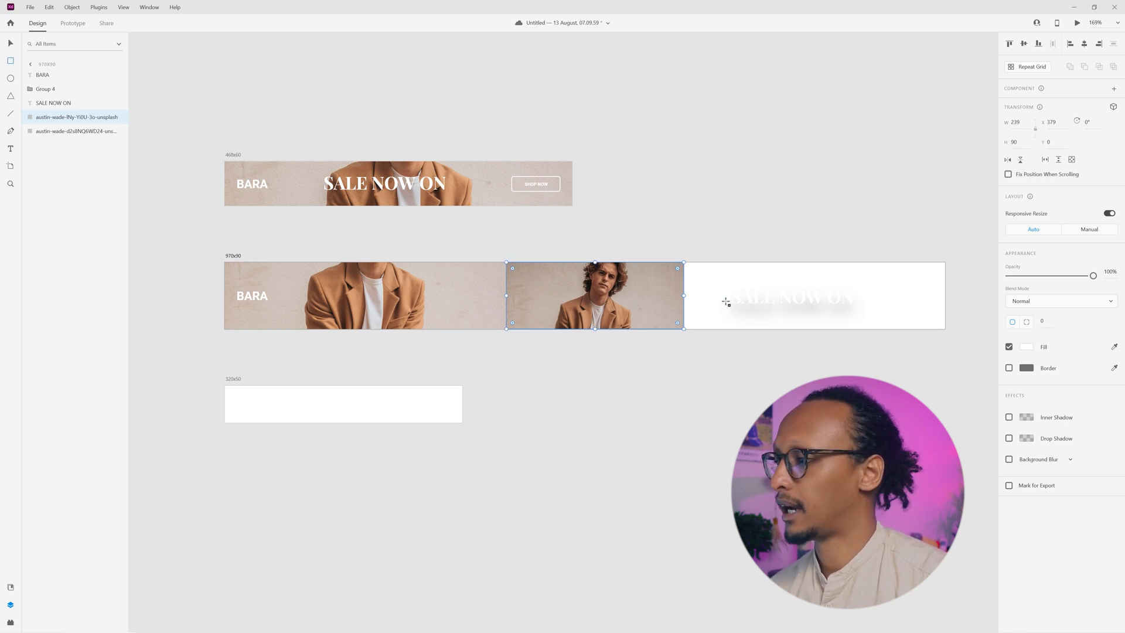
Step: Draw a borderless 352 x 90 px rectangle over the 970x90 banner's blank end and send it to the back
{"action": "mouse_move", "coordinate": [793, 252]}
{"action": "left_mouse_down"}
{"action": "mouse_move", "coordinate": [679, 303]}
{"action": "mouse_move", "coordinate": [738, 296]}
{"action": "left_mouse_up"}
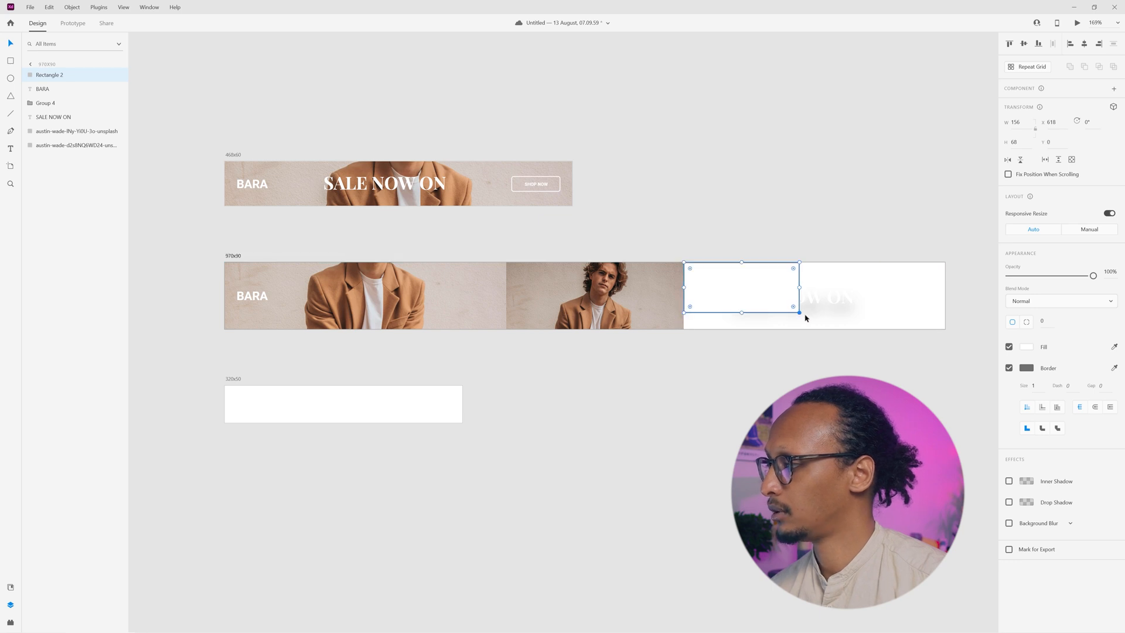
{"action": "left_click_drag", "start_coordinate": [825, 315], "coordinate": [944, 330]}
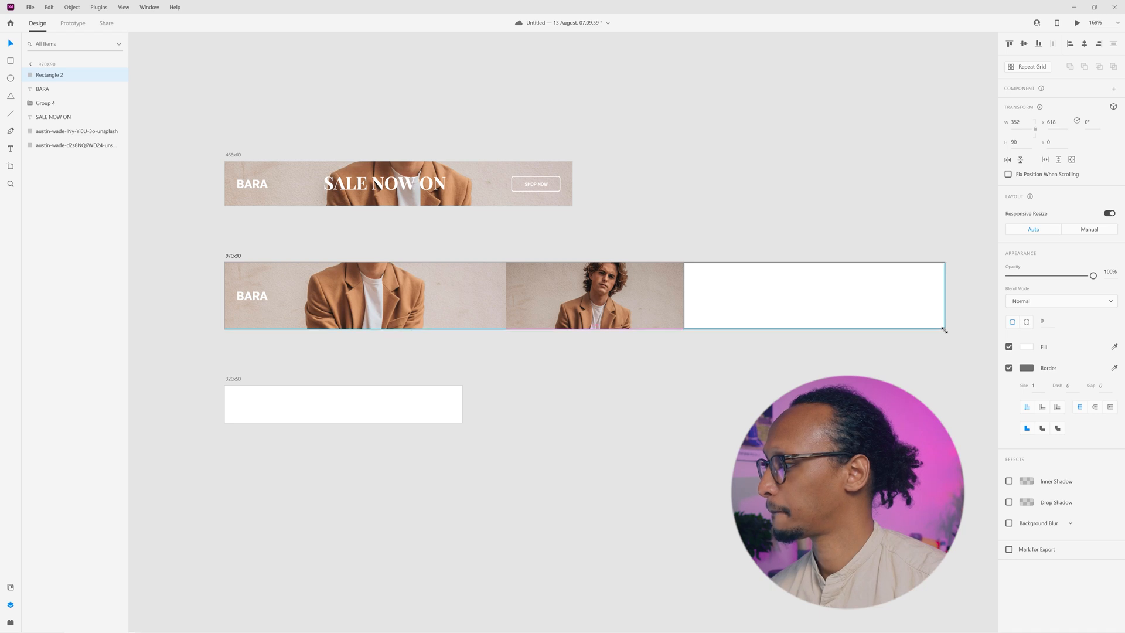
{"action": "left_click", "coordinate": [1010, 368]}
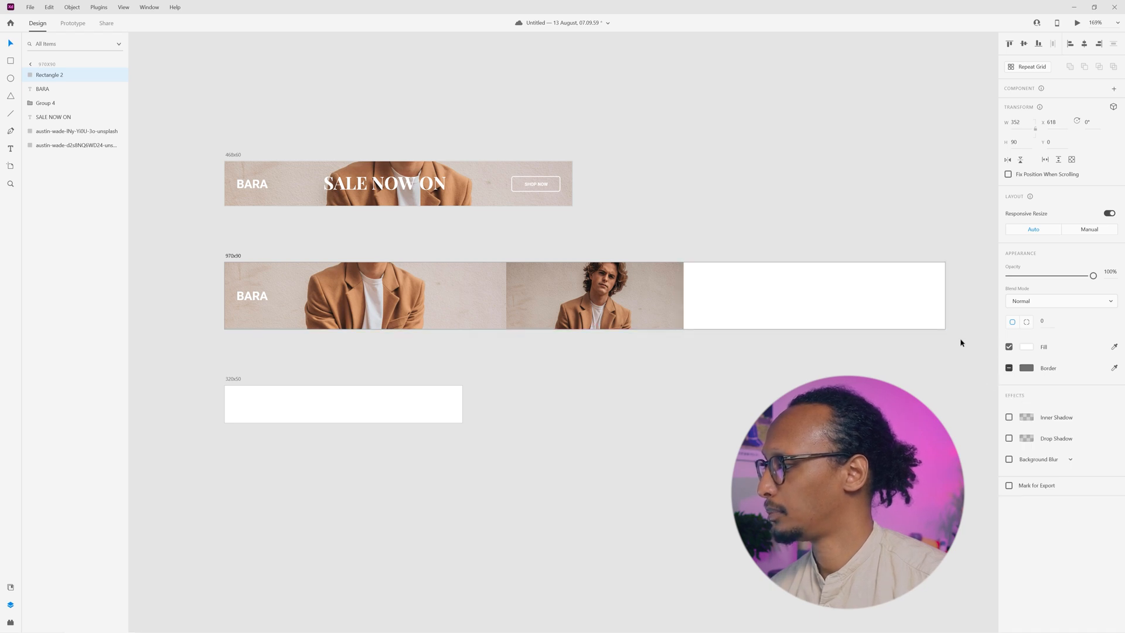
{"action": "right_click", "coordinate": [936, 318]}
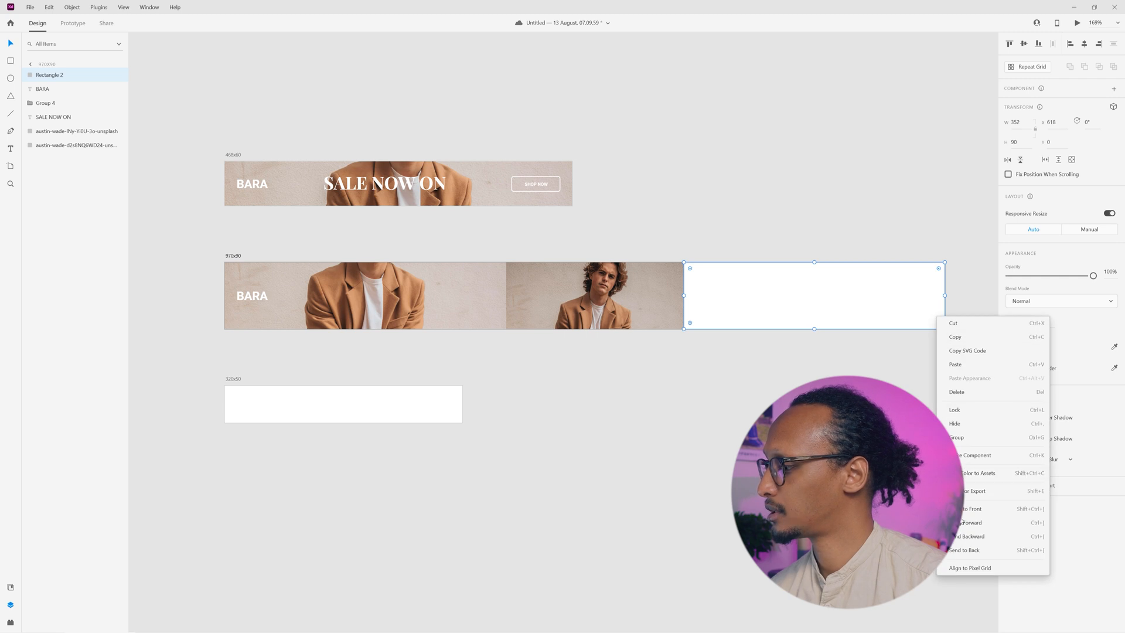
{"action": "left_click", "coordinate": [963, 550]}
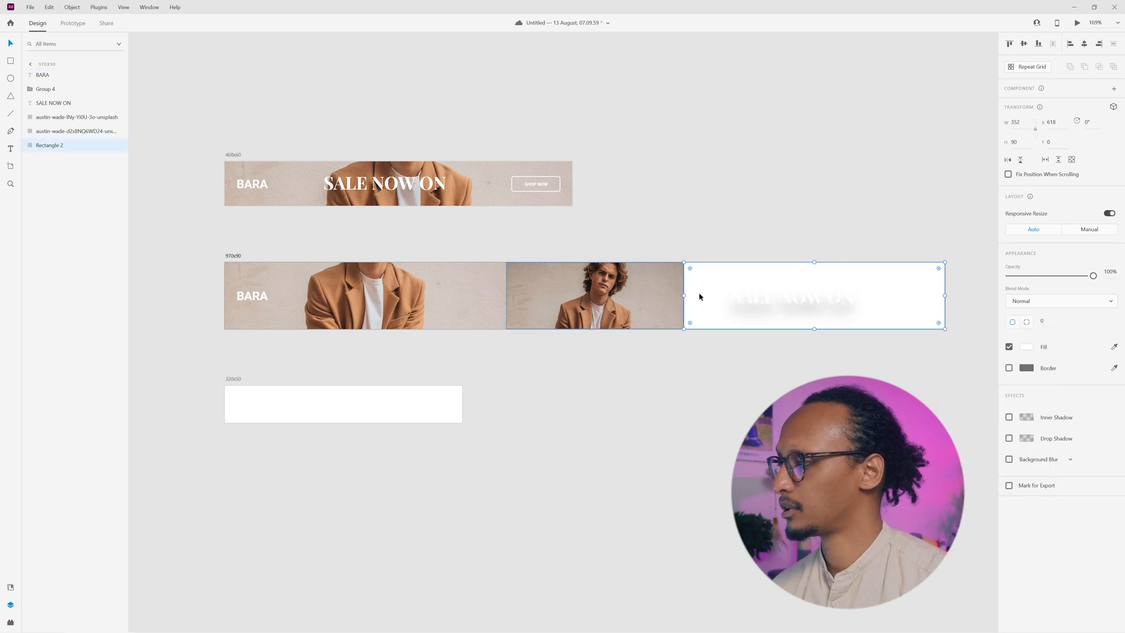
Step: Try filling the rectangle with the brown sampled from the man's jacket
{"action": "right_click", "coordinate": [701, 270]}
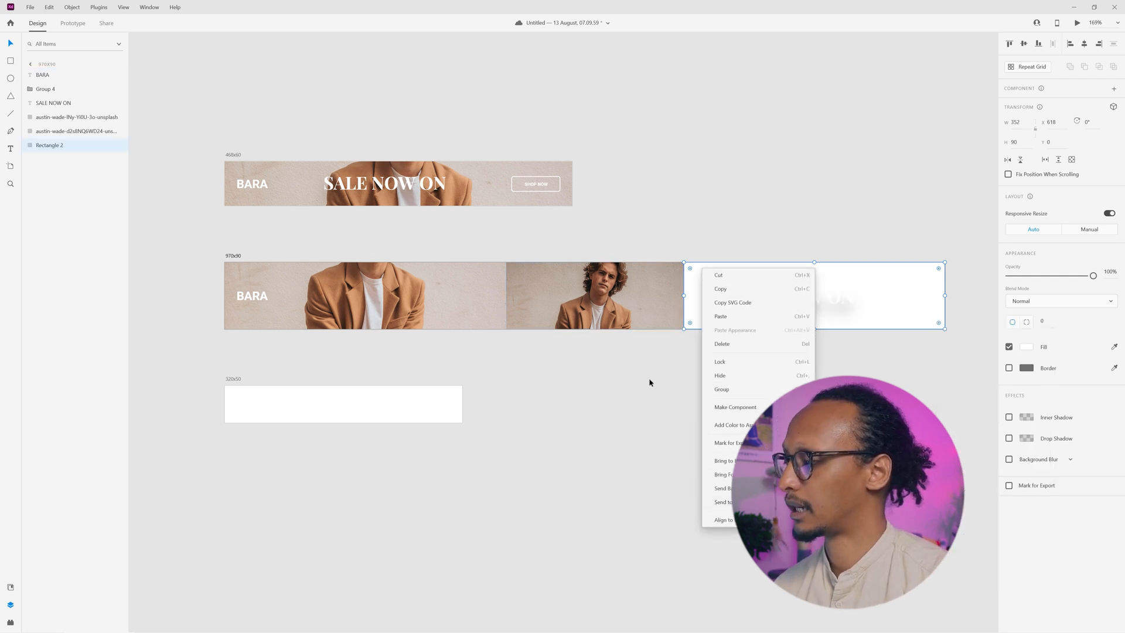
{"action": "left_click", "coordinate": [693, 304]}
{"action": "key", "text": "i"}
{"action": "left_click", "coordinate": [626, 313]}
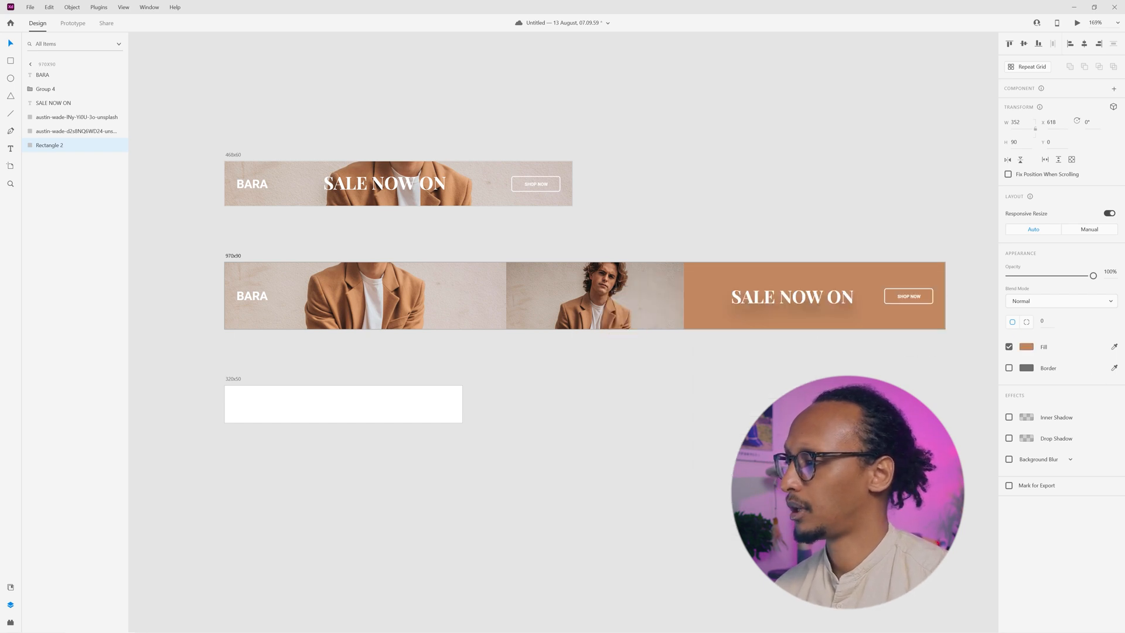
Step: Remove the 970x90 headline's drop shadow and fill the rectangle with the beige wall colour sampled from the second photo
{"action": "left_click", "coordinate": [808, 296]}
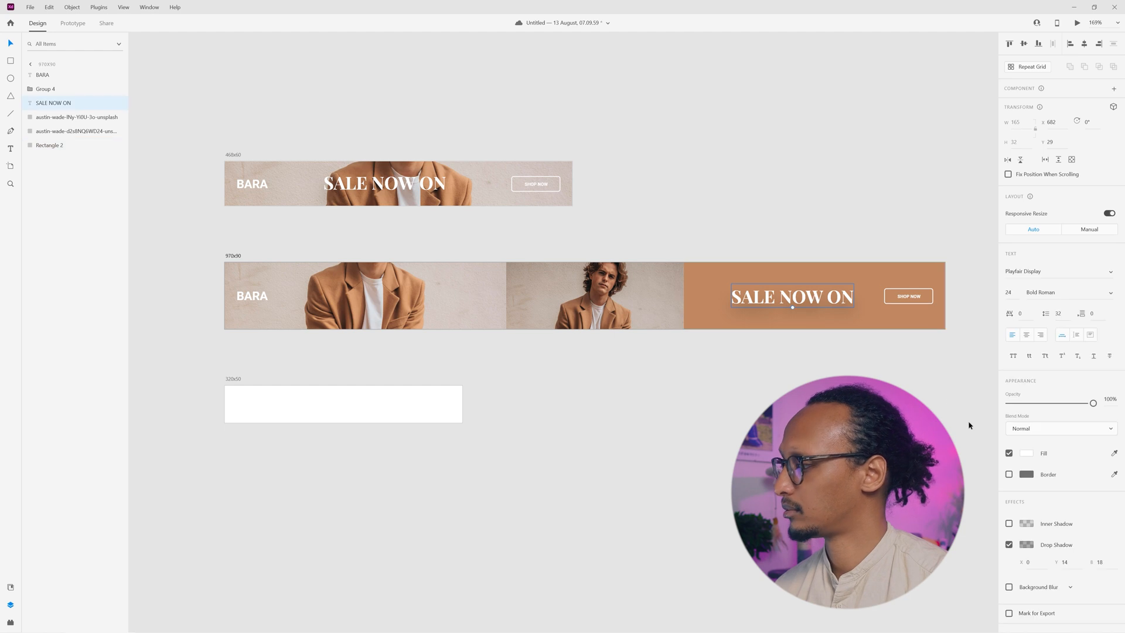
{"action": "left_click", "coordinate": [666, 342]}
{"action": "left_click", "coordinate": [708, 327]}
{"action": "key", "text": "i"}
{"action": "left_click", "coordinate": [632, 283]}
{"action": "key", "text": "i"}
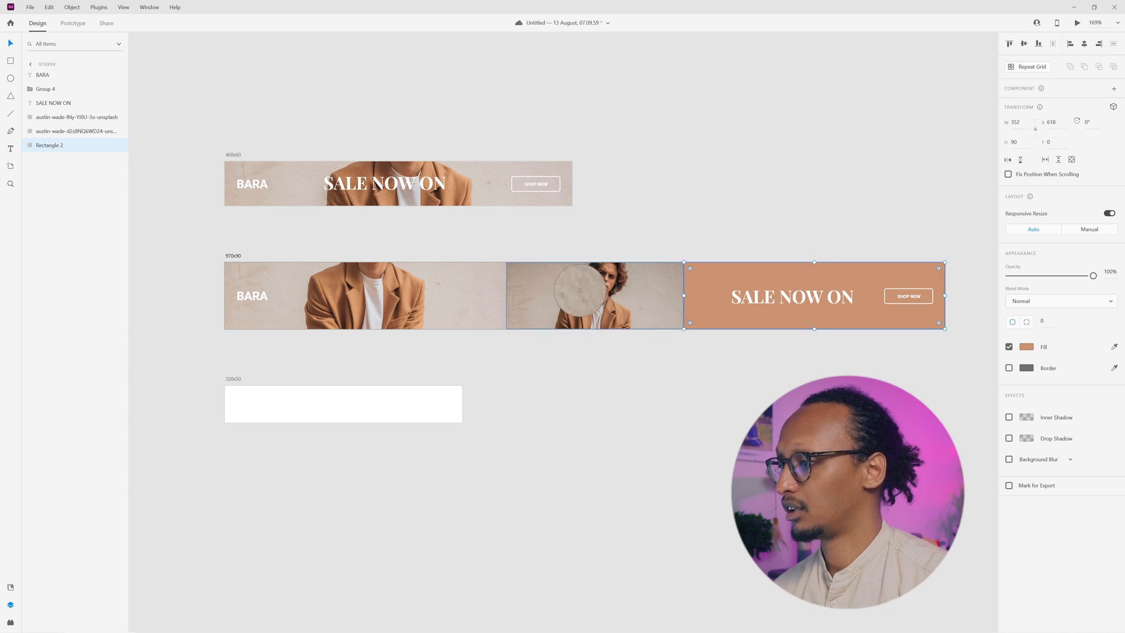
{"action": "left_click", "coordinate": [583, 291]}
{"action": "left_click", "coordinate": [721, 392]}
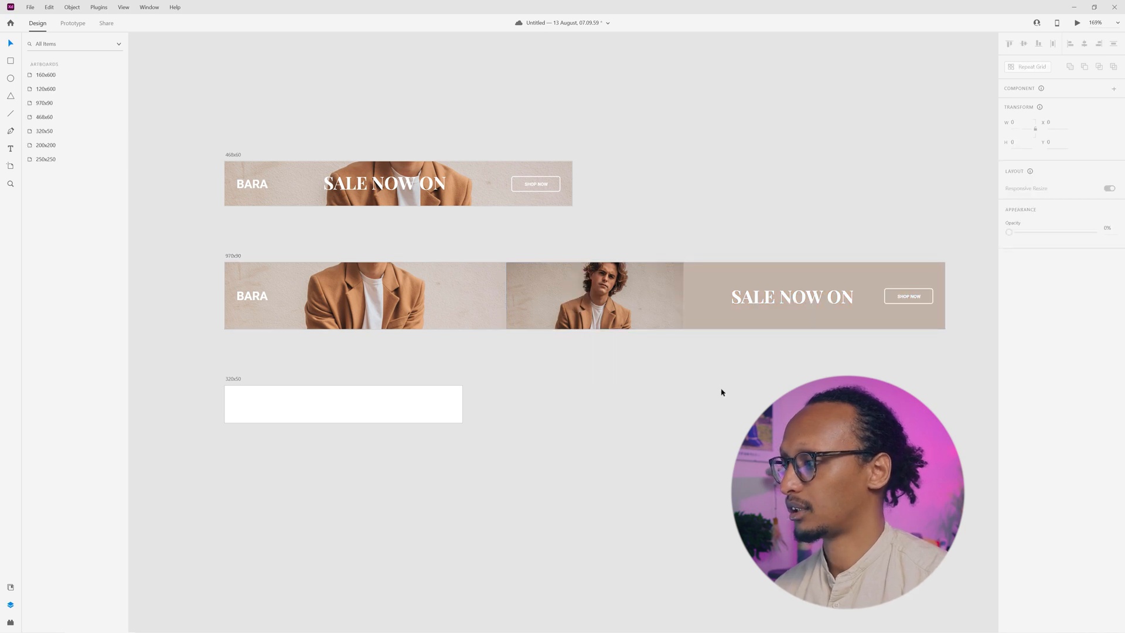
Step: Enlarge SALE NOW ON in the middle of the 970x90 banner and stretch the beige rectangle across the whole artboard behind everything
{"action": "left_click", "coordinate": [755, 296]}
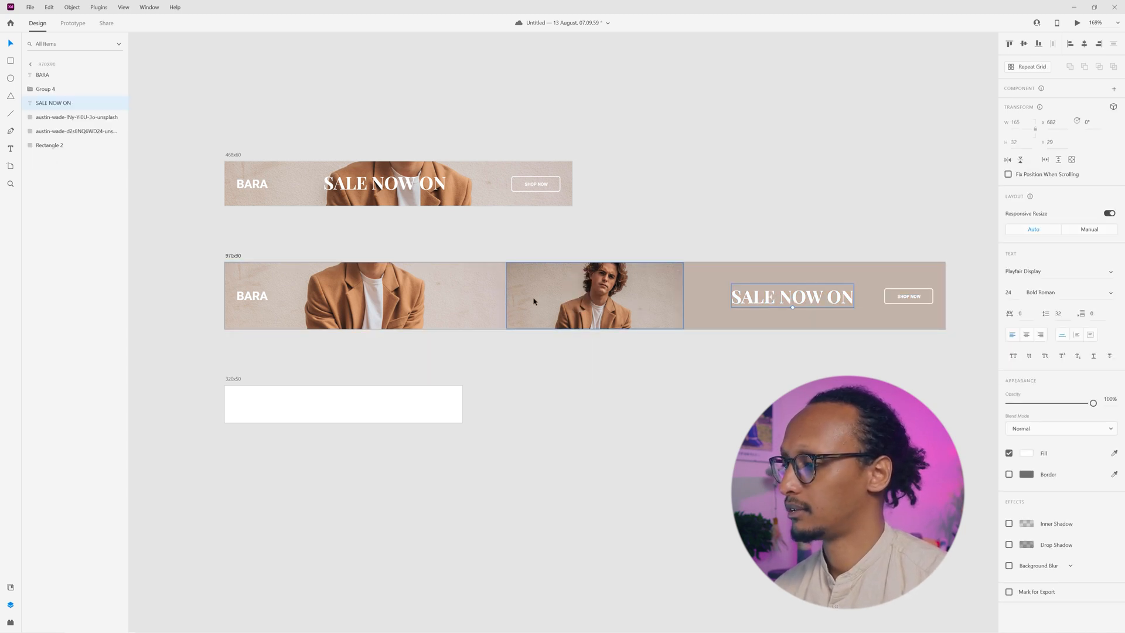
{"action": "left_click_drag", "start_coordinate": [779, 296], "coordinate": [756, 330]}
{"action": "left_click", "coordinate": [893, 311]}
{"action": "left_click_drag", "start_coordinate": [685, 295], "coordinate": [438, 315]}
{"action": "left_click_drag", "start_coordinate": [219, 317], "coordinate": [225, 316]}
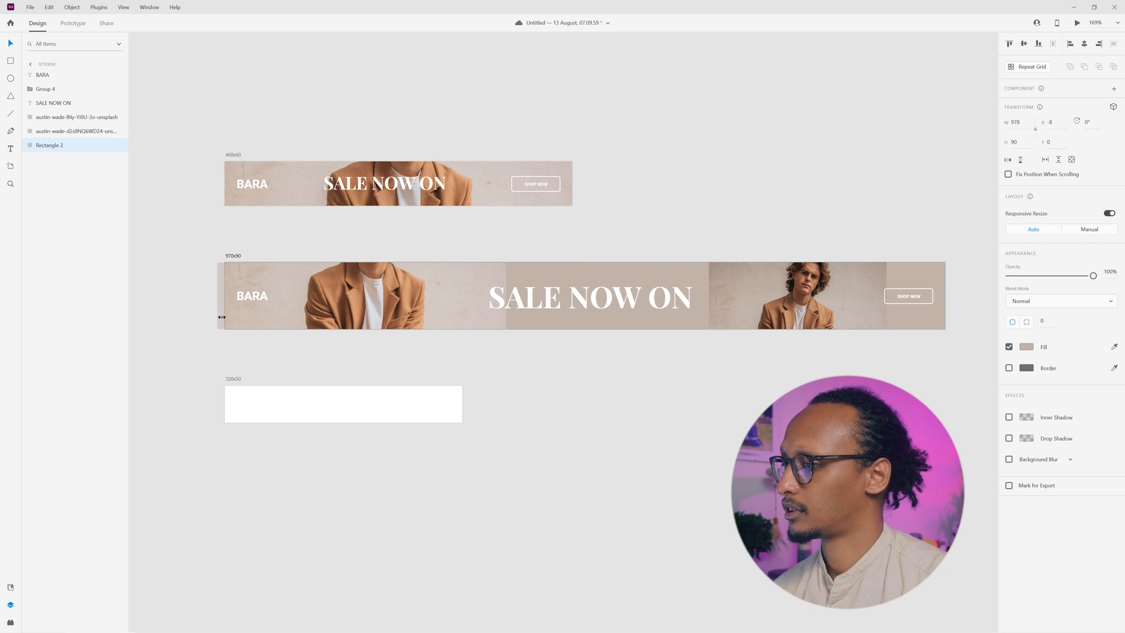
Step: Narrow the first photo around the BARA end and place the second photo flush behind SHOP NOW, widened to 276 px
{"action": "left_click", "coordinate": [469, 314]}
{"action": "left_click_drag", "start_coordinate": [506, 295], "coordinate": [444, 311]}
{"action": "left_click", "coordinate": [848, 302]}
{"action": "left_click_drag", "start_coordinate": [849, 302], "coordinate": [907, 302]}
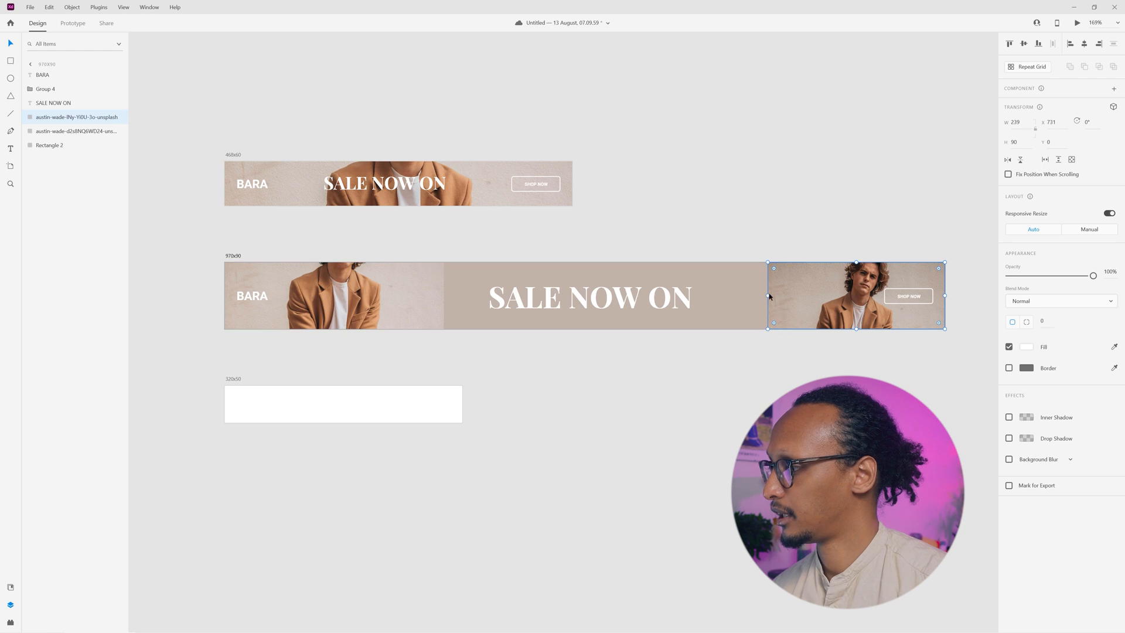
{"action": "left_click_drag", "start_coordinate": [769, 294], "coordinate": [733, 299]}
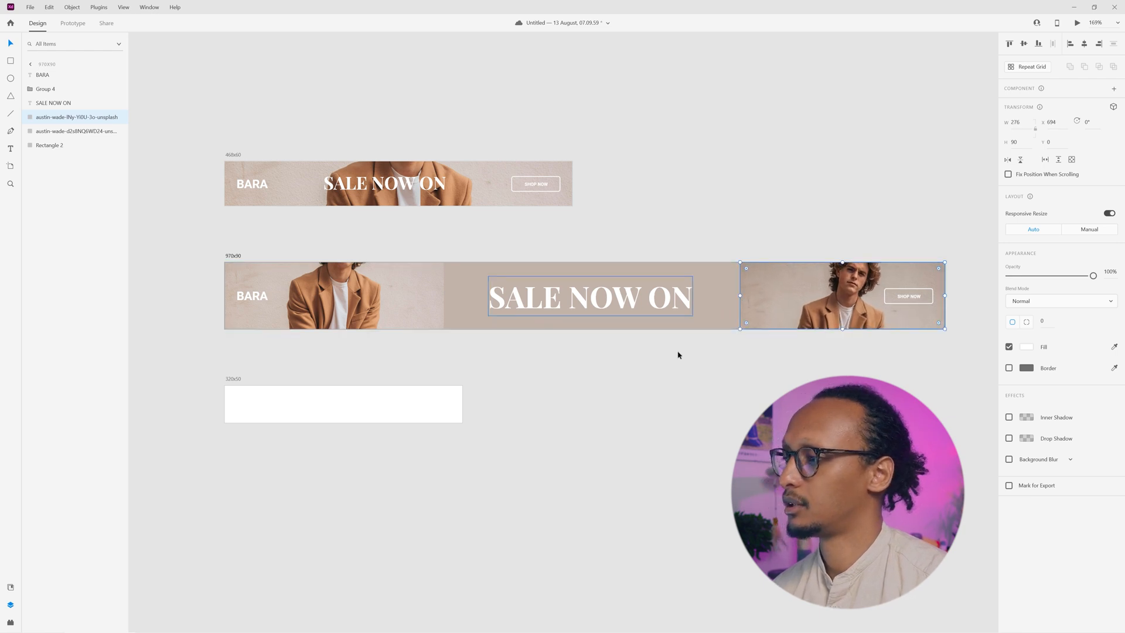
{"action": "left_click", "coordinate": [708, 384]}
Step: Copy the 468x60 banner's elements onto the 320x50 artboard and fit them to its size
{"action": "scroll", "coordinate": [708, 384], "scroll_direction": "down", "scroll_amount": 3}
{"action": "left_click_drag", "start_coordinate": [739, 434], "coordinate": [711, 340]}
{"action": "scroll", "coordinate": [463, 209], "scroll_direction": "up", "scroll_amount": 3}
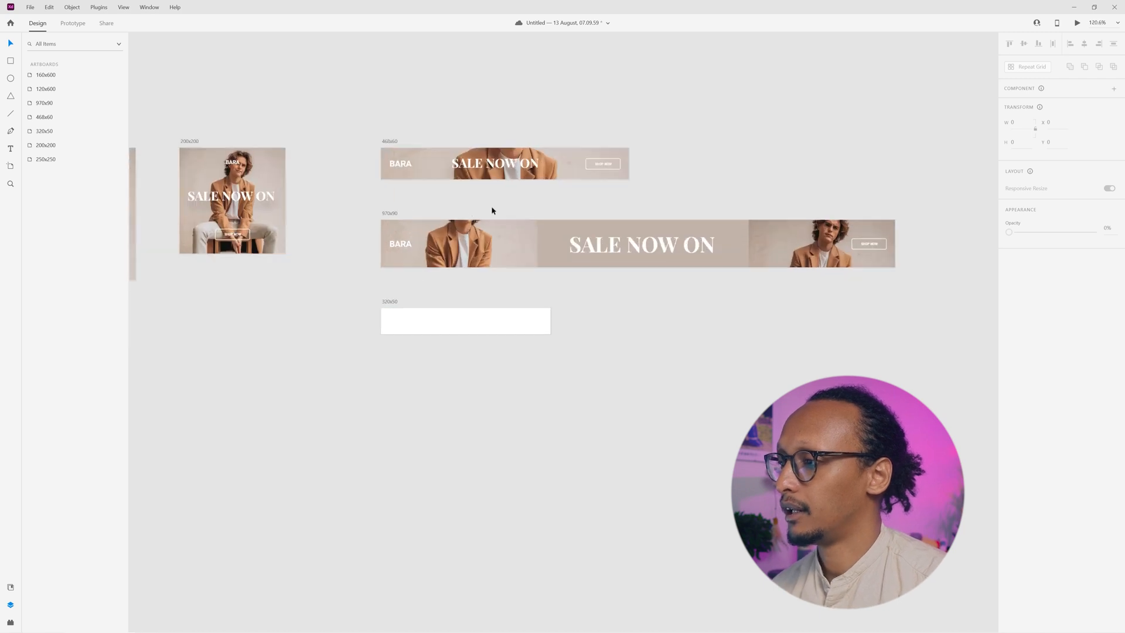
{"action": "left_click_drag", "start_coordinate": [716, 197], "coordinate": [336, 119]}
{"action": "left_click_drag", "start_coordinate": [399, 142], "coordinate": [379, 348]}
{"action": "left_click_drag", "start_coordinate": [695, 394], "coordinate": [586, 386]}
{"action": "left_click", "coordinate": [625, 409]}
{"action": "scroll", "coordinate": [377, 377], "scroll_direction": "up", "scroll_amount": 4}
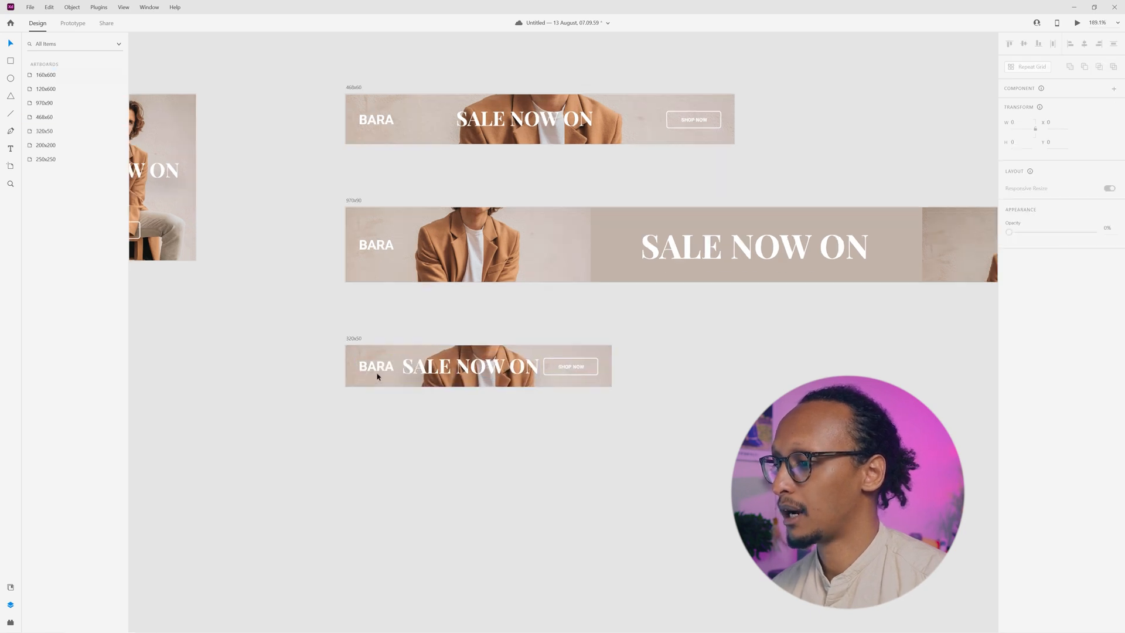
Step: Reduce the 320x50 banner's SALE NOW ON to size 16 and BARA to size 12, aligning both vertically with the button
{"action": "left_click", "coordinate": [512, 378]}
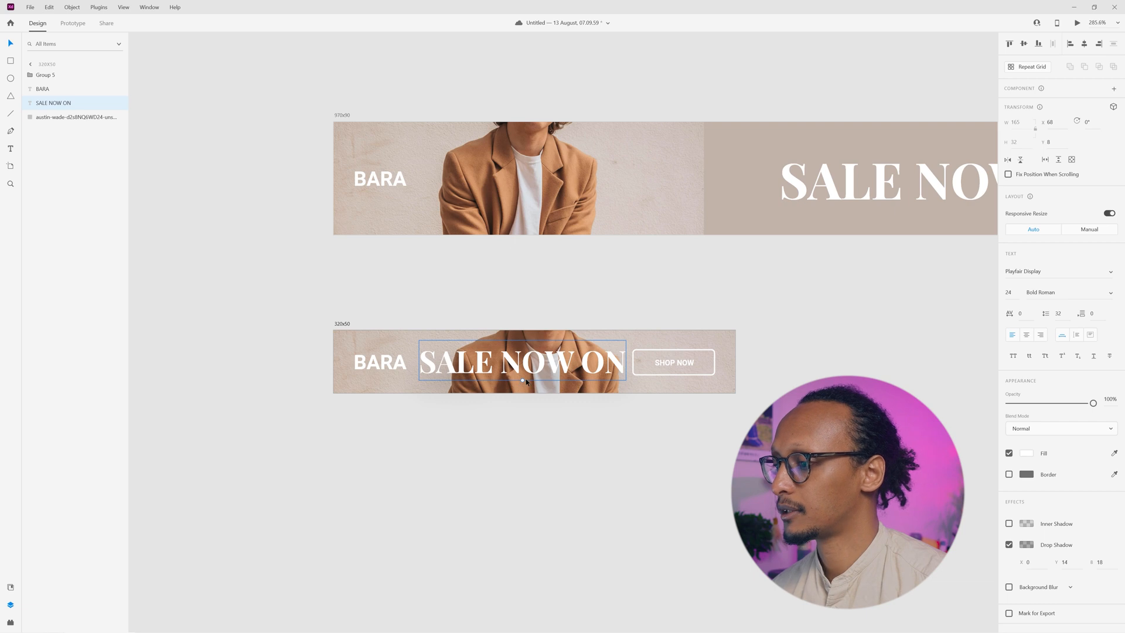
{"action": "left_click_drag", "start_coordinate": [522, 378], "coordinate": [531, 359]}
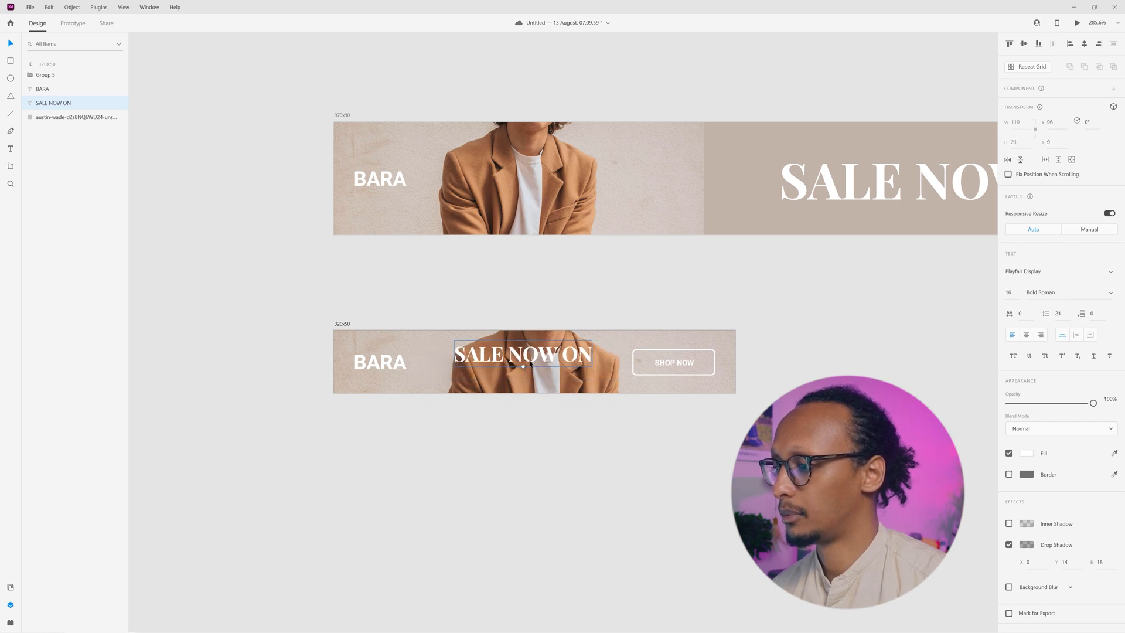
{"action": "key", "text": "shift+m"}
{"action": "left_click", "coordinate": [392, 368]}
{"action": "left_click_drag", "start_coordinate": [380, 371], "coordinate": [378, 369]}
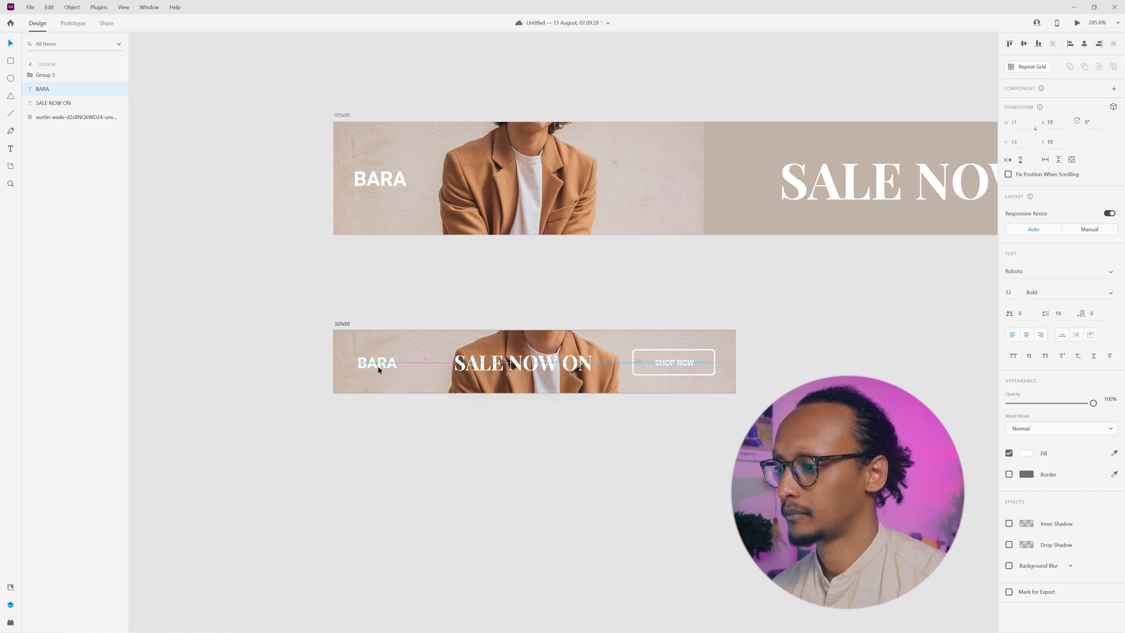
{"action": "left_click", "coordinate": [527, 440]}
Step: Copy the 250x250 banner's elements onto the 160x600 artboard and stretch them to fill it
{"action": "key", "text": "ctrl+1"}
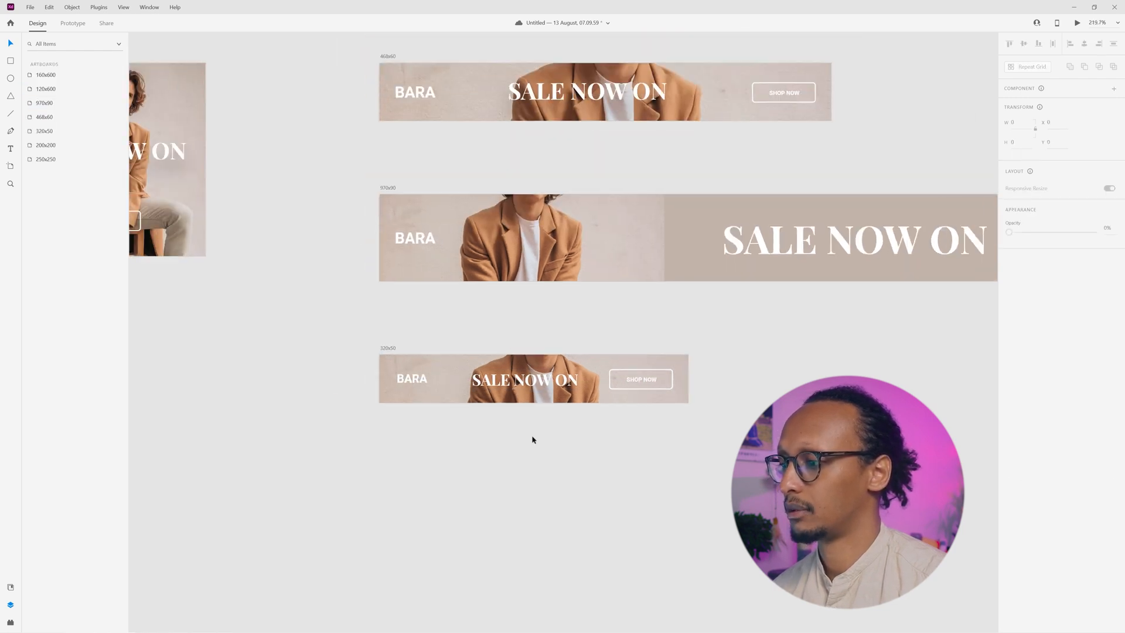
{"action": "left_click_drag", "start_coordinate": [374, 459], "coordinate": [741, 350]}
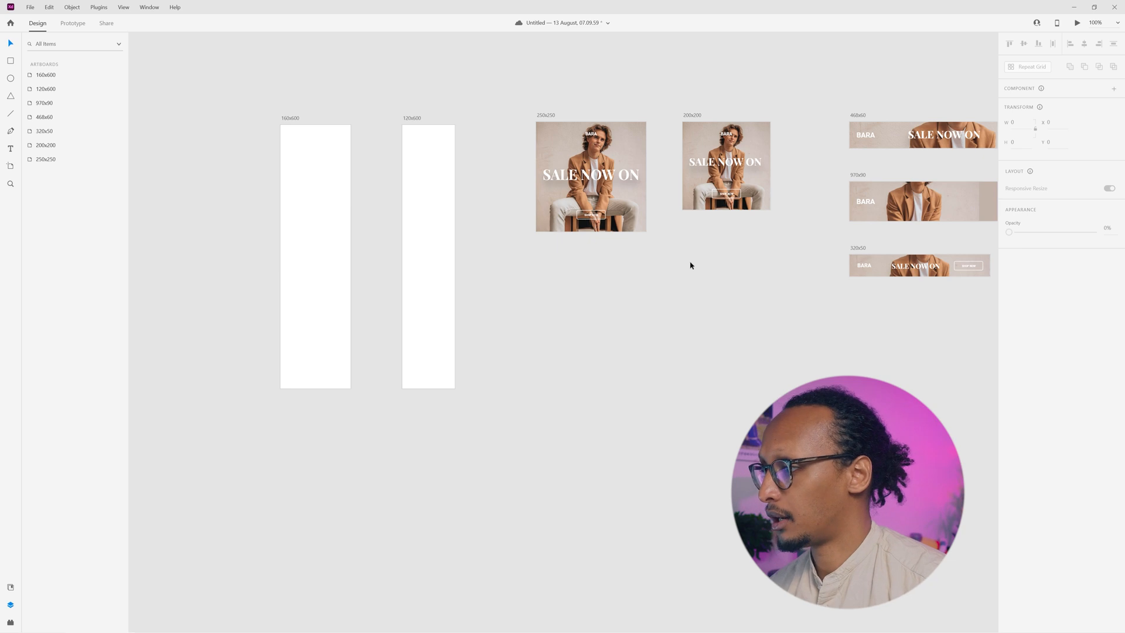
{"action": "left_click_drag", "start_coordinate": [652, 245], "coordinate": [318, 145]}
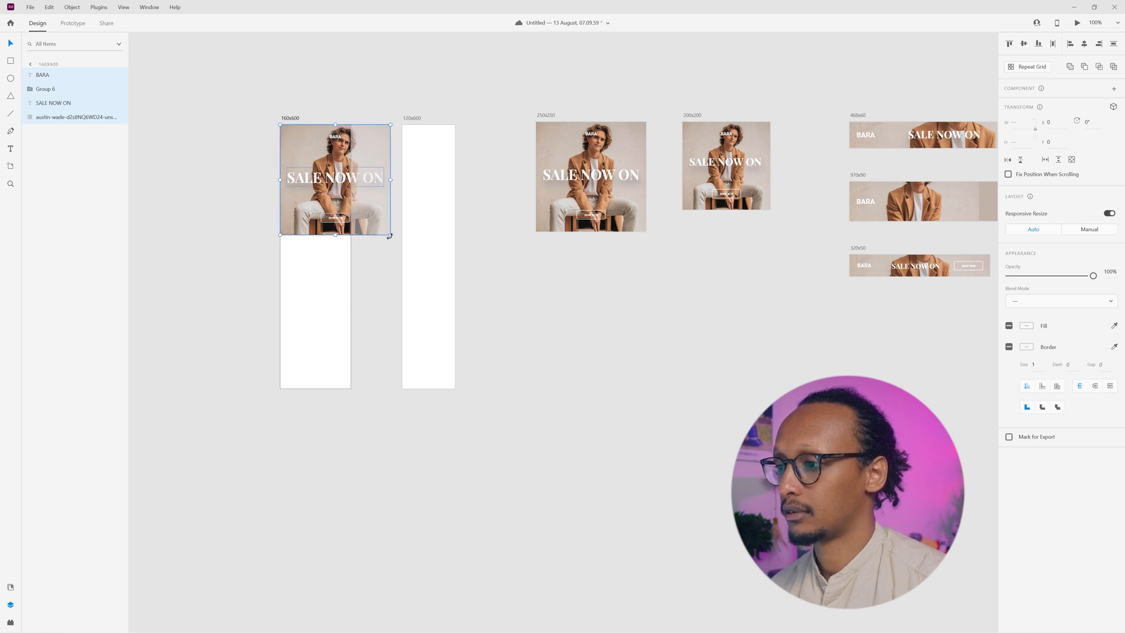
{"action": "left_click_drag", "start_coordinate": [350, 277], "coordinate": [350, 389]}
{"action": "scroll", "coordinate": [324, 434], "scroll_direction": "up", "scroll_amount": 5}
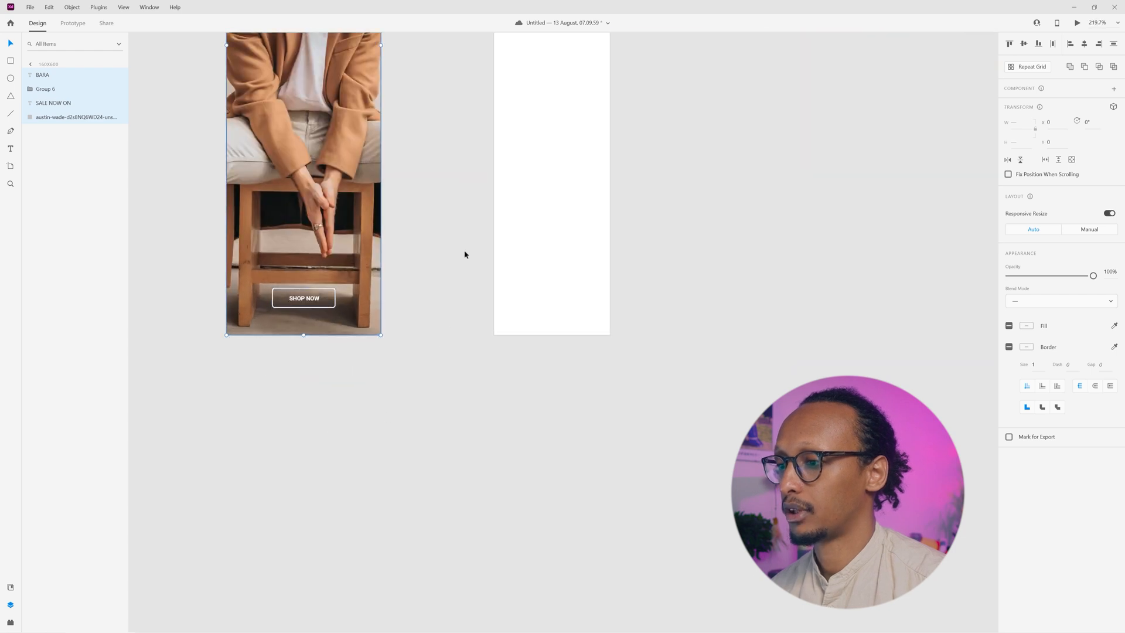
Step: Reposition the photo inside its frame on the 160x600 artboard so the man's face and hands show
{"action": "scroll", "coordinate": [464, 254], "scroll_direction": "down", "scroll_amount": 2}
{"action": "left_click_drag", "start_coordinate": [453, 210], "coordinate": [477, 398]}
{"action": "double_click", "coordinate": [371, 185]}
{"action": "left_click_drag", "start_coordinate": [372, 185], "coordinate": [366, 121]}
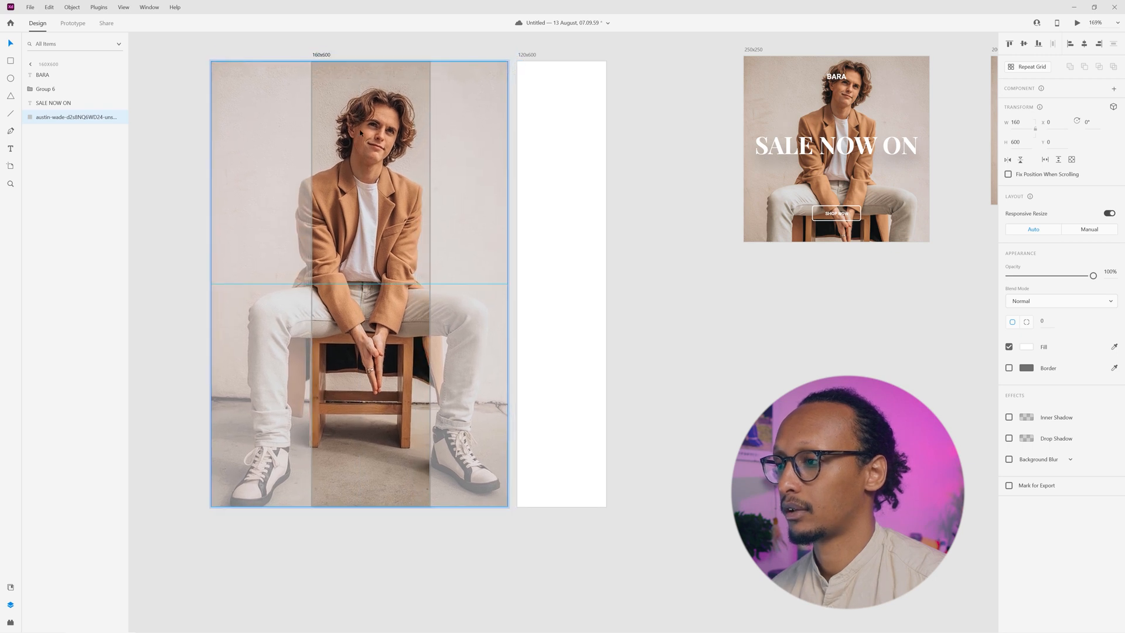
{"action": "left_click", "coordinate": [484, 45]}
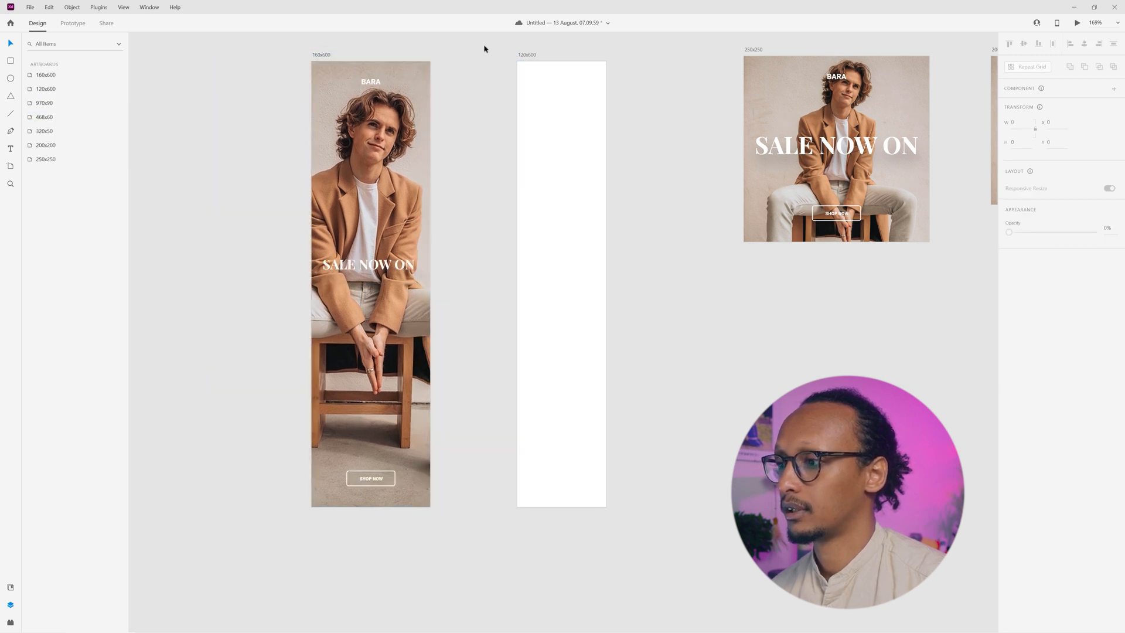
Step: Enlarge the 160x600 banner's SALE NOW ON text to size 21
{"action": "left_click", "coordinate": [368, 267]}
{"action": "left_click_drag", "start_coordinate": [367, 273], "coordinate": [373, 274]}
Step: Try to break the 160x600 banner's SALE NOW ON text into one word per line
{"action": "double_click", "coordinate": [349, 267]}
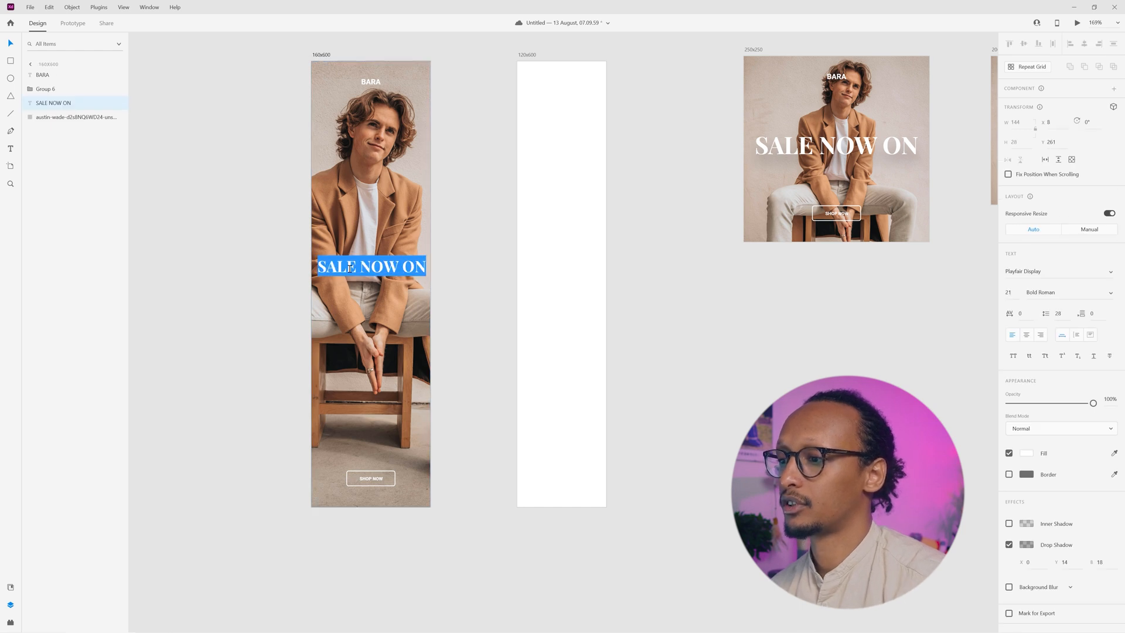
{"action": "left_click", "coordinate": [358, 266]}
{"action": "key", "text": "BackSpace"}
{"action": "key", "text": "Return"}
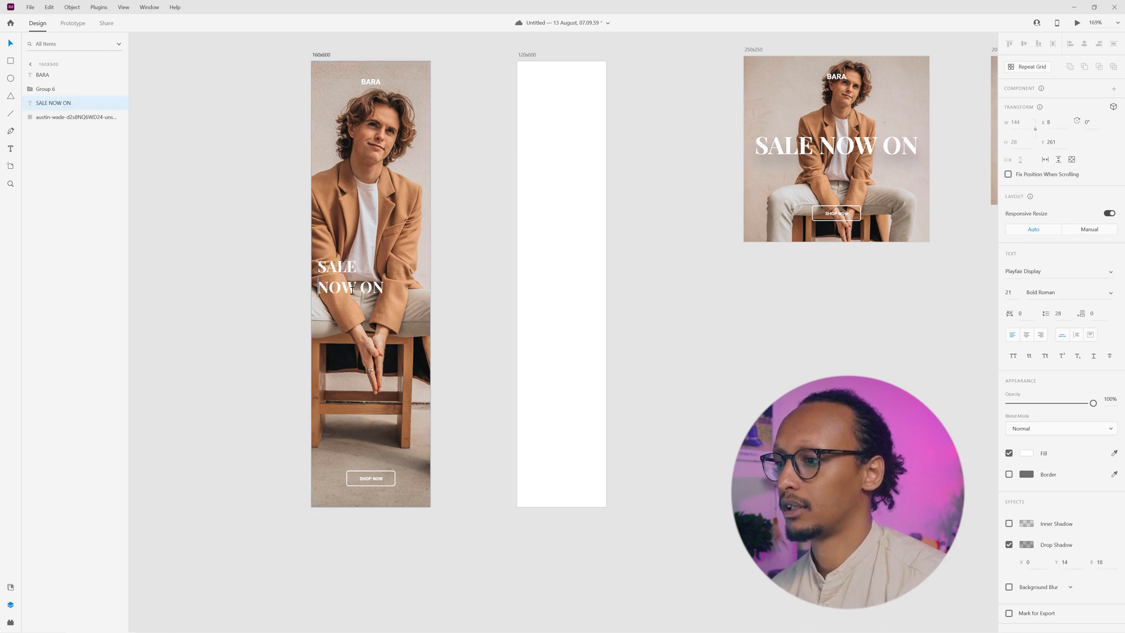
{"action": "left_click", "coordinate": [357, 287]}
{"action": "key", "text": "BackSpace"}
{"action": "key", "text": "Return"}
{"action": "left_click", "coordinate": [239, 287]}
{"action": "key", "text": "ctrl+z"}
{"action": "left_click", "coordinate": [261, 306]}
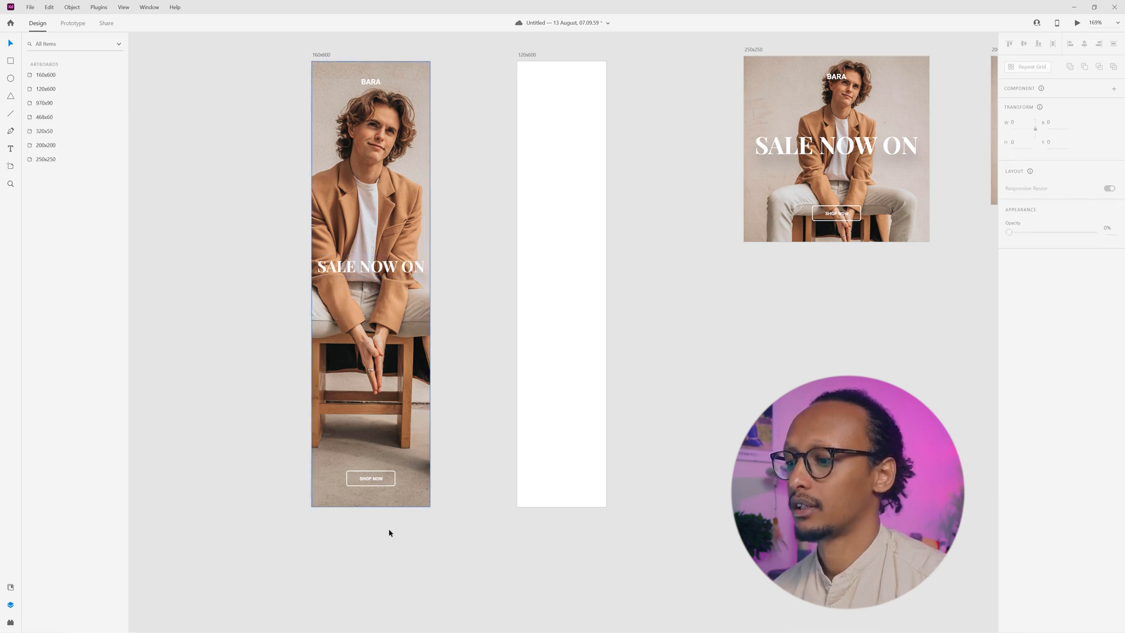
Step: Raise the 160x600 banner's SHOP NOW button to Y 545 and enlarge BARA to size 15
{"action": "left_click_drag", "start_coordinate": [370, 478], "coordinate": [381, 397]}
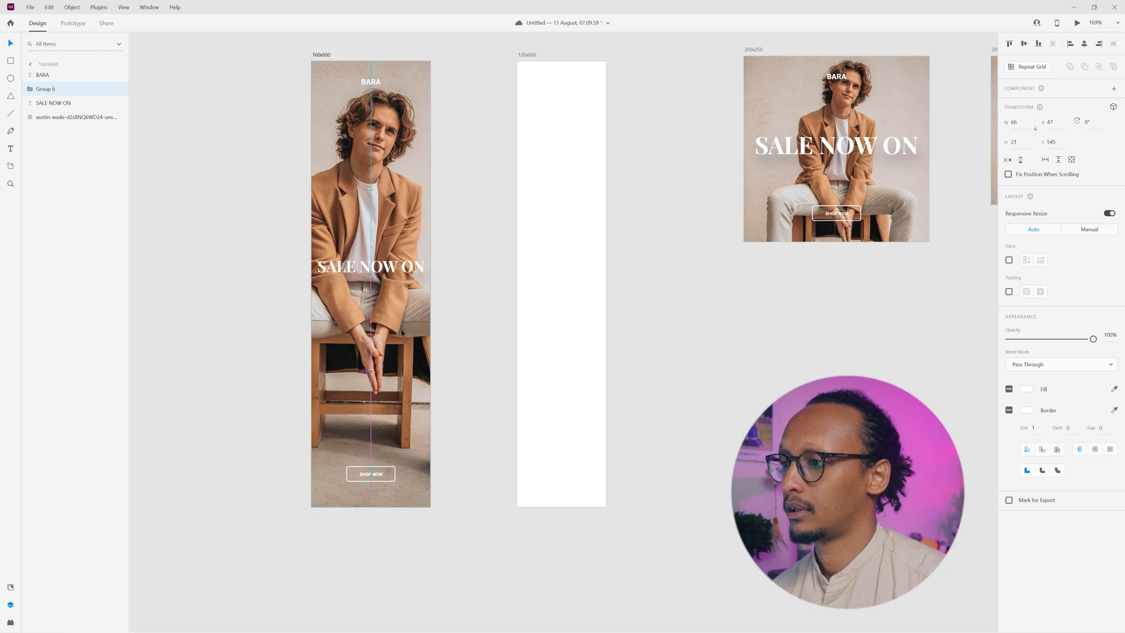
{"action": "left_click", "coordinate": [370, 82]}
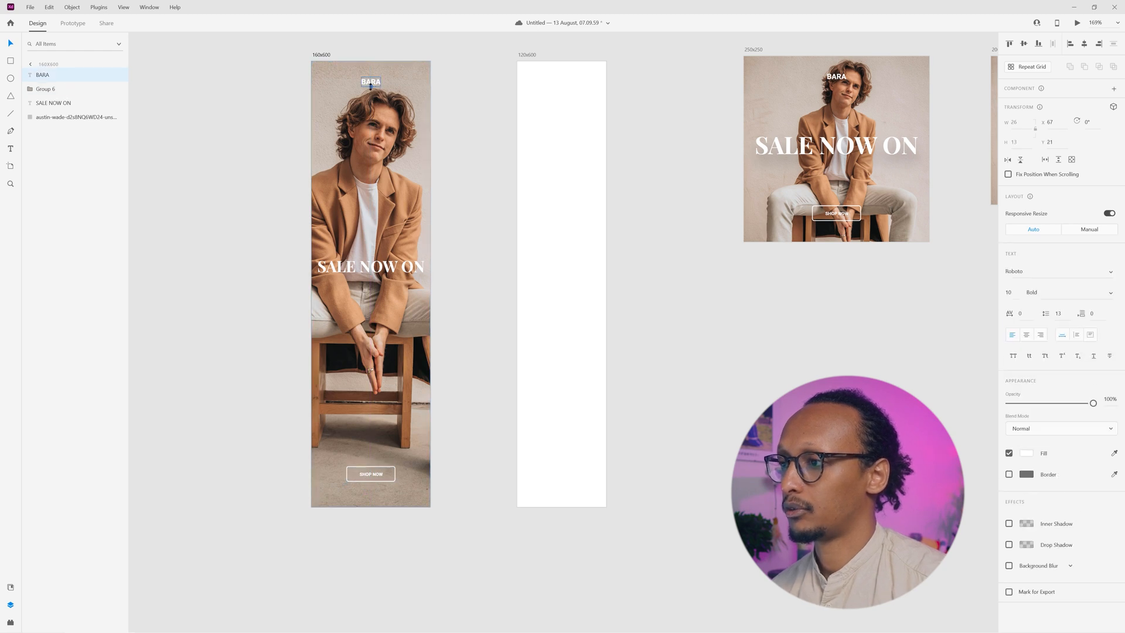
{"action": "left_click_drag", "start_coordinate": [370, 86], "coordinate": [376, 86]}
{"action": "left_click_drag", "start_coordinate": [309, 127], "coordinate": [304, 136]}
{"action": "key", "text": "ctrl+z"}
Step: Copy the 160x600 banner's elements onto the 120x600 artboard and narrow them to its width
{"action": "scroll", "coordinate": [305, 138], "scroll_direction": "down", "scroll_amount": 1}
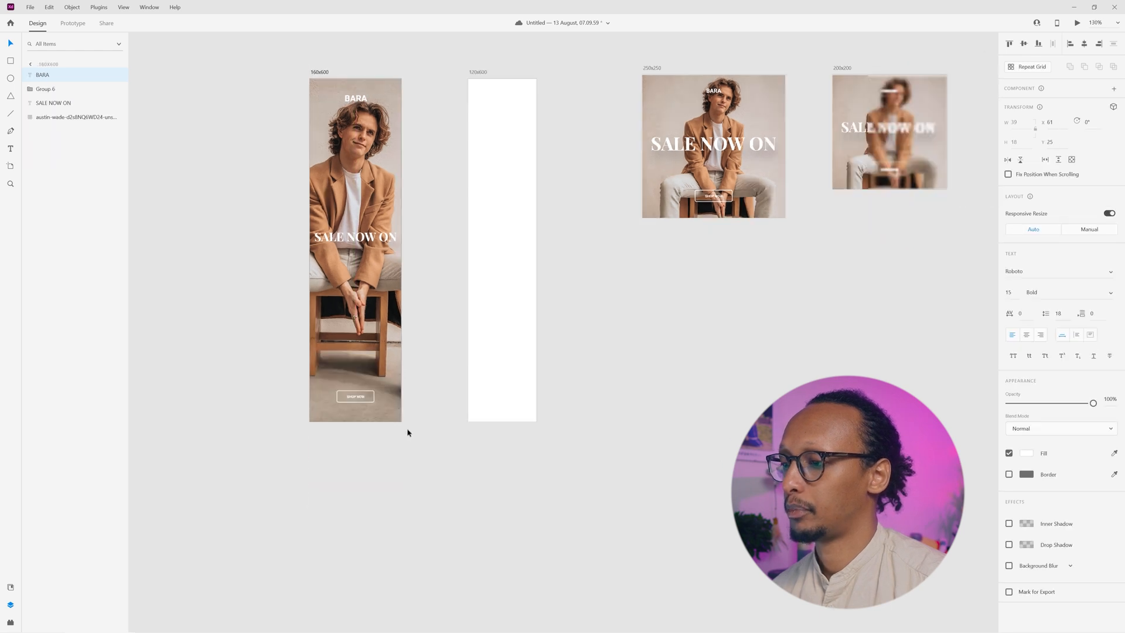
{"action": "left_click_drag", "start_coordinate": [425, 475], "coordinate": [498, 123]}
{"action": "left_click_drag", "start_coordinate": [560, 251], "coordinate": [535, 250]}
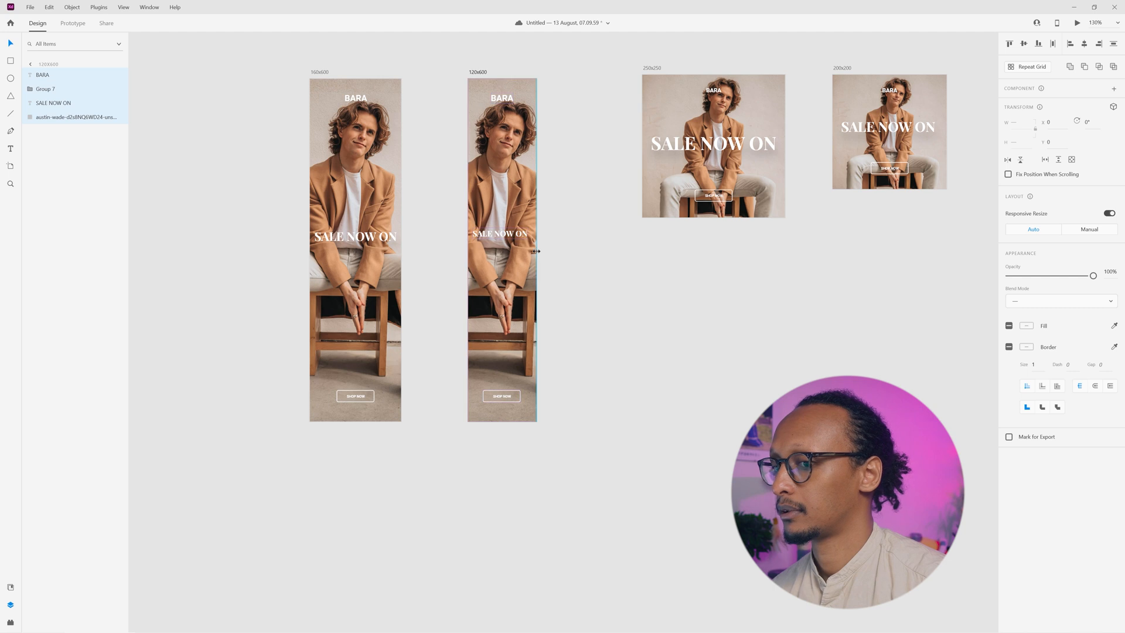
{"action": "left_click", "coordinate": [587, 268]}
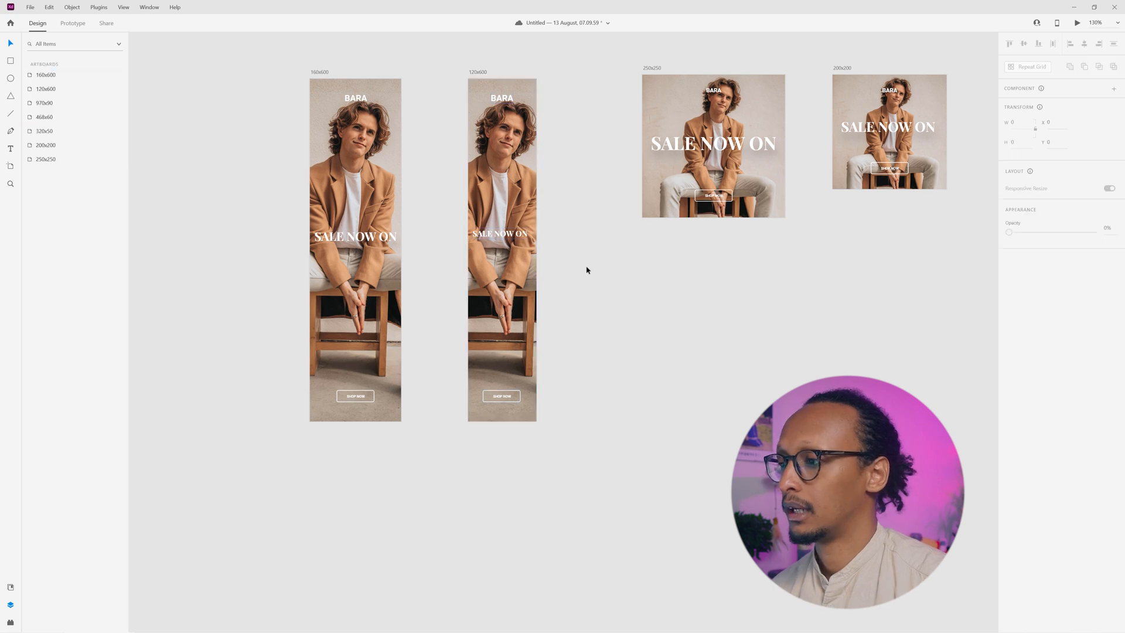
Step: Stack the 120x600 banner's SALE NOW ON one word per line, centre-align the text, and centre it across the artboard
{"action": "left_click", "coordinate": [501, 238]}
{"action": "double_click", "coordinate": [485, 237]}
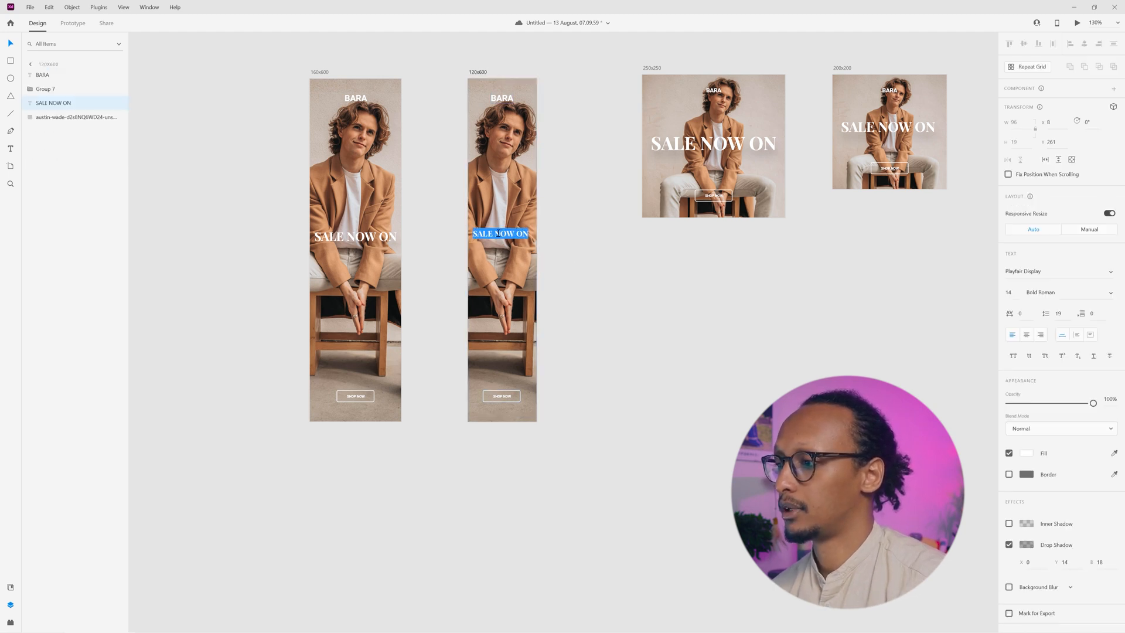
{"action": "left_click", "coordinate": [496, 234]}
{"action": "key", "text": "Return"}
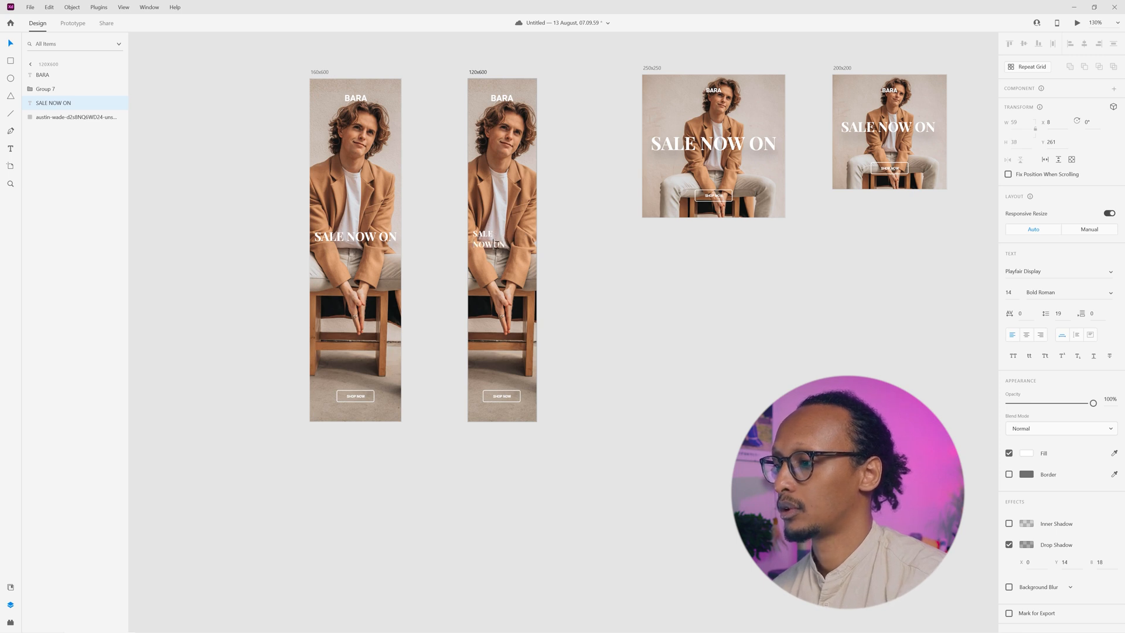
{"action": "left_click", "coordinate": [495, 244]}
{"action": "key", "text": "Return"}
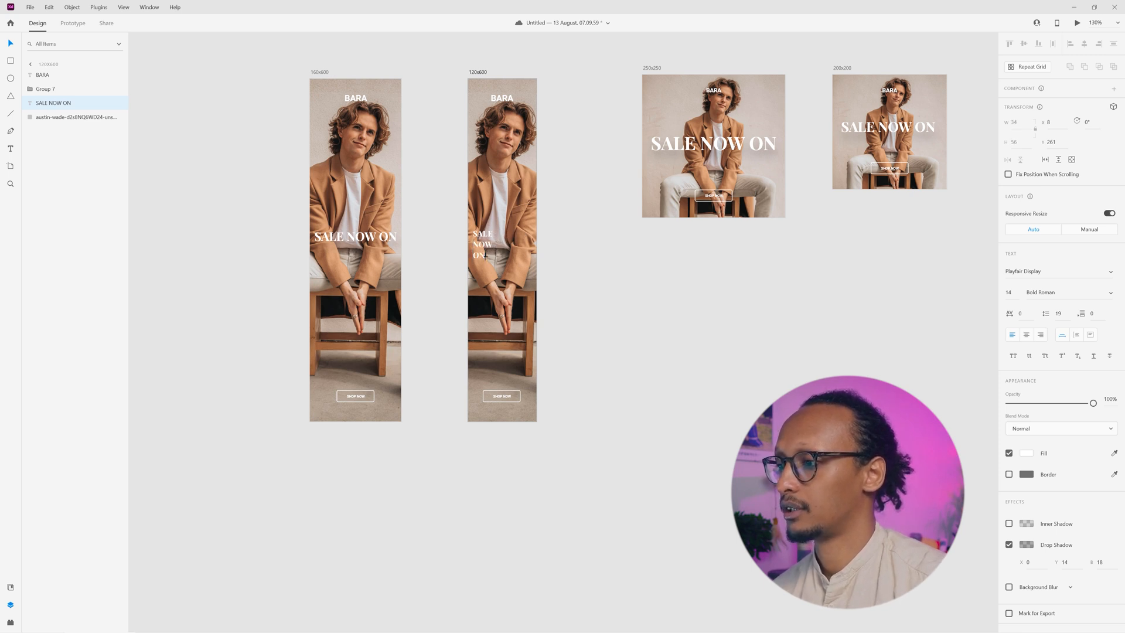
{"action": "key", "text": "ctrl+a"}
{"action": "left_click", "coordinate": [1030, 337]}
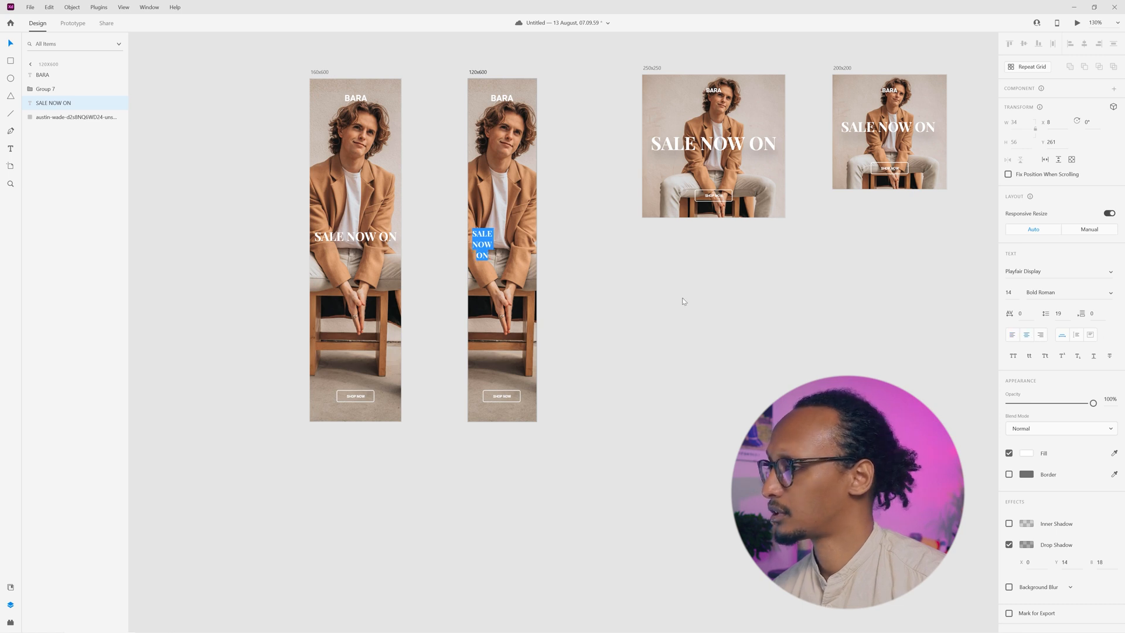
{"action": "key", "text": "Escape"}
{"action": "left_click_drag", "start_coordinate": [482, 244], "coordinate": [500, 243]}
Step: Enlarge the words SALE and NOW on the 120x600 banner to size 38 with line spacing 37
{"action": "double_click", "coordinate": [497, 236]}
{"action": "left_click_drag", "start_coordinate": [492, 233], "coordinate": [524, 244]}
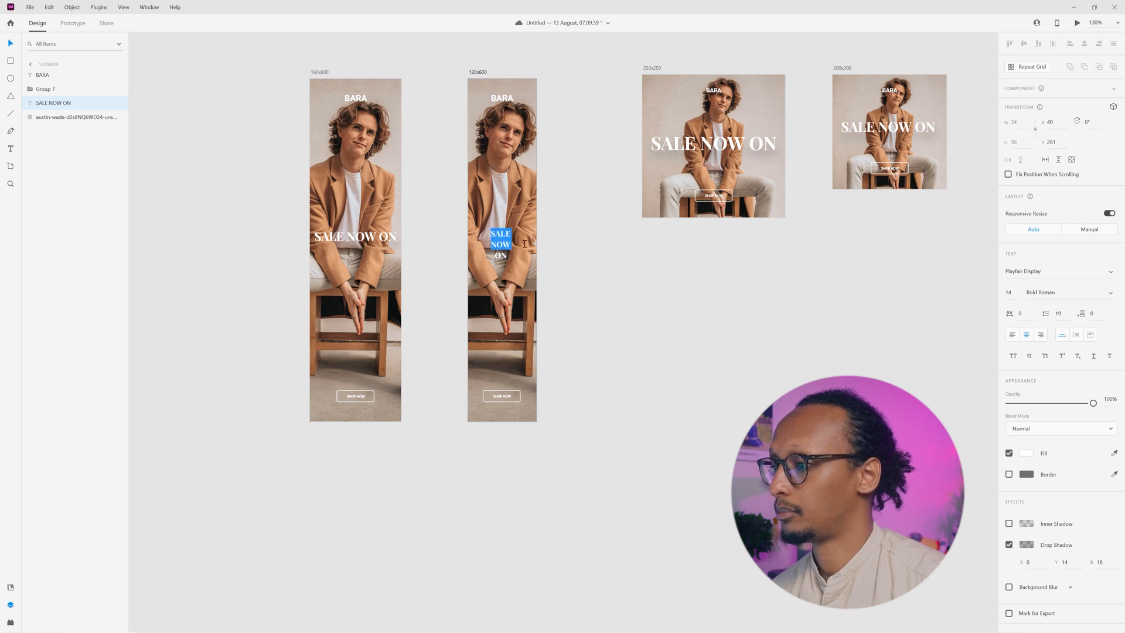
{"action": "mouse_move", "coordinate": [1009, 291]}
{"action": "left_mouse_down"}
{"action": "mouse_move", "coordinate": [1023, 267]}
{"action": "mouse_move", "coordinate": [1021, 286]}
{"action": "left_mouse_up"}
{"action": "left_click_drag", "start_coordinate": [1066, 316], "coordinate": [1064, 323]}
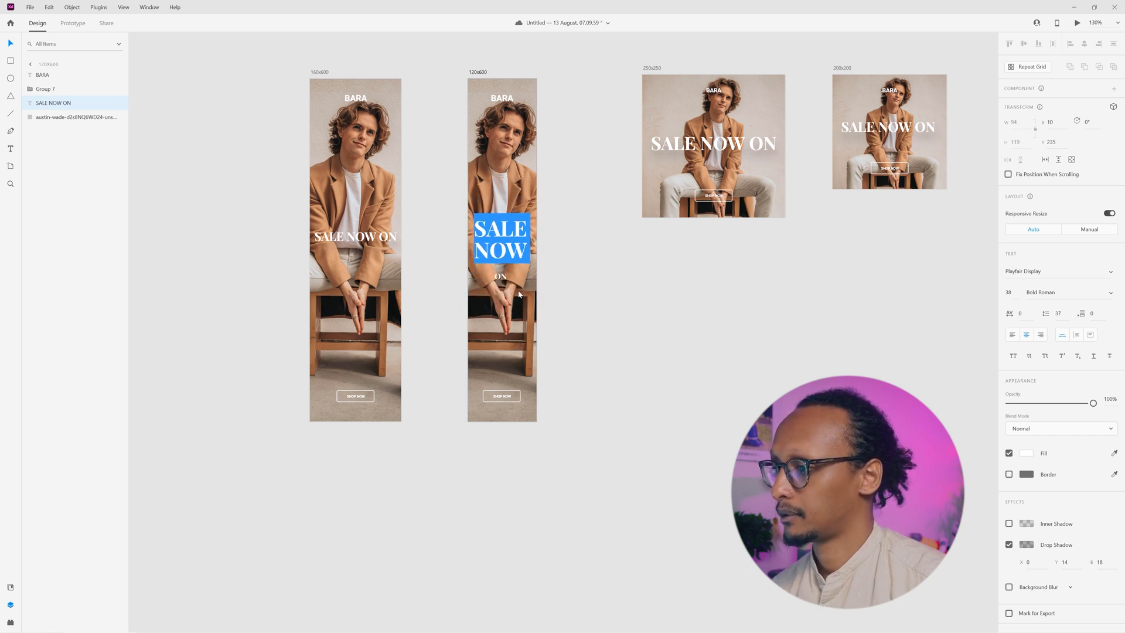
Step: Enlarge the word ON in the stacked headline to size 64 and set the line spacing to 32
{"action": "left_click_drag", "start_coordinate": [511, 280], "coordinate": [481, 279]}
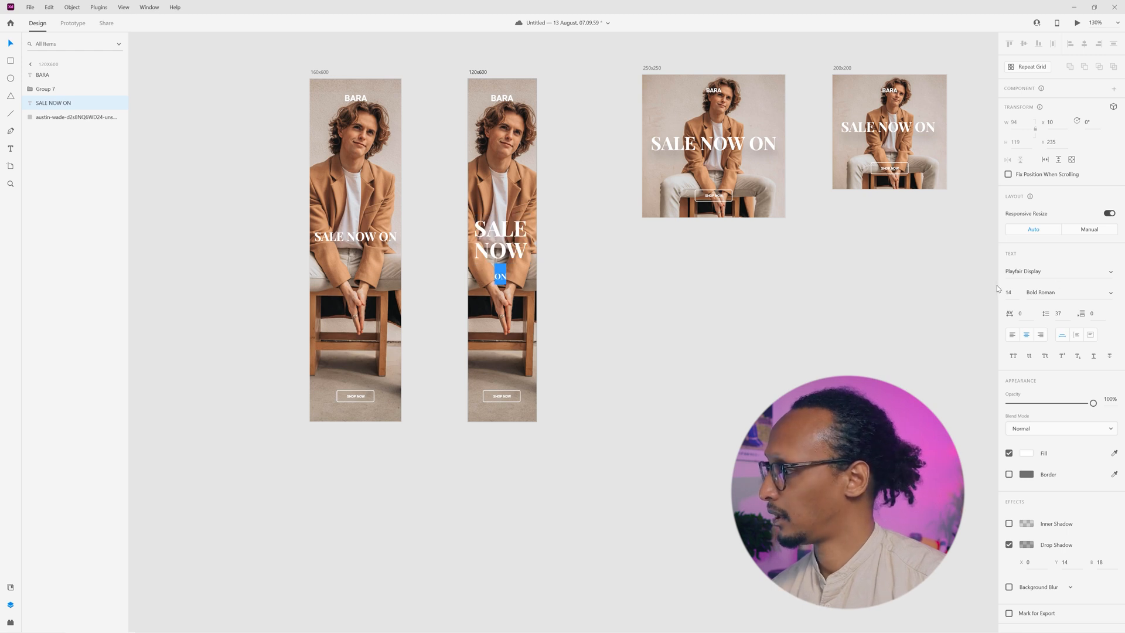
{"action": "left_click_drag", "start_coordinate": [1014, 291], "coordinate": [1034, 268]}
{"action": "mouse_move", "coordinate": [1060, 317]}
{"action": "left_mouse_down"}
{"action": "mouse_move", "coordinate": [1065, 299]}
{"action": "mouse_move", "coordinate": [1057, 313]}
{"action": "left_mouse_up"}
{"action": "key", "text": "ctrl+shift+period"}
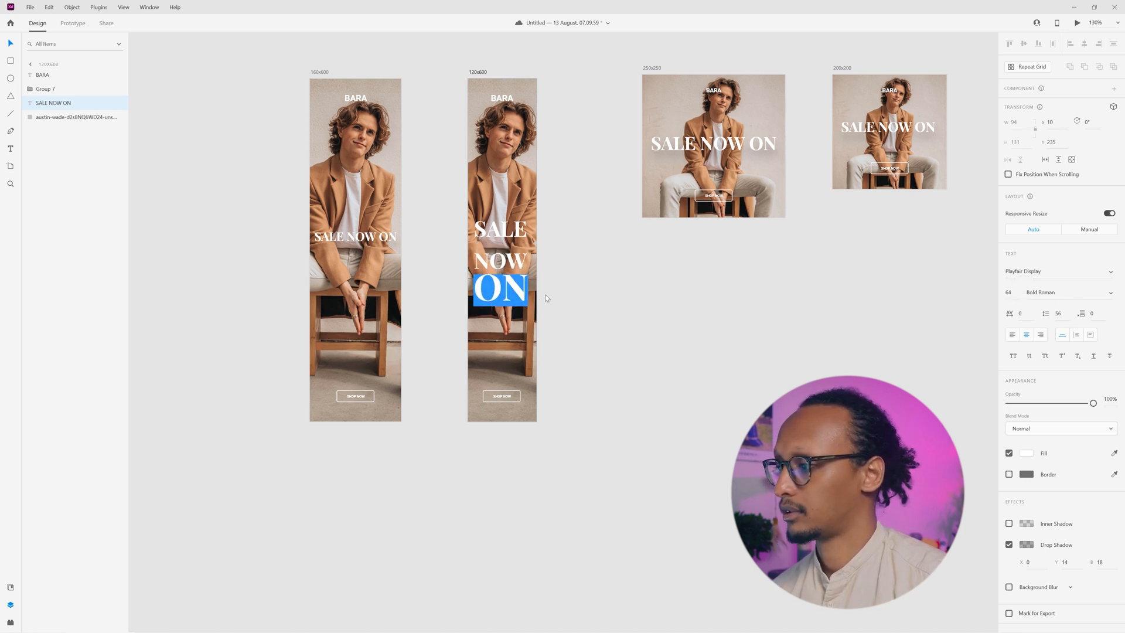
{"action": "left_click_drag", "start_coordinate": [1056, 310], "coordinate": [1059, 327]}
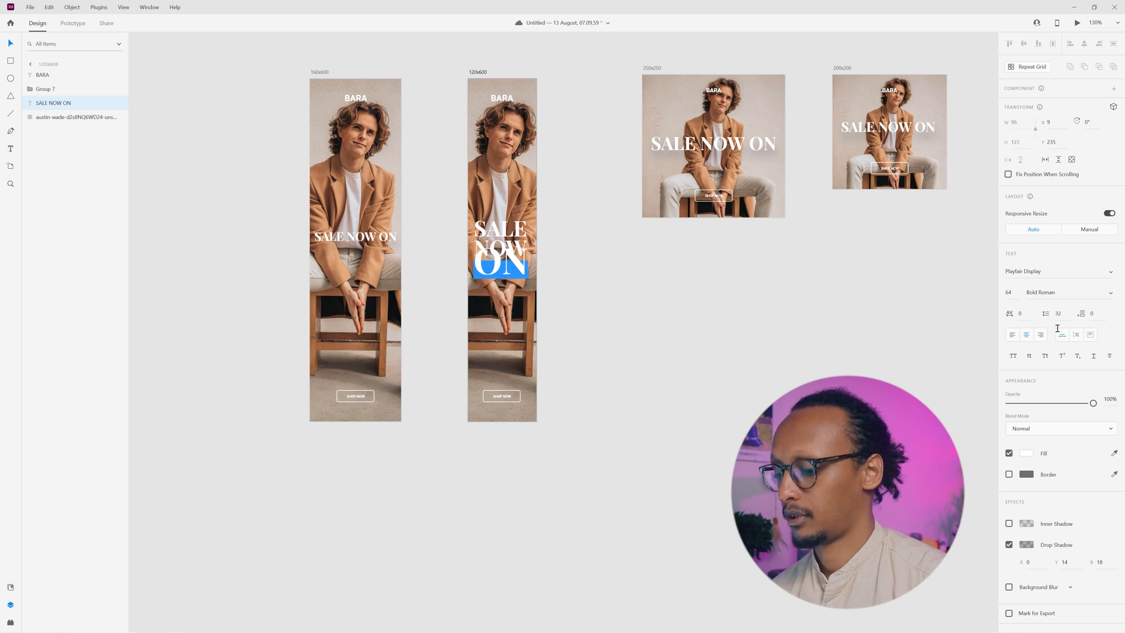
Step: Remove ON from the stacked headline and place a duplicate text object reading ON below SALE NOW
{"action": "key", "text": "BackSpace"}
{"action": "key", "text": "Escape"}
{"action": "left_click", "coordinate": [509, 332]}
{"action": "left_click_drag", "start_coordinate": [501, 246], "coordinate": [500, 297]}
{"action": "double_click", "coordinate": [500, 297]}
{"action": "type", "text": "ON"}
{"action": "key", "text": "Escape"}
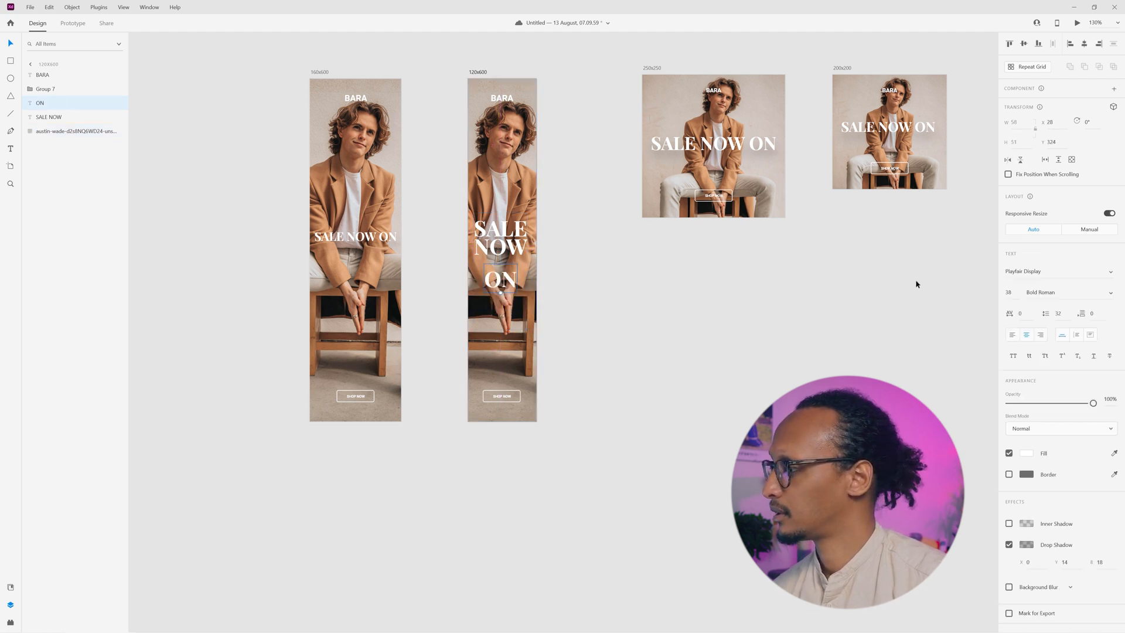
Step: Enlarge the separate ON text to about 100 px wide and move it close beneath SALE NOW
{"action": "left_click", "coordinate": [1008, 292]}
{"action": "key", "text": "Up"}
{"action": "key", "text": "Up"}
{"action": "key", "text": "Up"}
{"action": "key", "text": "Up"}
{"action": "key", "text": "Up"}
{"action": "key", "text": "Up"}
{"action": "key", "text": "Up"}
{"action": "key", "text": "Up"}
{"action": "key", "text": "Up"}
{"action": "key", "text": "Up"}
{"action": "key", "text": "Up"}
{"action": "key", "text": "Up"}
{"action": "key", "text": "Up"}
{"action": "key", "text": "Up"}
{"action": "key", "text": "Up"}
{"action": "key", "text": "Up"}
{"action": "key", "text": "Up"}
{"action": "key", "text": "Up"}
{"action": "key", "text": "Up"}
{"action": "key", "text": "Up"}
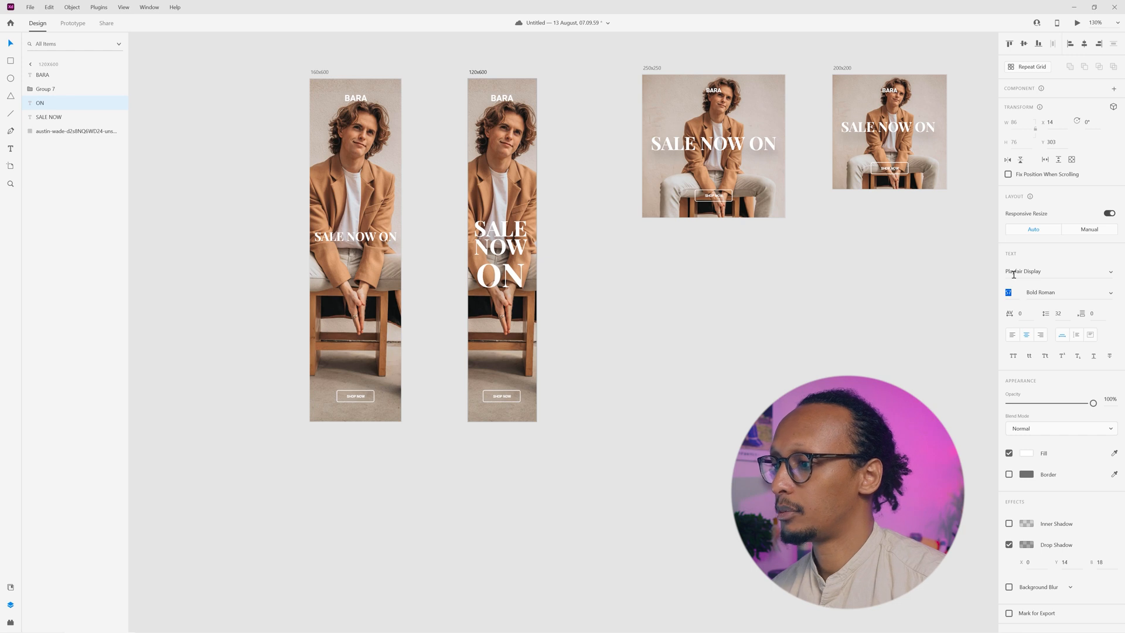
{"action": "key", "text": "Down"}
{"action": "key", "text": "Down"}
{"action": "key", "text": "Down"}
{"action": "key", "text": "Down"}
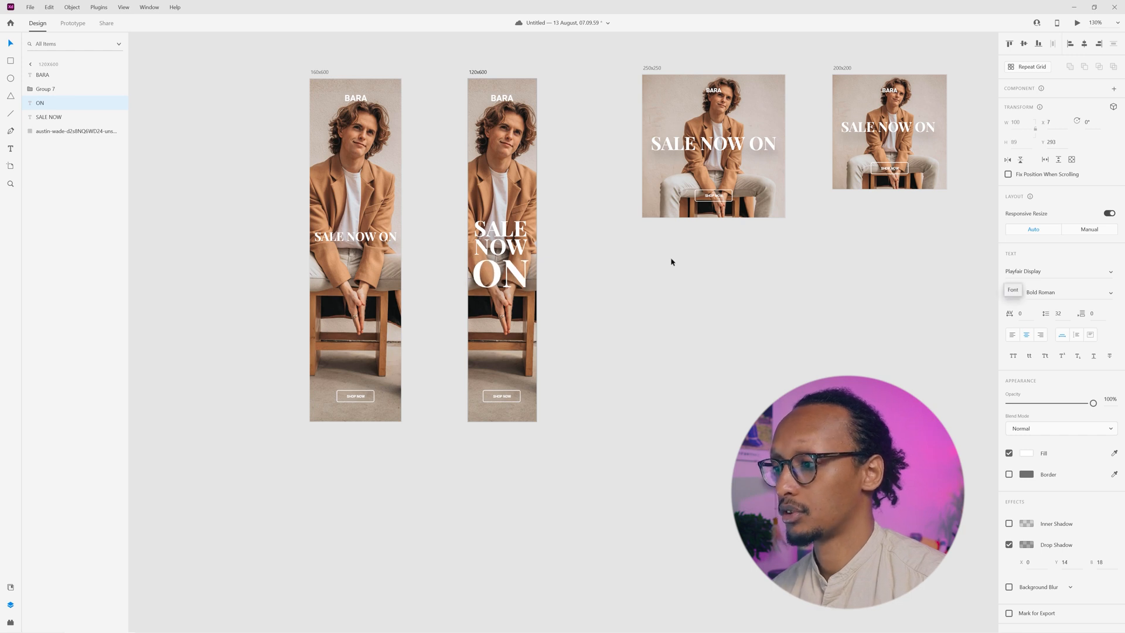
{"action": "left_click_drag", "start_coordinate": [487, 272], "coordinate": [487, 273]}
{"action": "key", "text": "Escape"}
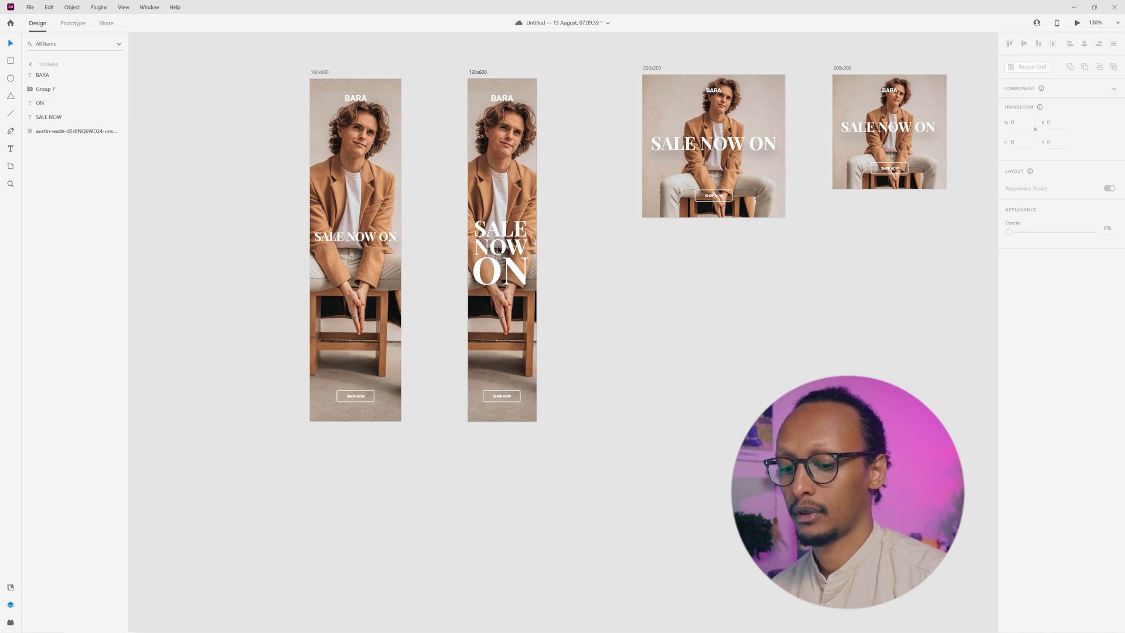
Step: Move SALE NOW and ON together down the 120x600 banner to Y 382, just above the SHOP NOW button
{"action": "left_click", "coordinate": [500, 279]}
{"action": "left_click", "coordinate": [494, 286], "text": "shift"}
{"action": "left_click_drag", "start_coordinate": [493, 287], "coordinate": [516, 365]}
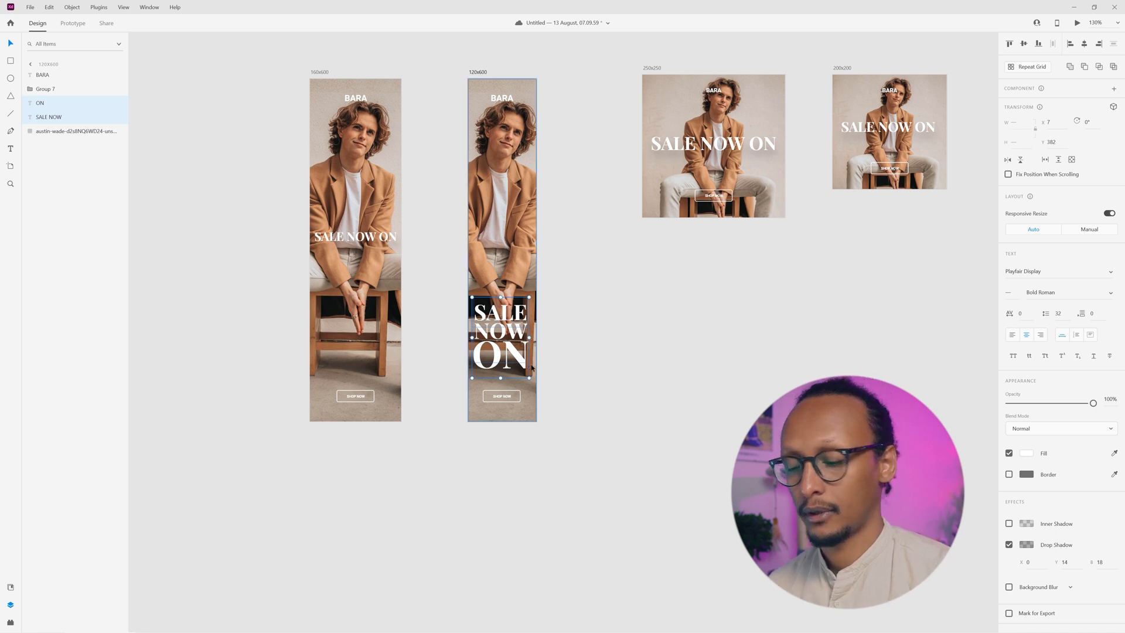
{"action": "left_click", "coordinate": [574, 403]}
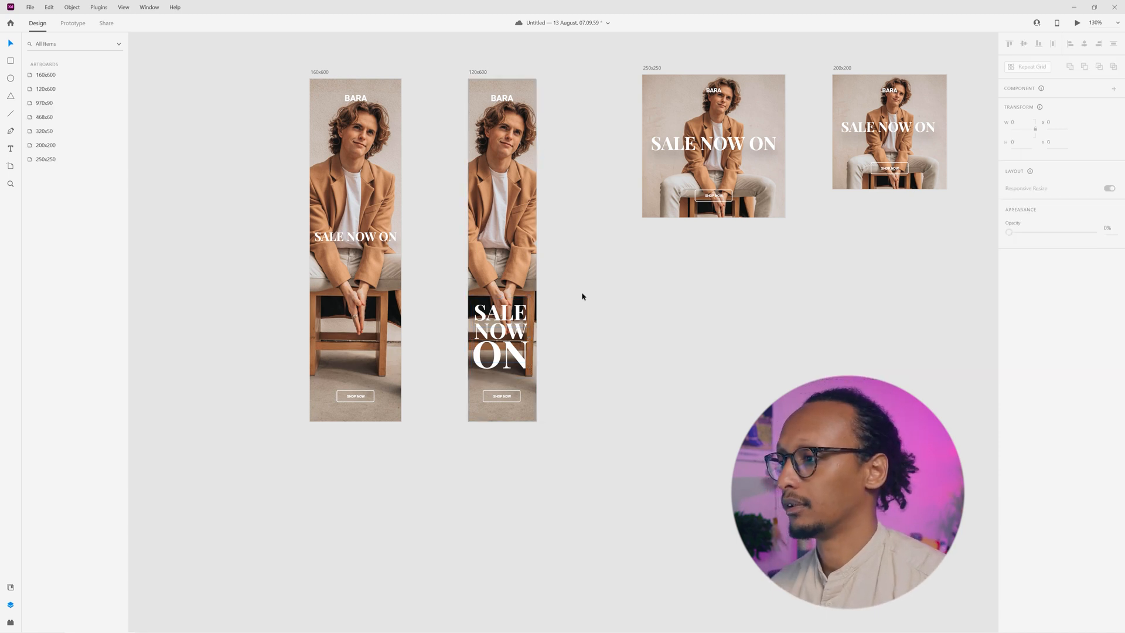
Step: Turn the 160x600 banner's photo into a component
{"action": "scroll", "coordinate": [581, 301], "scroll_direction": "down", "scroll_amount": 5}
{"action": "left_click_drag", "start_coordinate": [549, 347], "coordinate": [541, 322]}
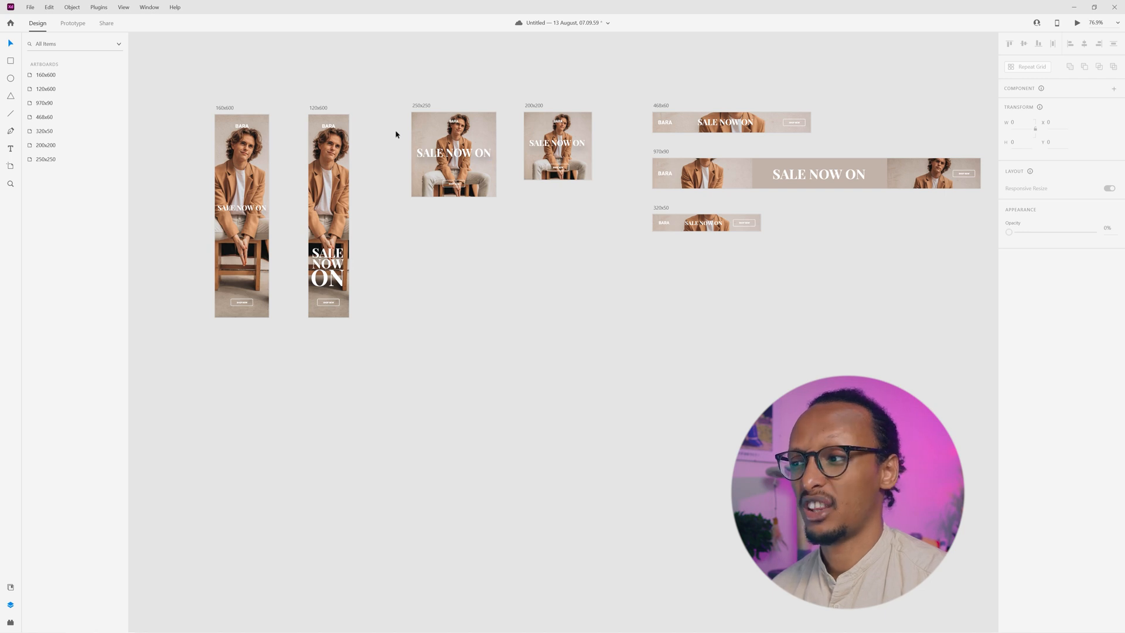
{"action": "left_click", "coordinate": [223, 141]}
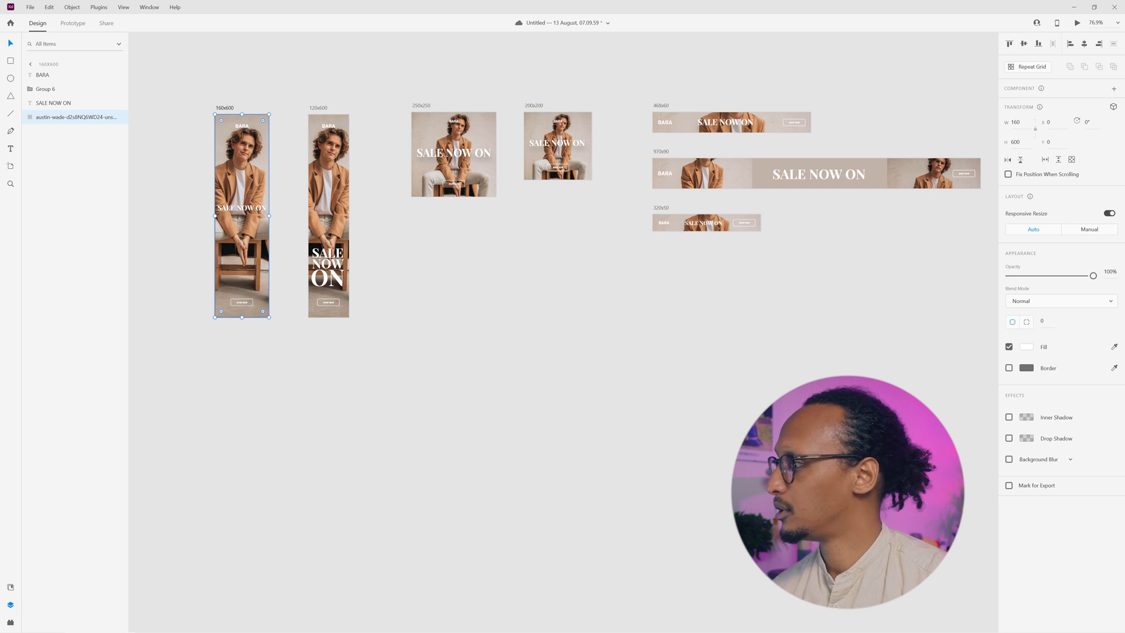
{"action": "left_click", "coordinate": [1114, 89]}
Step: Replace the 120x600 banner's photo with a copy of the photo component, narrowed to 120 px and sent to the back
{"action": "left_click", "coordinate": [318, 187]}
{"action": "key", "text": "Delete"}
{"action": "left_click_drag", "start_coordinate": [236, 174], "coordinate": [329, 170]}
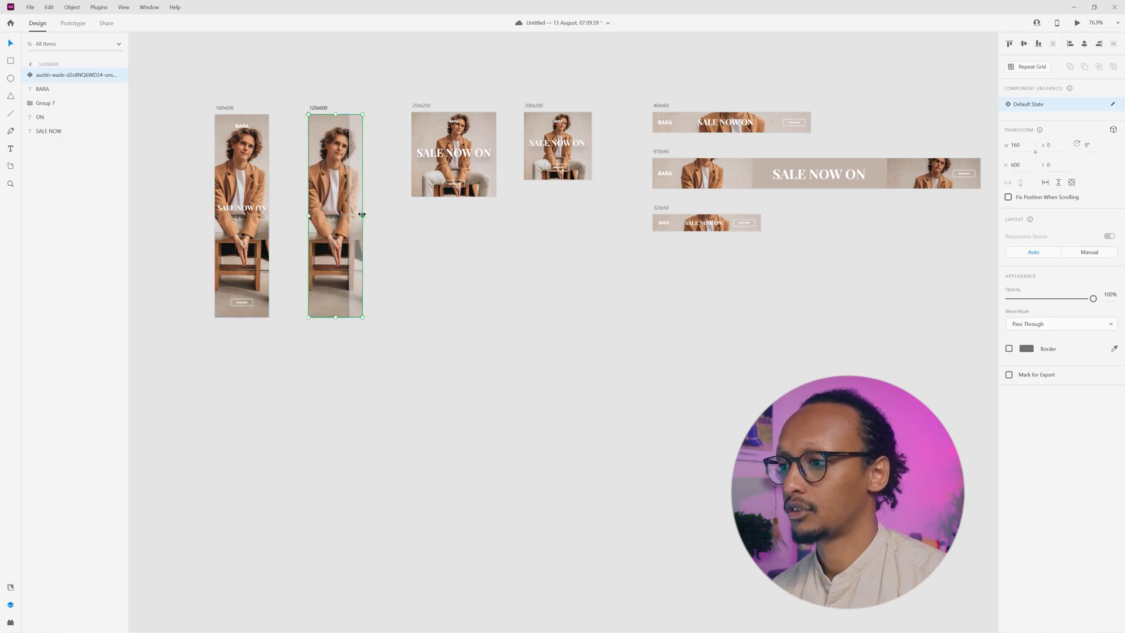
{"action": "left_click_drag", "start_coordinate": [362, 214], "coordinate": [350, 215]}
{"action": "right_click", "coordinate": [330, 187]}
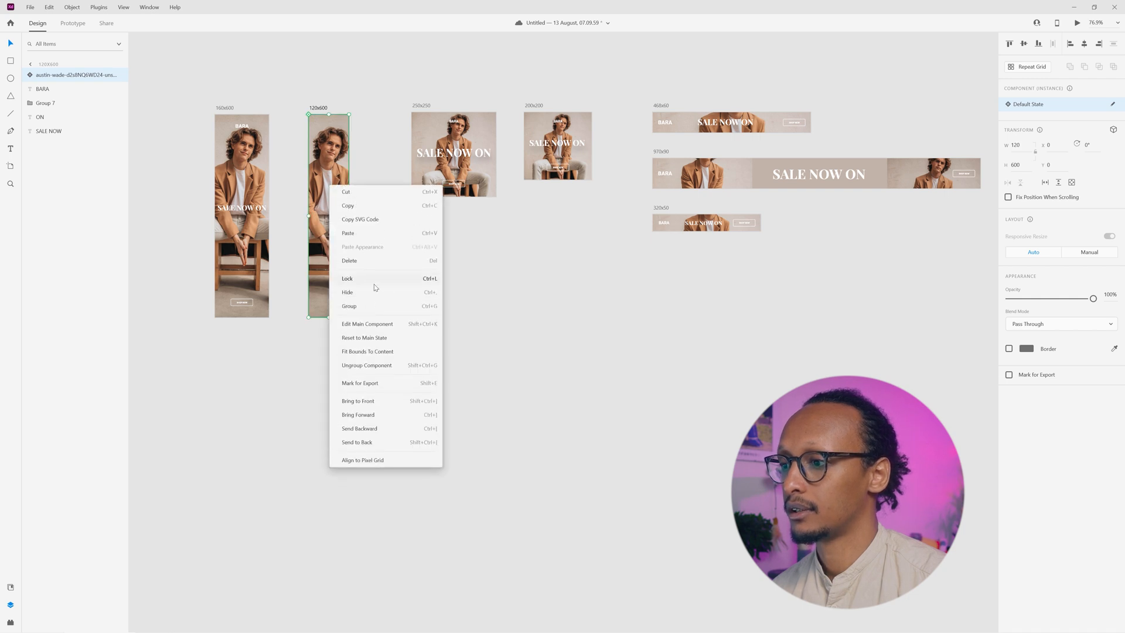
{"action": "left_click", "coordinate": [357, 442]}
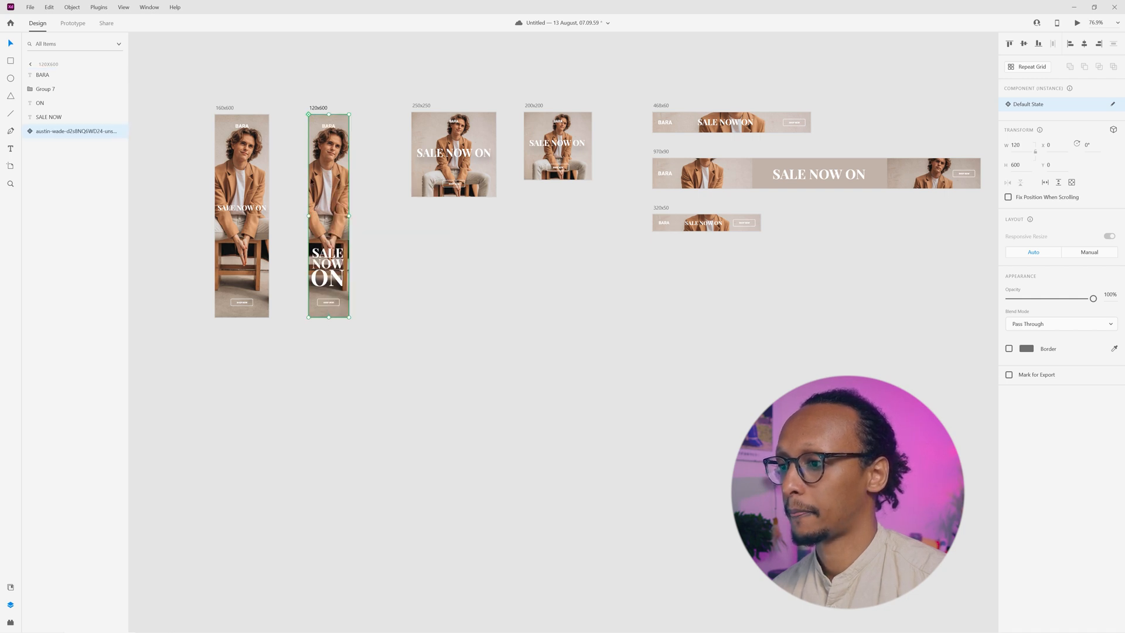
Step: Replace the 250x250 banner's photo with a copy of the component, resized to fill the artboard and sent to the back
{"action": "left_click_drag", "start_coordinate": [329, 175], "coordinate": [429, 299]}
{"action": "left_click", "coordinate": [444, 172]}
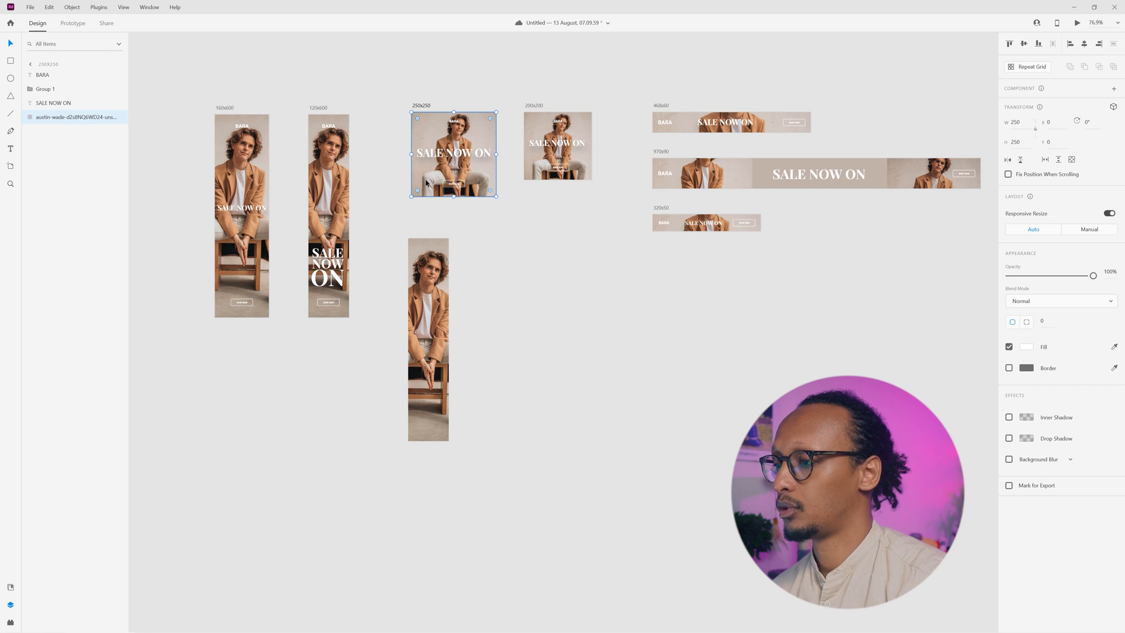
{"action": "key", "text": "Delete"}
{"action": "left_click_drag", "start_coordinate": [420, 250], "coordinate": [421, 128]}
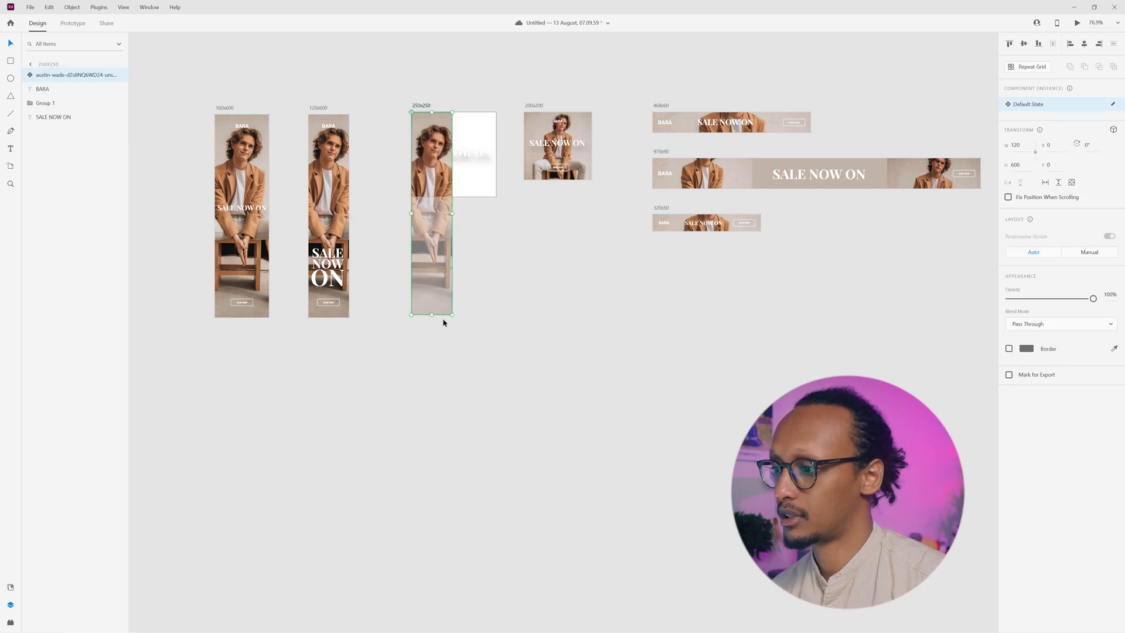
{"action": "left_click_drag", "start_coordinate": [452, 315], "coordinate": [499, 199]}
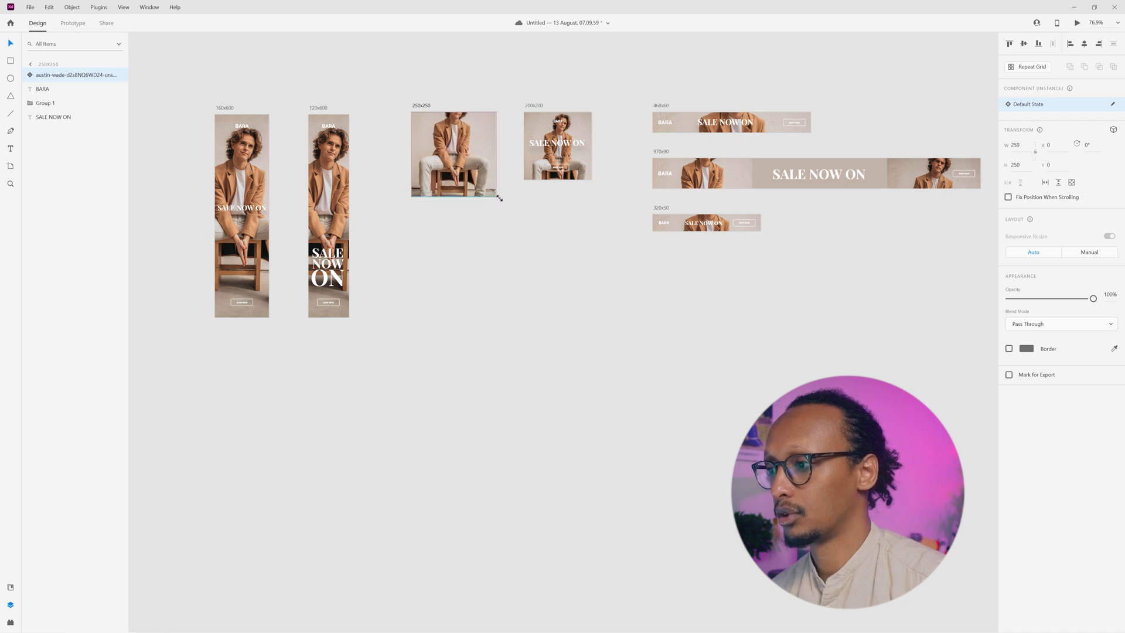
{"action": "right_click", "coordinate": [462, 182]}
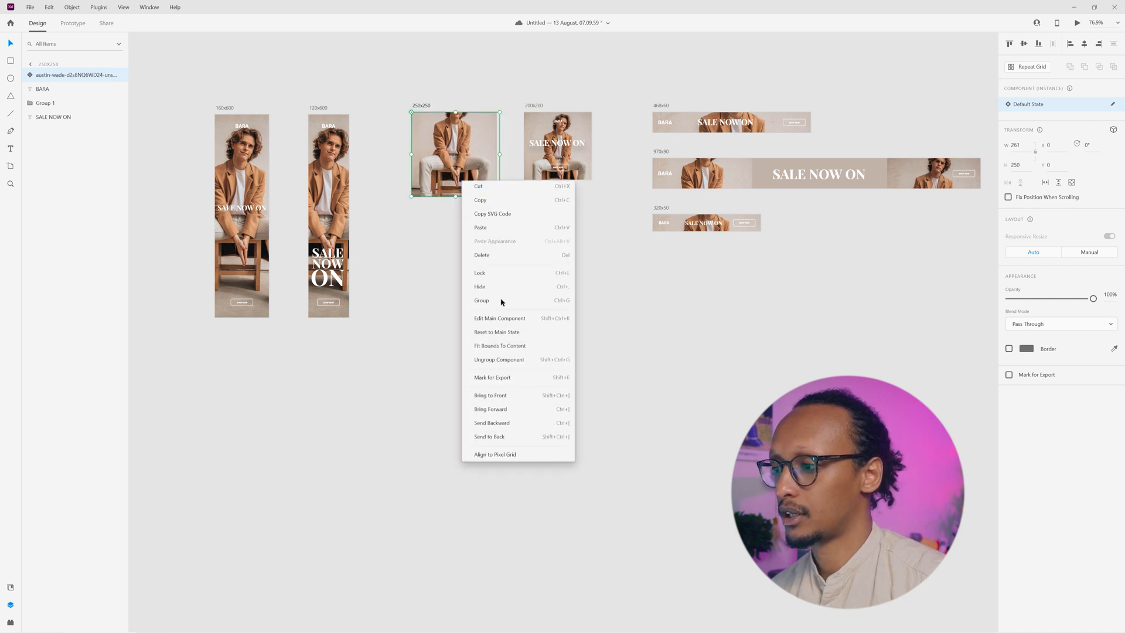
{"action": "left_click", "coordinate": [484, 436]}
{"action": "left_click", "coordinate": [502, 206]}
Step: Replace the 200x200 banner's photo with a copy of the photo component, sent to the back and scaled to about 216 by 205 px
{"action": "scroll", "coordinate": [502, 205], "scroll_direction": "up", "scroll_amount": 2}
{"action": "left_click_drag", "start_coordinate": [454, 289], "coordinate": [374, 352]}
{"action": "left_click", "coordinate": [459, 171]}
{"action": "key", "text": "Delete"}
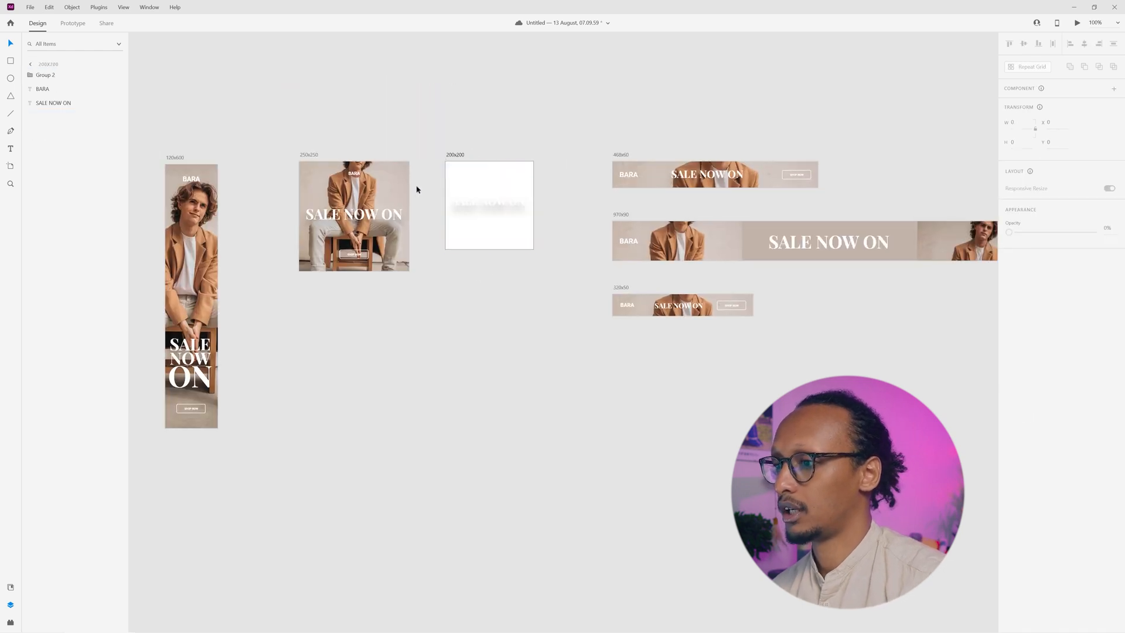
{"action": "left_click_drag", "start_coordinate": [396, 185], "coordinate": [556, 203]}
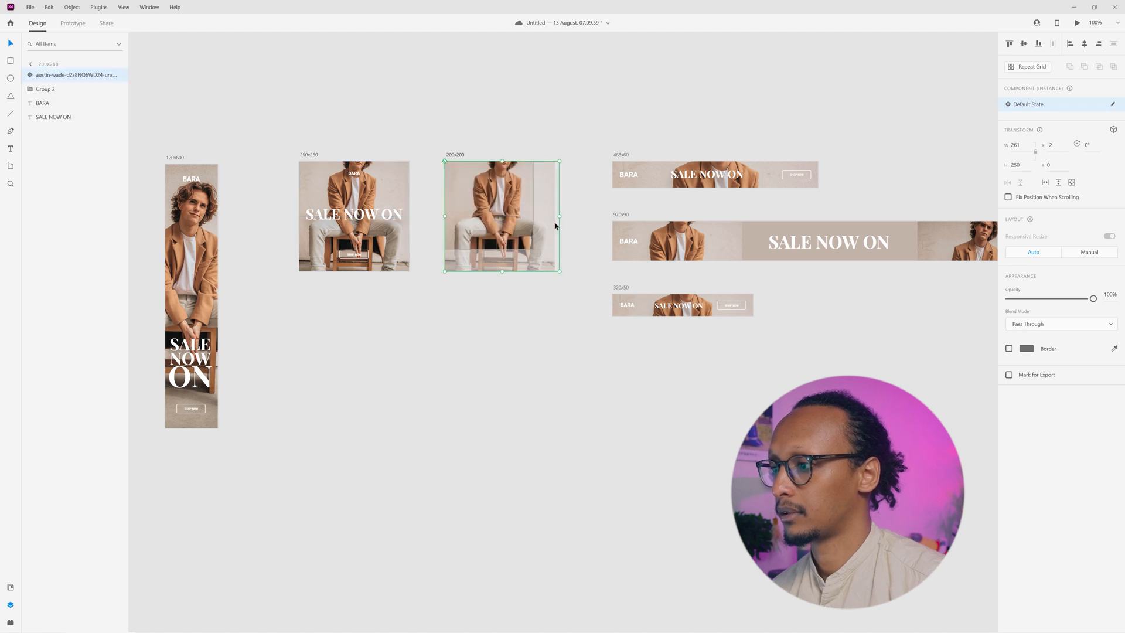
{"action": "right_click", "coordinate": [518, 240]}
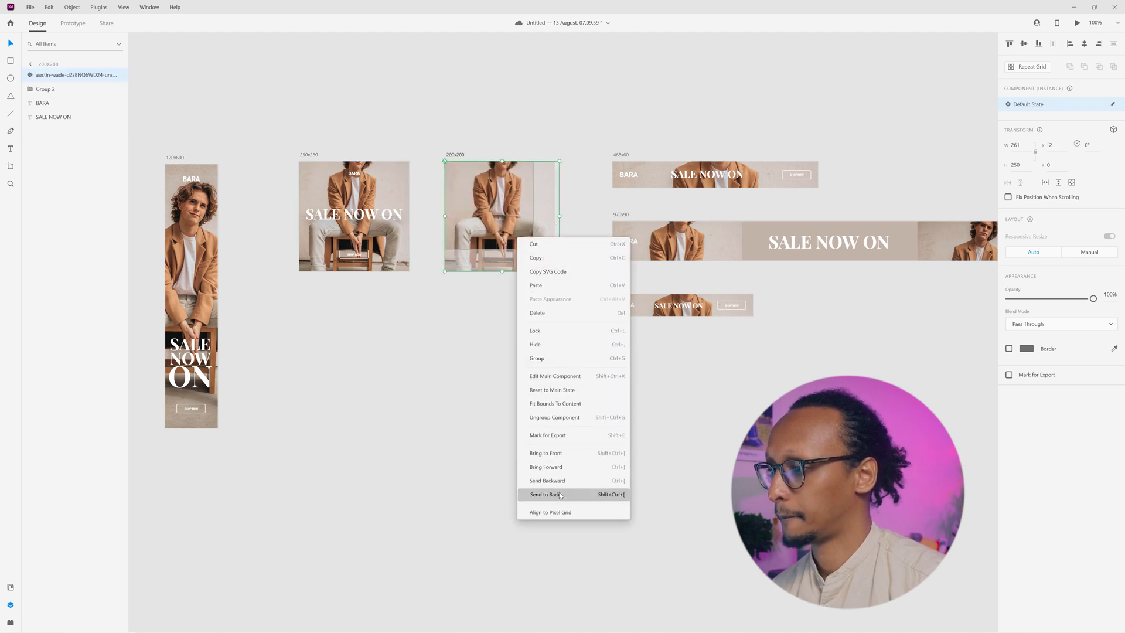
{"action": "left_click", "coordinate": [585, 494]}
{"action": "left_click", "coordinate": [548, 300]}
{"action": "left_click", "coordinate": [544, 249]}
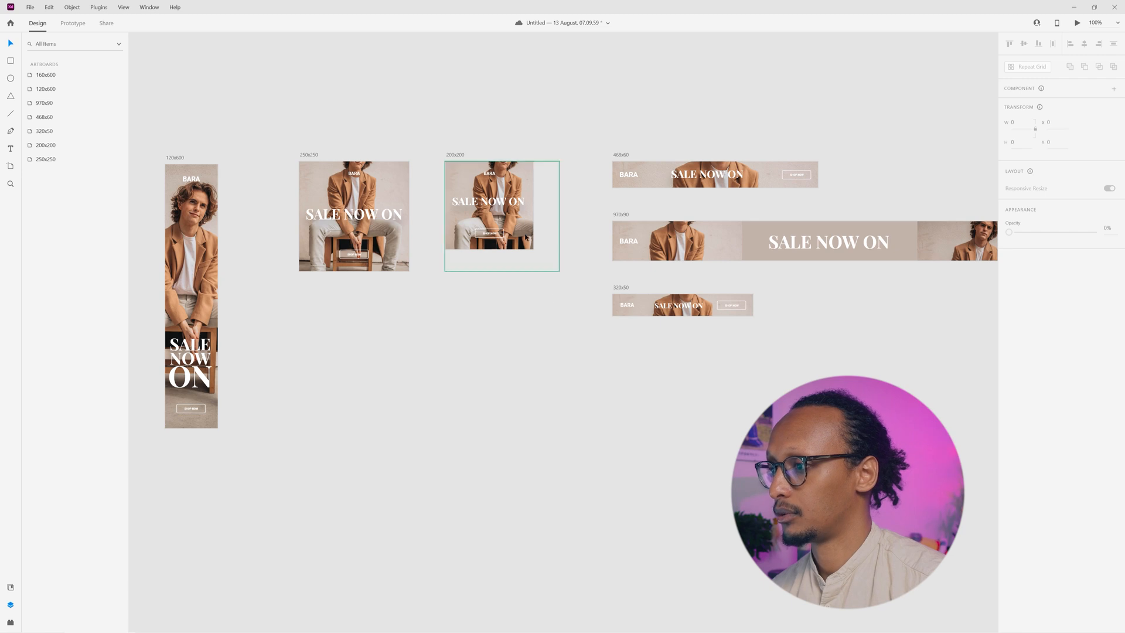
{"action": "left_click_drag", "start_coordinate": [549, 266], "coordinate": [536, 248]}
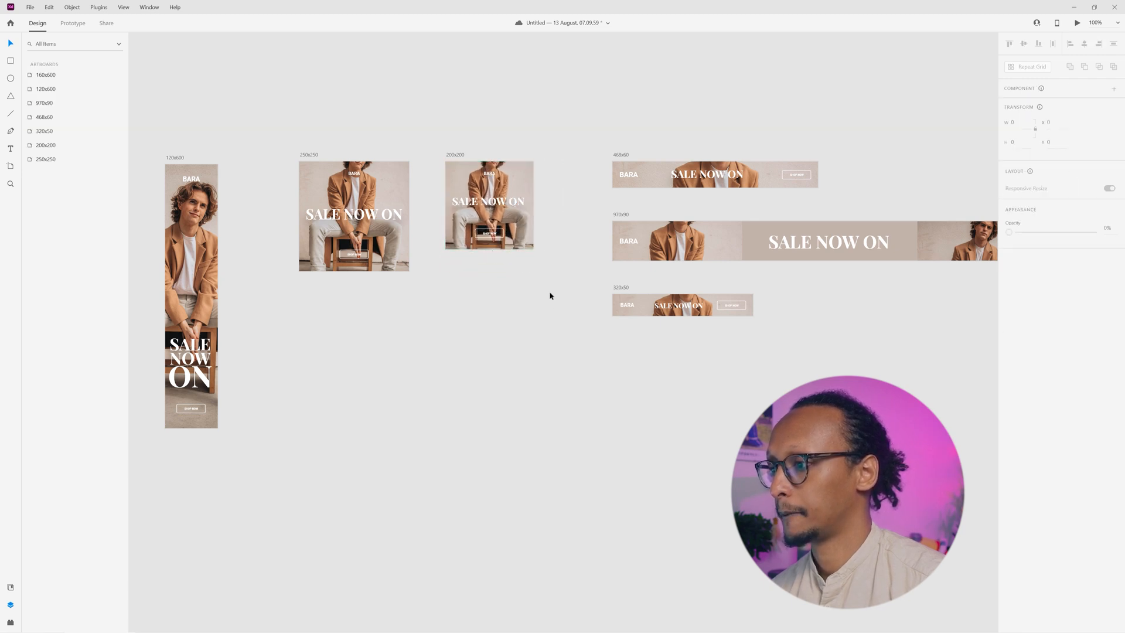
Step: Replace the 468x60 banner's photo with a copy of the component, resized to about 502 by 74 px and sent to the back
{"action": "left_click_drag", "start_coordinate": [460, 183], "coordinate": [720, 65]}
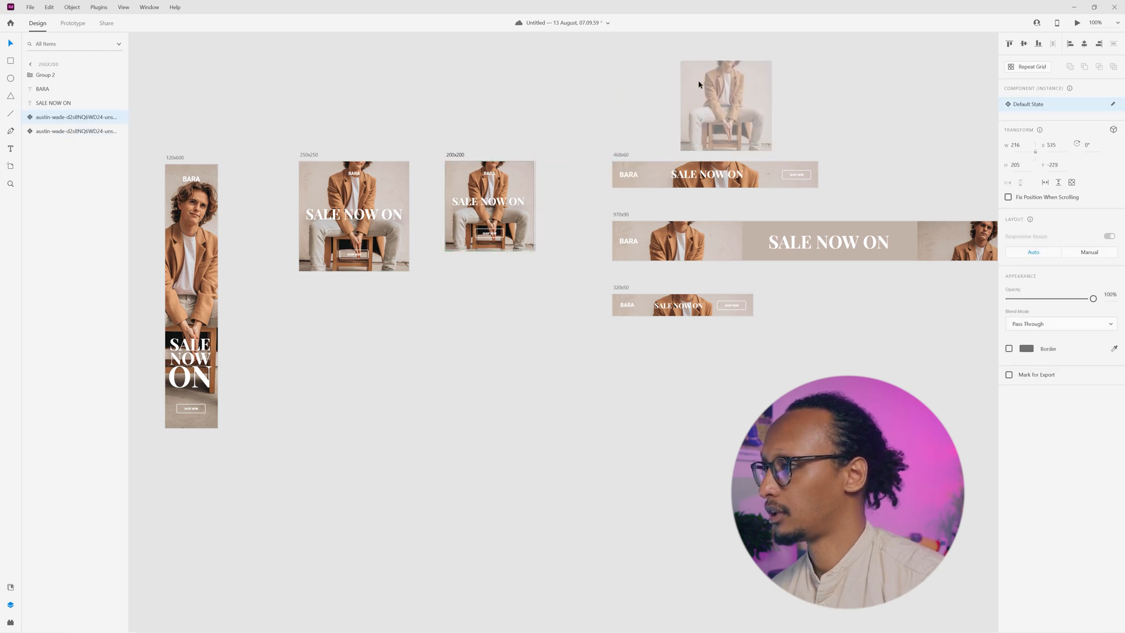
{"action": "left_click", "coordinate": [666, 170]}
{"action": "left_click_drag", "start_coordinate": [691, 124], "coordinate": [659, 218]}
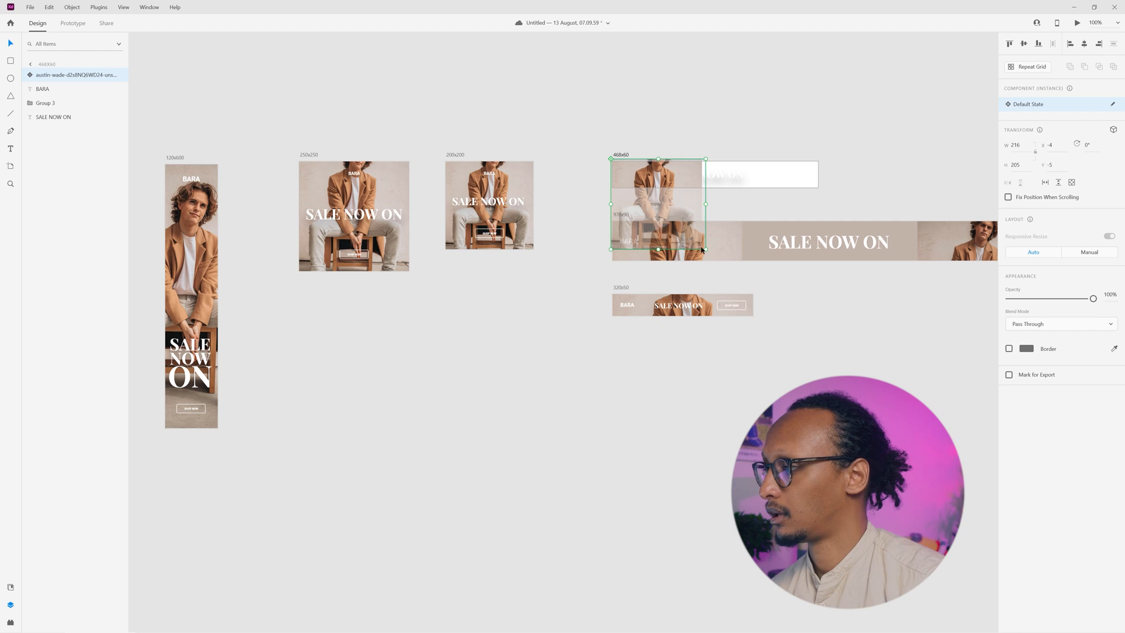
{"action": "left_click_drag", "start_coordinate": [706, 250], "coordinate": [833, 193]}
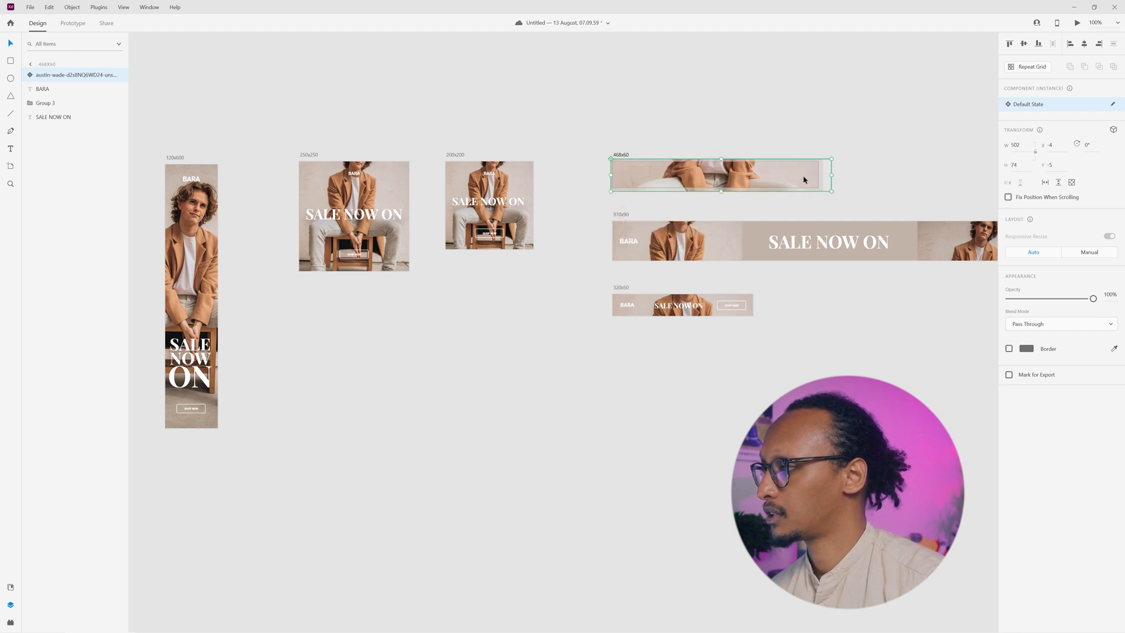
{"action": "right_click", "coordinate": [804, 177]}
{"action": "left_click", "coordinate": [838, 434]}
{"action": "left_click", "coordinate": [852, 343]}
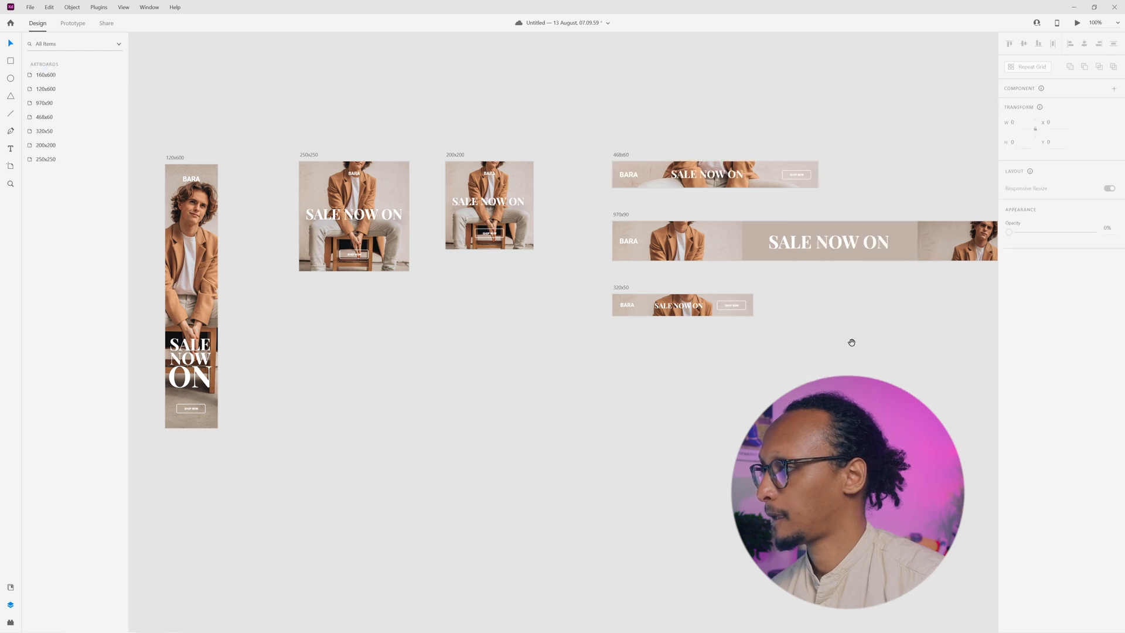
Step: Swap the 970x90 banner's photo beside BARA for a 345 by 95 px component copy, placed behind the text with the background rectangle rearmost
{"action": "left_click_drag", "start_coordinate": [654, 324], "coordinate": [600, 309]}
{"action": "left_click_drag", "start_coordinate": [708, 157], "coordinate": [760, 374]}
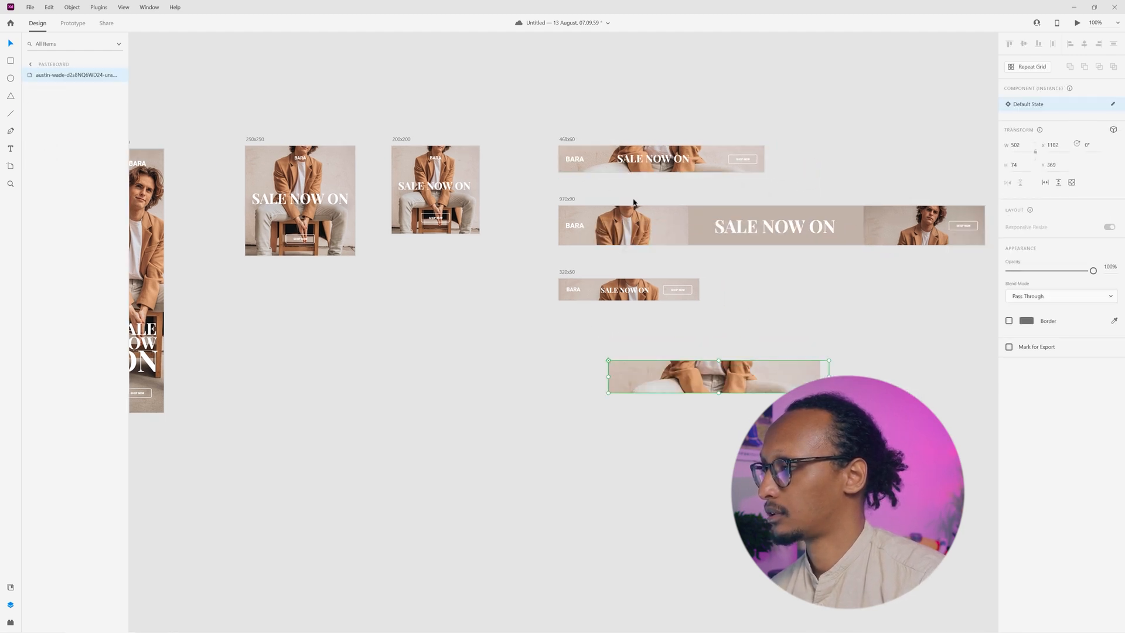
{"action": "left_click", "coordinate": [656, 222]}
{"action": "left_click_drag", "start_coordinate": [653, 389], "coordinate": [603, 258]}
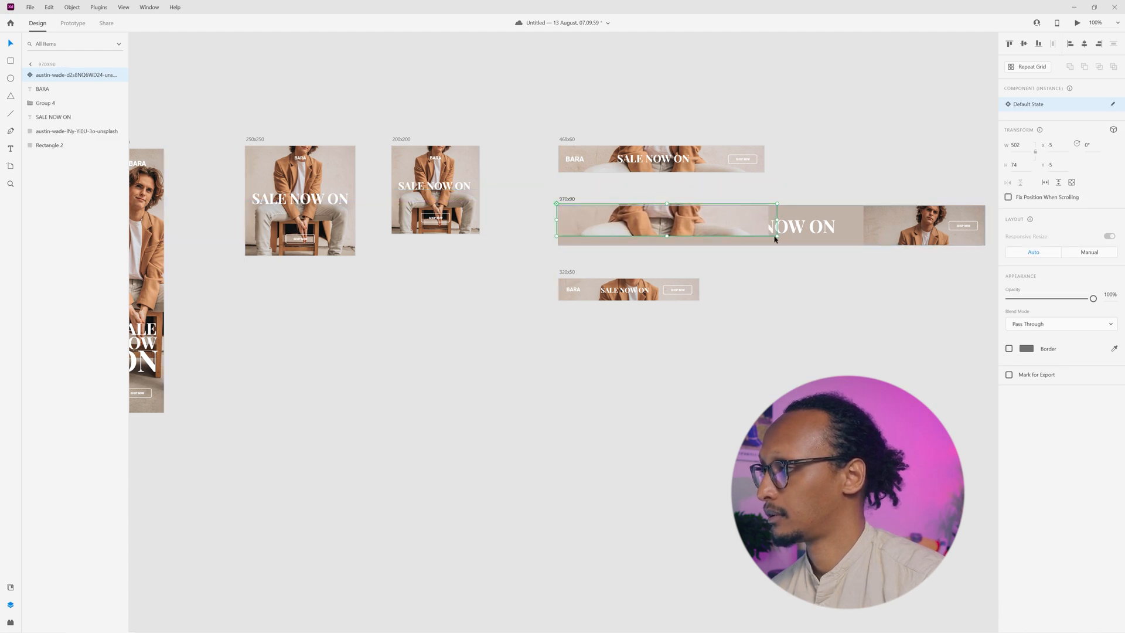
{"action": "left_click_drag", "start_coordinate": [768, 240], "coordinate": [707, 245]}
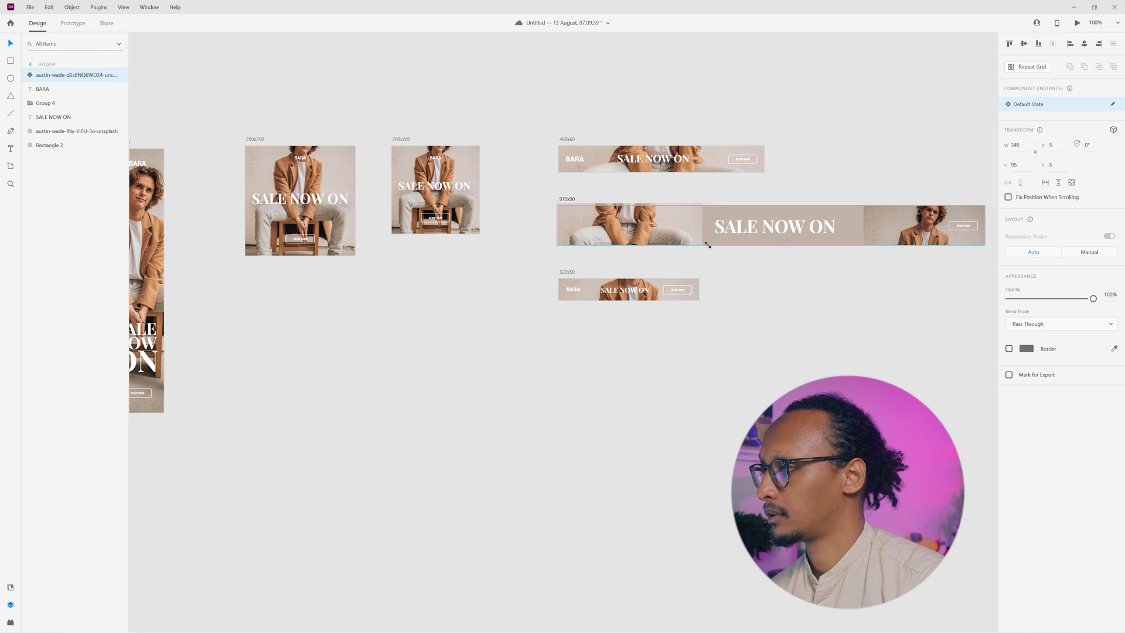
{"action": "right_click", "coordinate": [682, 232]}
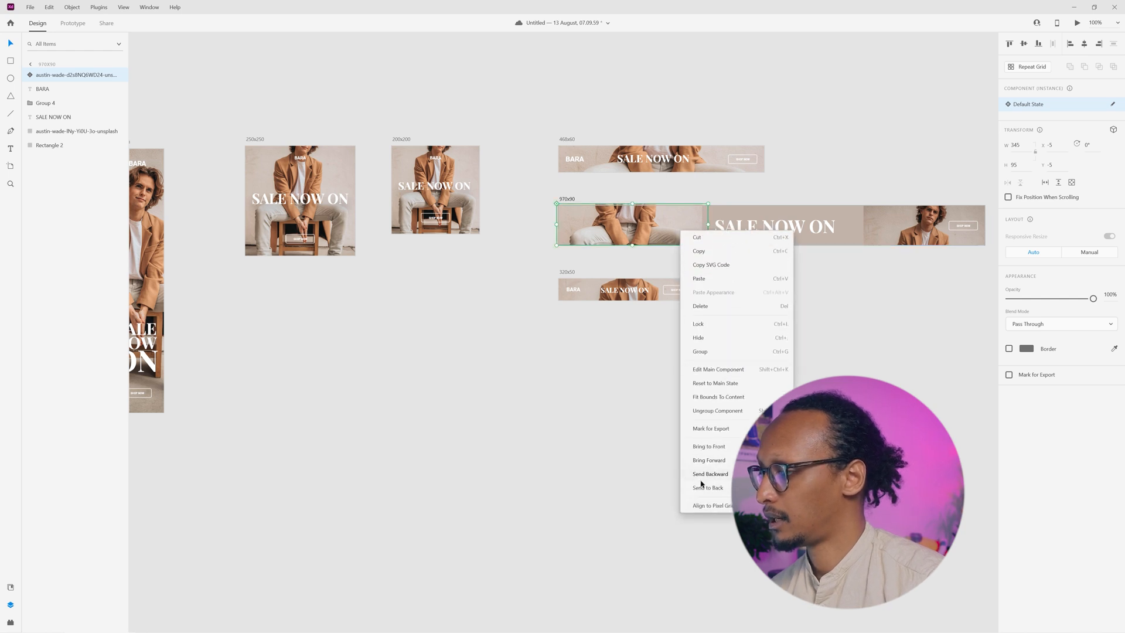
{"action": "left_click", "coordinate": [702, 486]}
{"action": "right_click", "coordinate": [677, 223]}
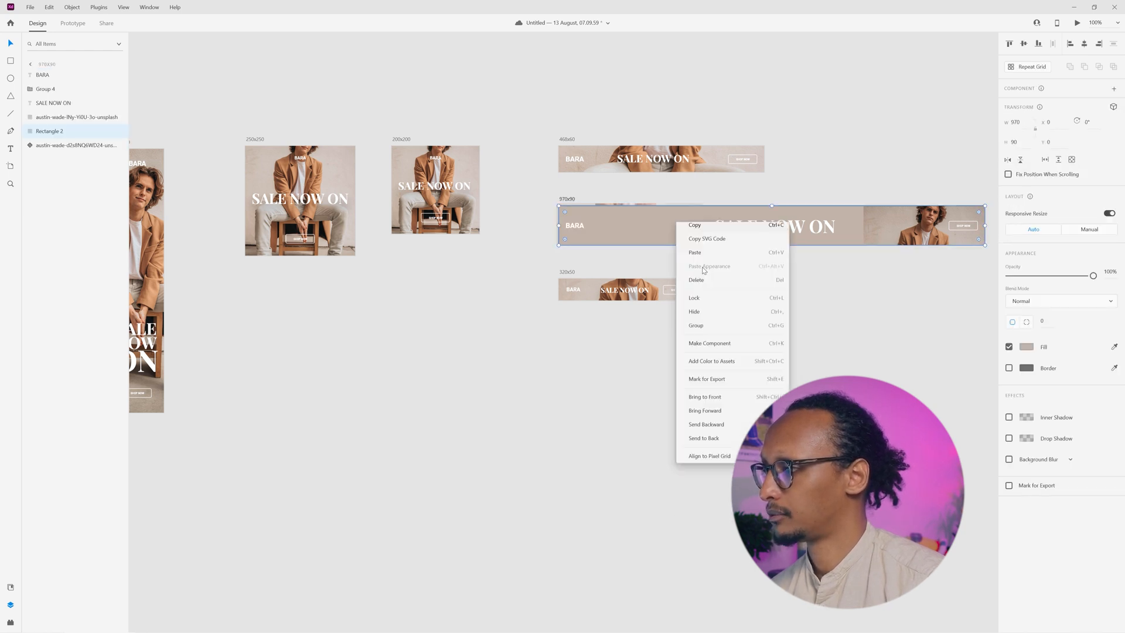
{"action": "left_click", "coordinate": [703, 438]}
{"action": "left_click", "coordinate": [695, 311]}
Step: Replace the 320x50 banner's photo with a copy of the component from the 970x90 banner, sent to the back
{"action": "left_click_drag", "start_coordinate": [697, 316], "coordinate": [641, 260]}
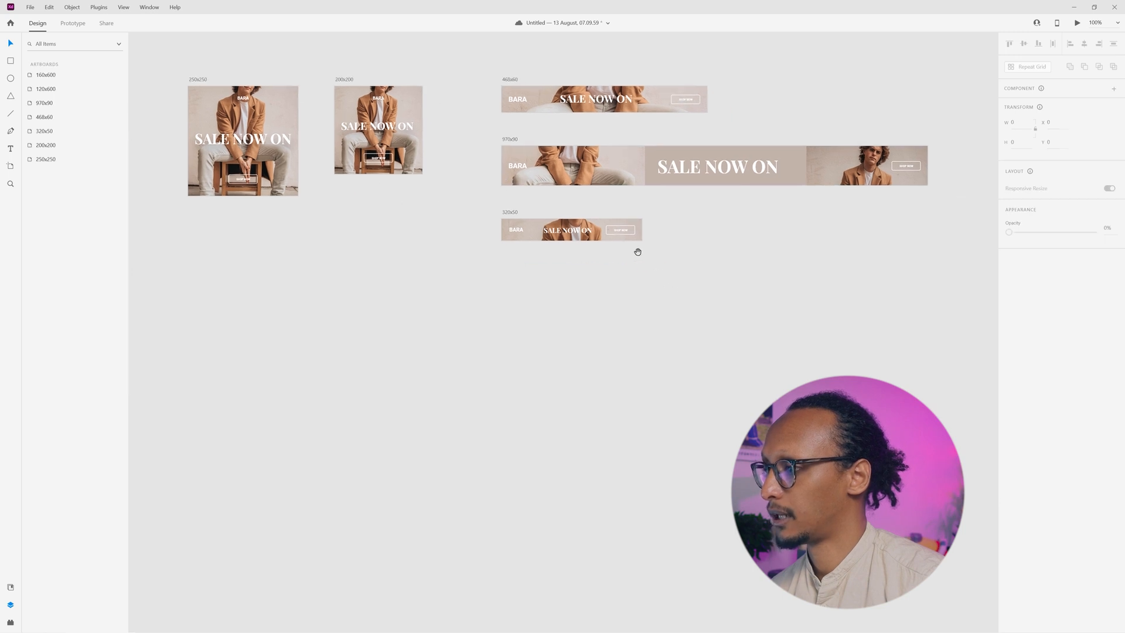
{"action": "left_click_drag", "start_coordinate": [615, 166], "coordinate": [569, 224]}
{"action": "left_click", "coordinate": [603, 235]}
{"action": "key", "text": "Delete"}
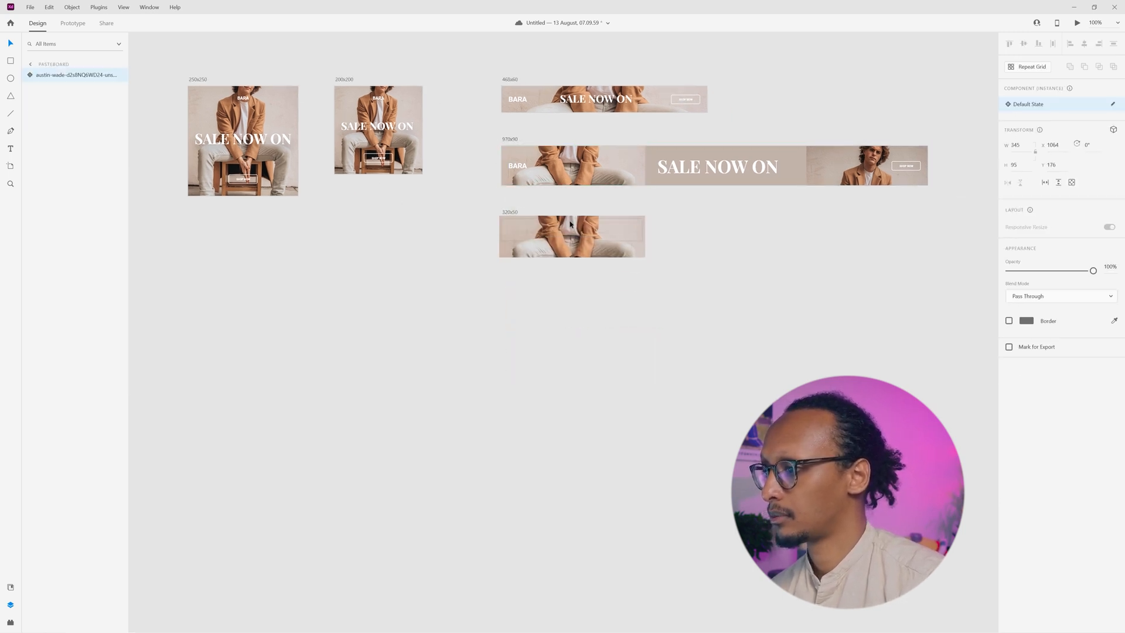
{"action": "right_click", "coordinate": [568, 229]}
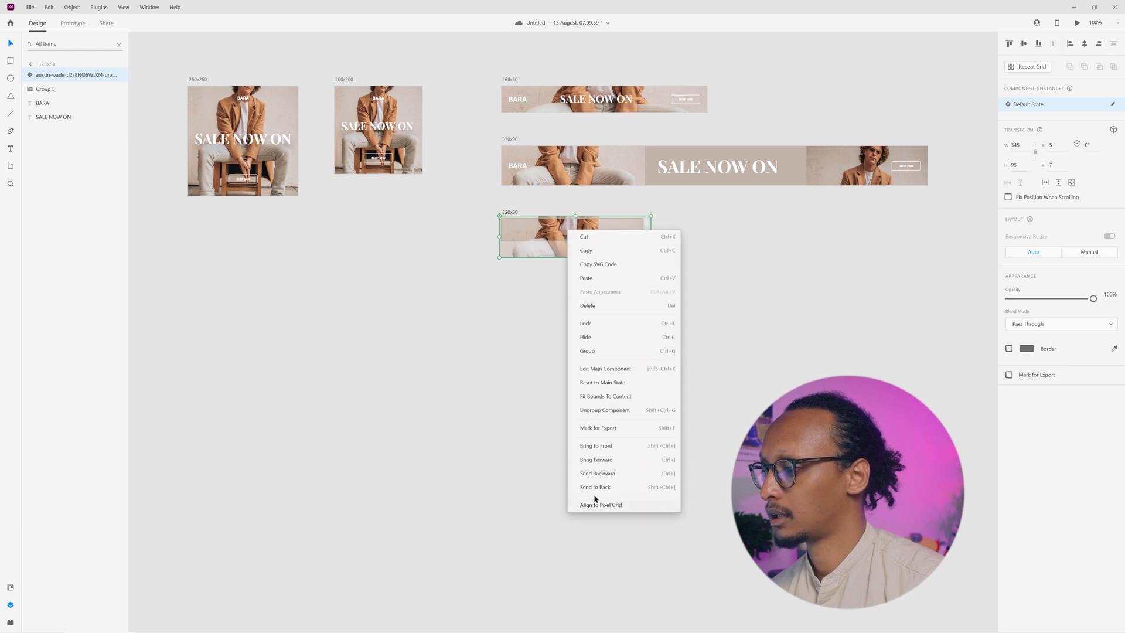
{"action": "left_click", "coordinate": [593, 488]}
{"action": "left_click", "coordinate": [419, 314]}
Step: Move the artboards closer together, with the three wide banners stacked directly below the 250x250 and 200x200 banners
{"action": "left_click_drag", "start_coordinate": [420, 314], "coordinate": [586, 382]}
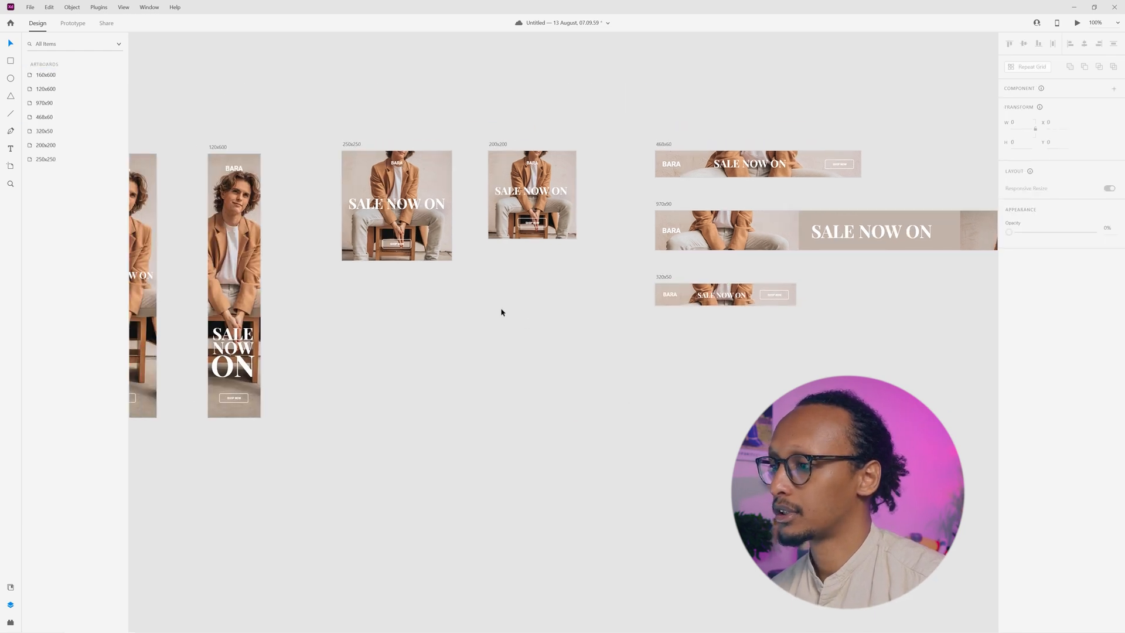
{"action": "scroll", "coordinate": [501, 313], "scroll_direction": "down", "scroll_amount": 2}
{"action": "left_click_drag", "start_coordinate": [381, 179], "coordinate": [404, 185]}
{"action": "left_click_drag", "start_coordinate": [286, 183], "coordinate": [364, 182]}
{"action": "left_click_drag", "start_coordinate": [196, 184], "coordinate": [304, 182]}
{"action": "left_click_drag", "start_coordinate": [601, 174], "coordinate": [1049, 359]}
{"action": "left_click_drag", "start_coordinate": [581, 183], "coordinate": [365, 280]}
{"action": "left_click", "coordinate": [568, 253]}
{"action": "left_click_drag", "start_coordinate": [570, 253], "coordinate": [641, 209]}
{"action": "scroll", "coordinate": [445, 176], "scroll_direction": "up", "scroll_amount": 1}
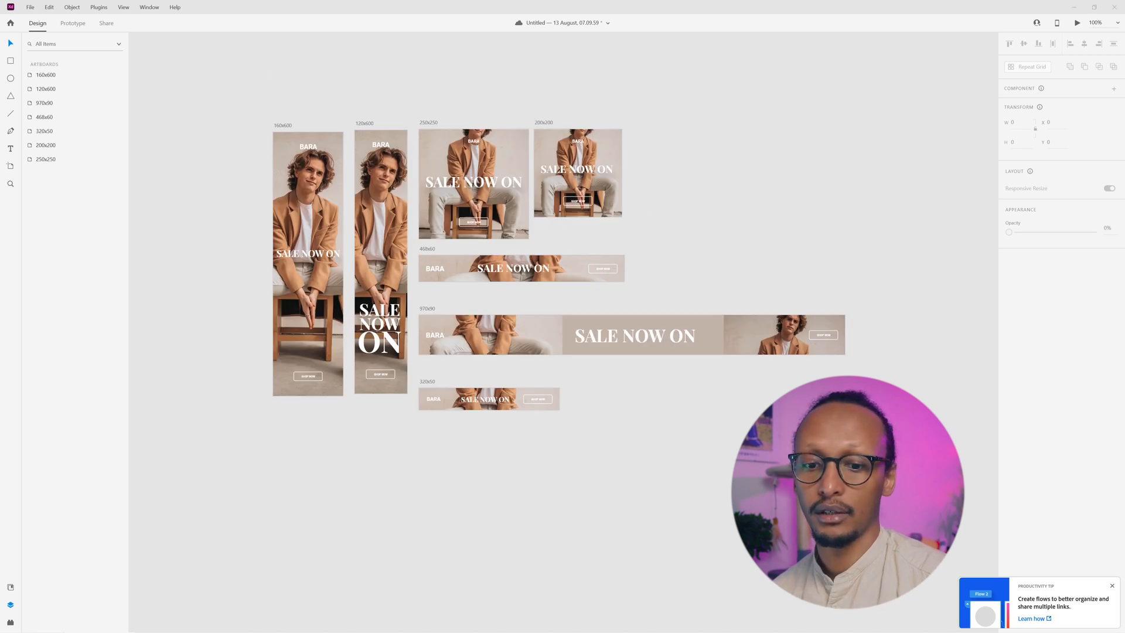
Step: Switch to the Tutorial folder and swap the 160x600 main component's photo for the second image, and that one for the third
{"action": "left_click_drag", "start_coordinate": [1, 422], "coordinate": [840, 94]}
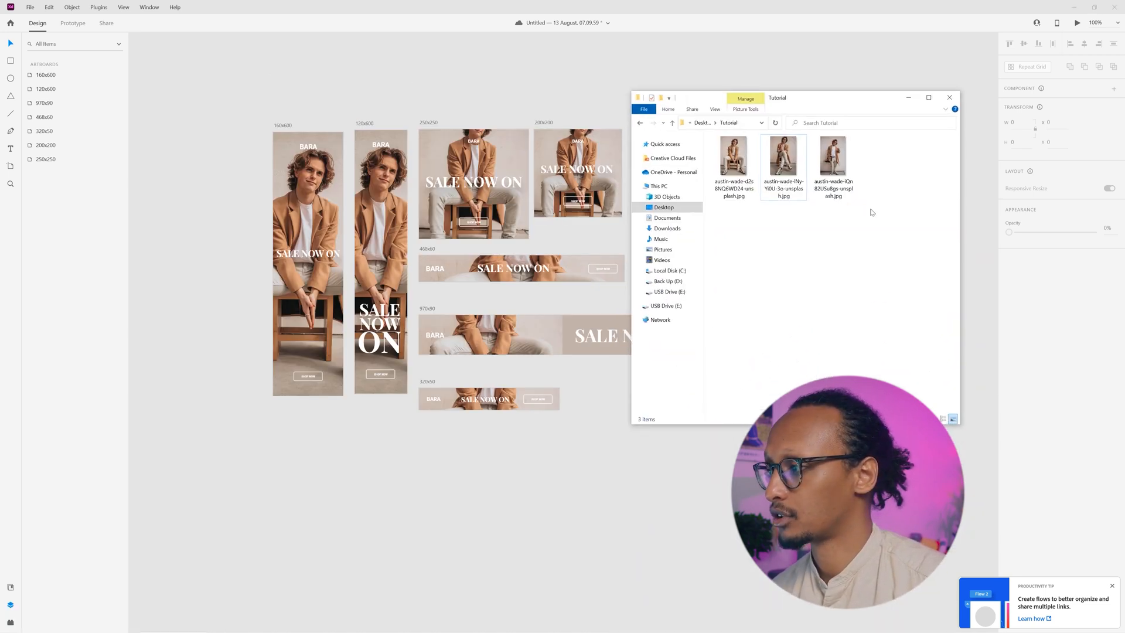
{"action": "left_click_drag", "start_coordinate": [783, 157], "coordinate": [310, 216]}
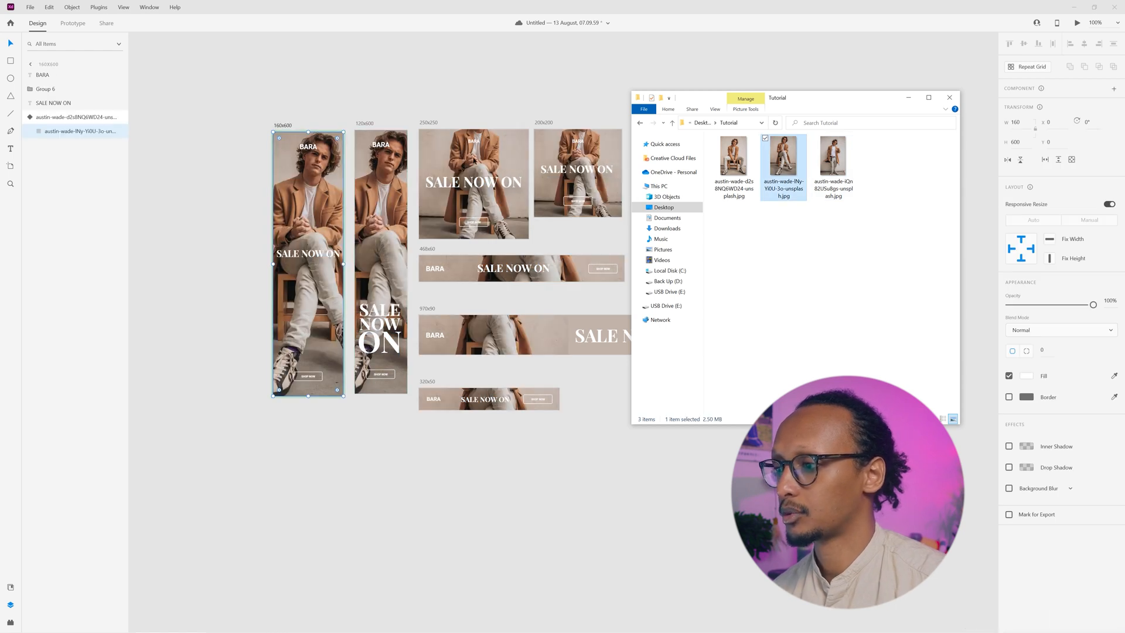
{"action": "left_click_drag", "start_coordinate": [549, 465], "coordinate": [410, 476]}
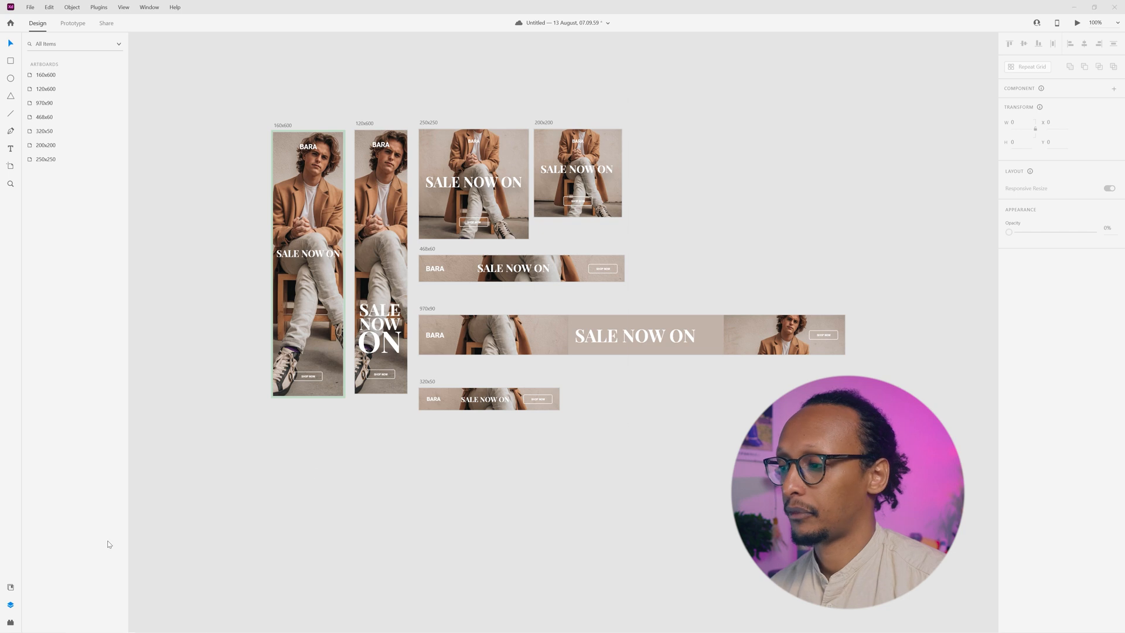
{"action": "key", "text": "alt+Tab"}
{"action": "left_click_drag", "start_coordinate": [842, 152], "coordinate": [324, 201]}
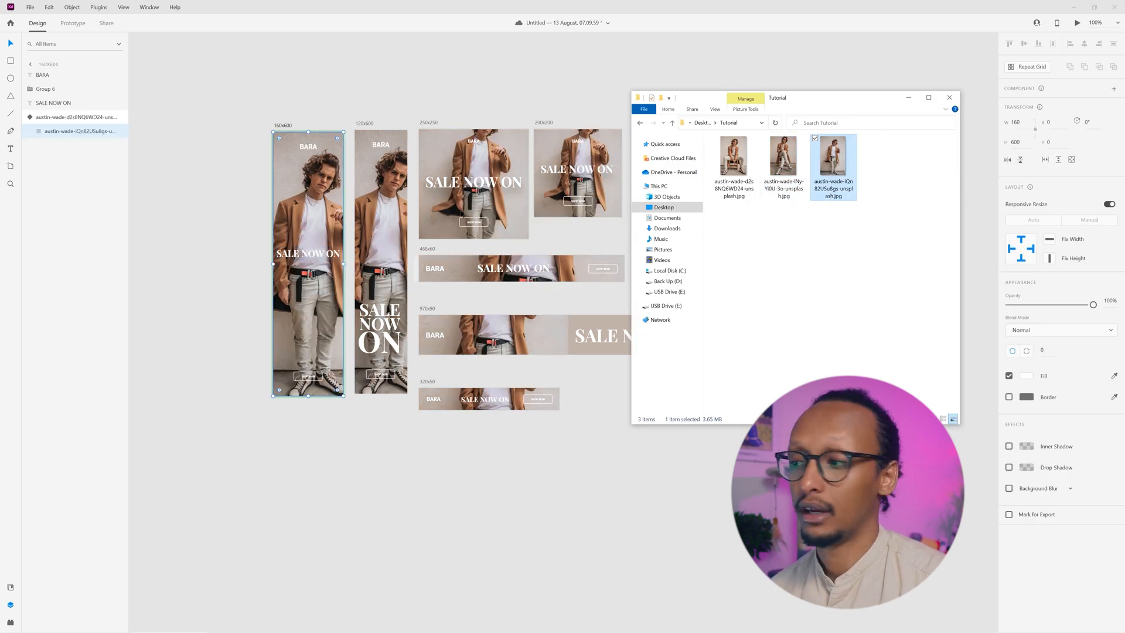
Step: Enlarge the photo inside the 250x250 banner's component instance to about 492 by 471 px and reposition it at X -111, Y -62
{"action": "left_click", "coordinate": [490, 203]}
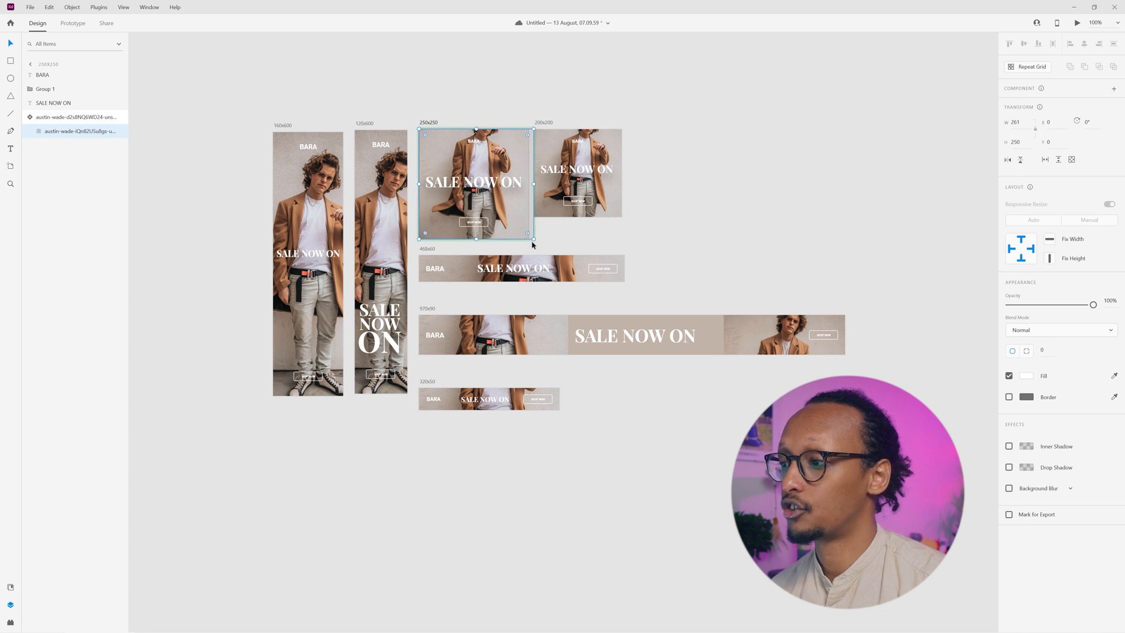
{"action": "left_click_drag", "start_coordinate": [534, 239], "coordinate": [634, 335]}
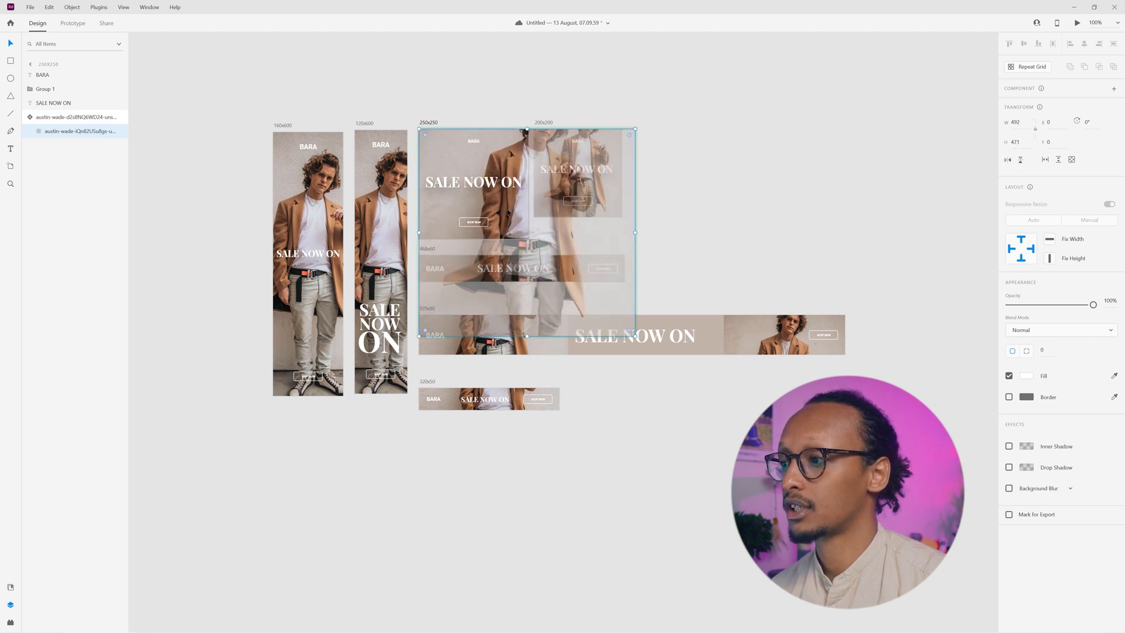
{"action": "left_click_drag", "start_coordinate": [502, 207], "coordinate": [445, 180]}
{"action": "left_click", "coordinate": [698, 199]}
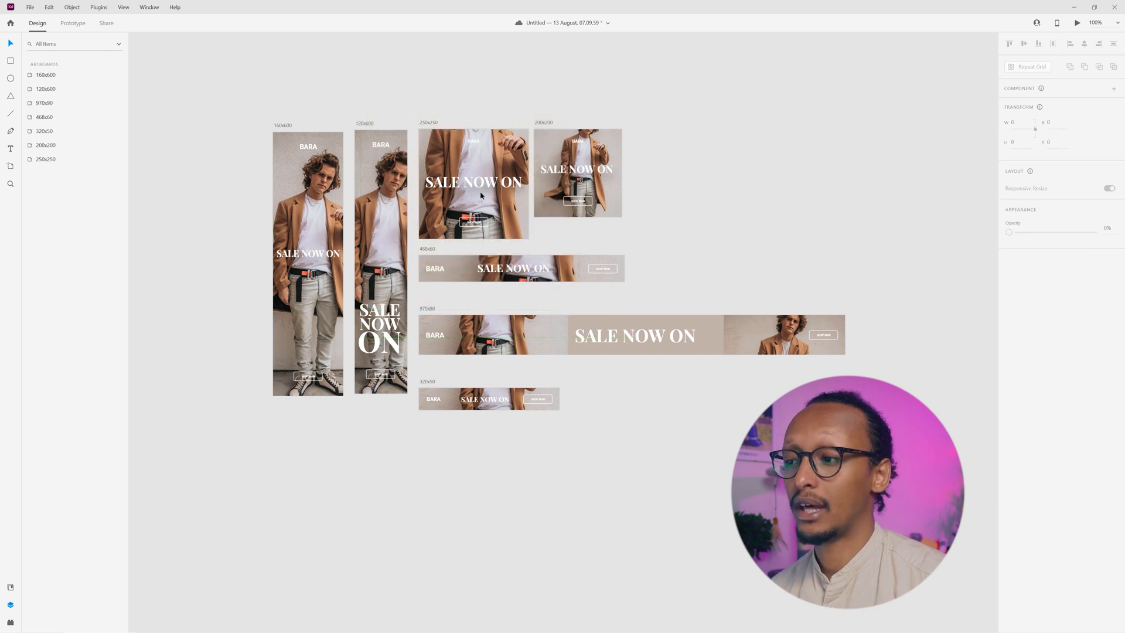
Step: Replace the 160x600 main component's photo with the first image from the Tutorial folder
{"action": "left_click", "coordinate": [285, 195]}
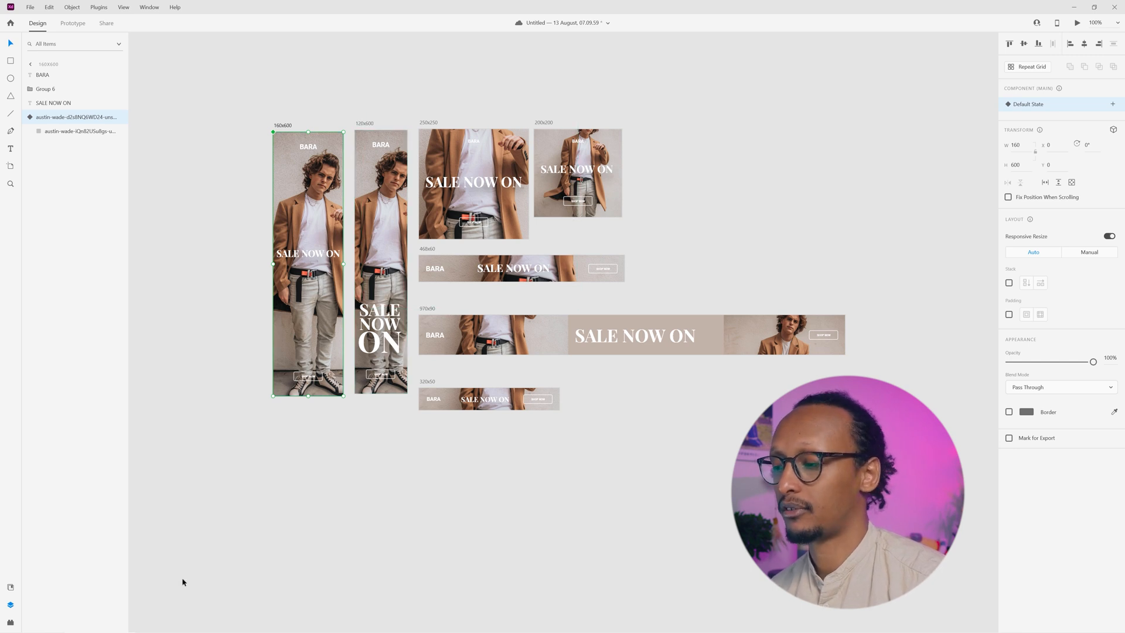
{"action": "key", "text": "alt+Tab"}
{"action": "left_click_drag", "start_coordinate": [734, 157], "coordinate": [287, 206]}
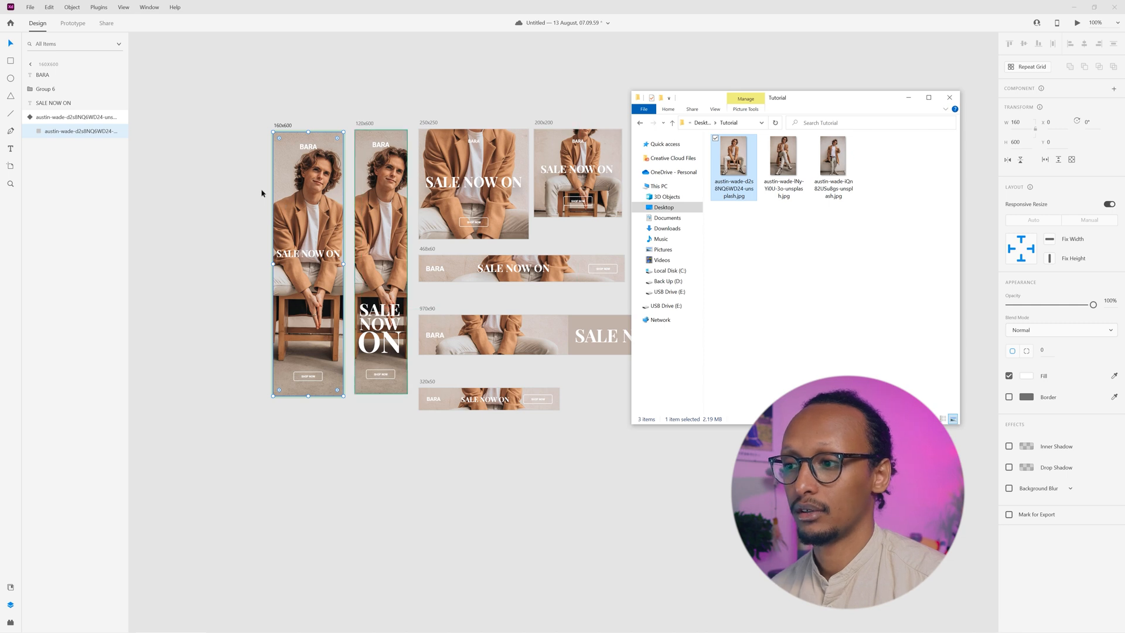
{"action": "left_click", "coordinate": [261, 188]}
Step: Nudge the enlarged photo inside the 250x250 banner slightly to the left to refine its framing
{"action": "double_click", "coordinate": [475, 164]}
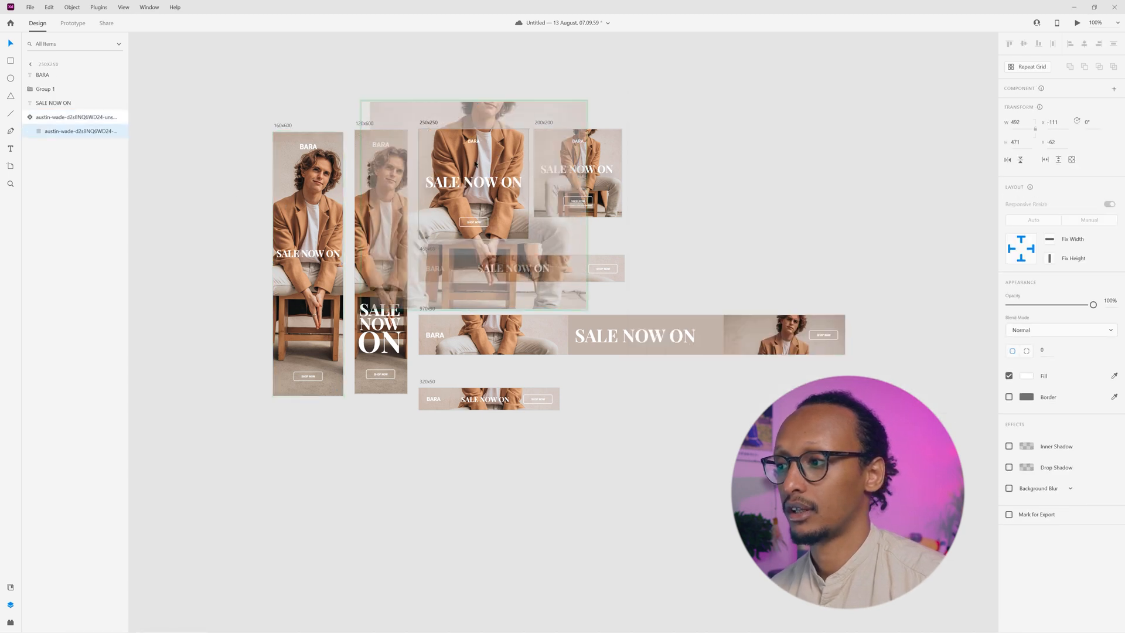
{"action": "left_click", "coordinate": [683, 171]}
{"action": "double_click", "coordinate": [499, 147]}
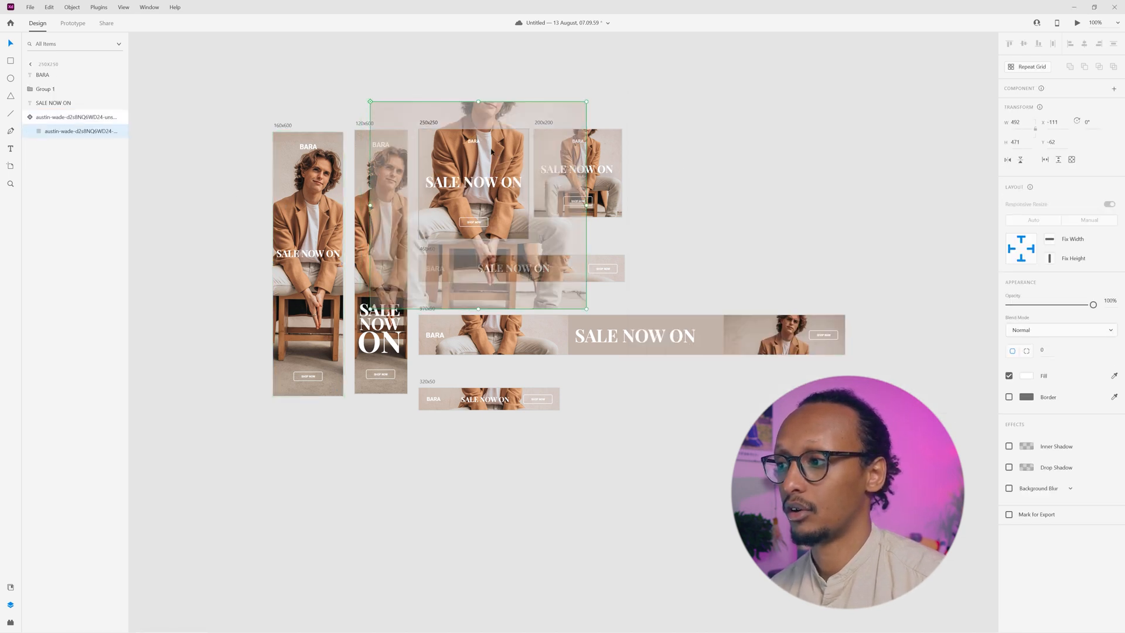
{"action": "left_click_drag", "start_coordinate": [499, 147], "coordinate": [494, 146]}
{"action": "left_click", "coordinate": [722, 181]}
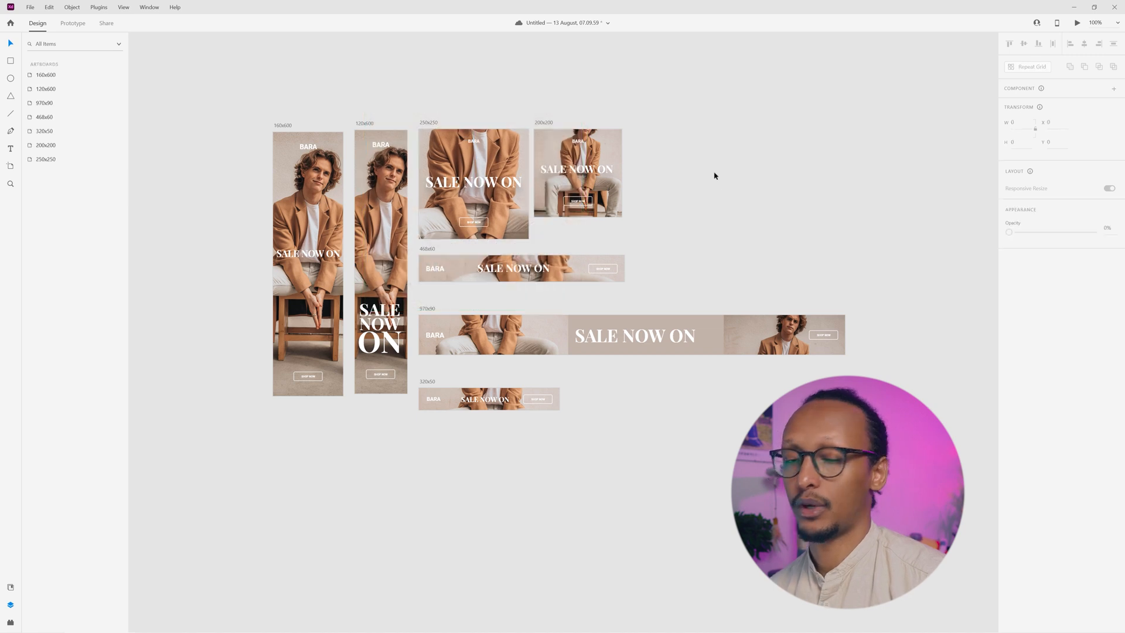